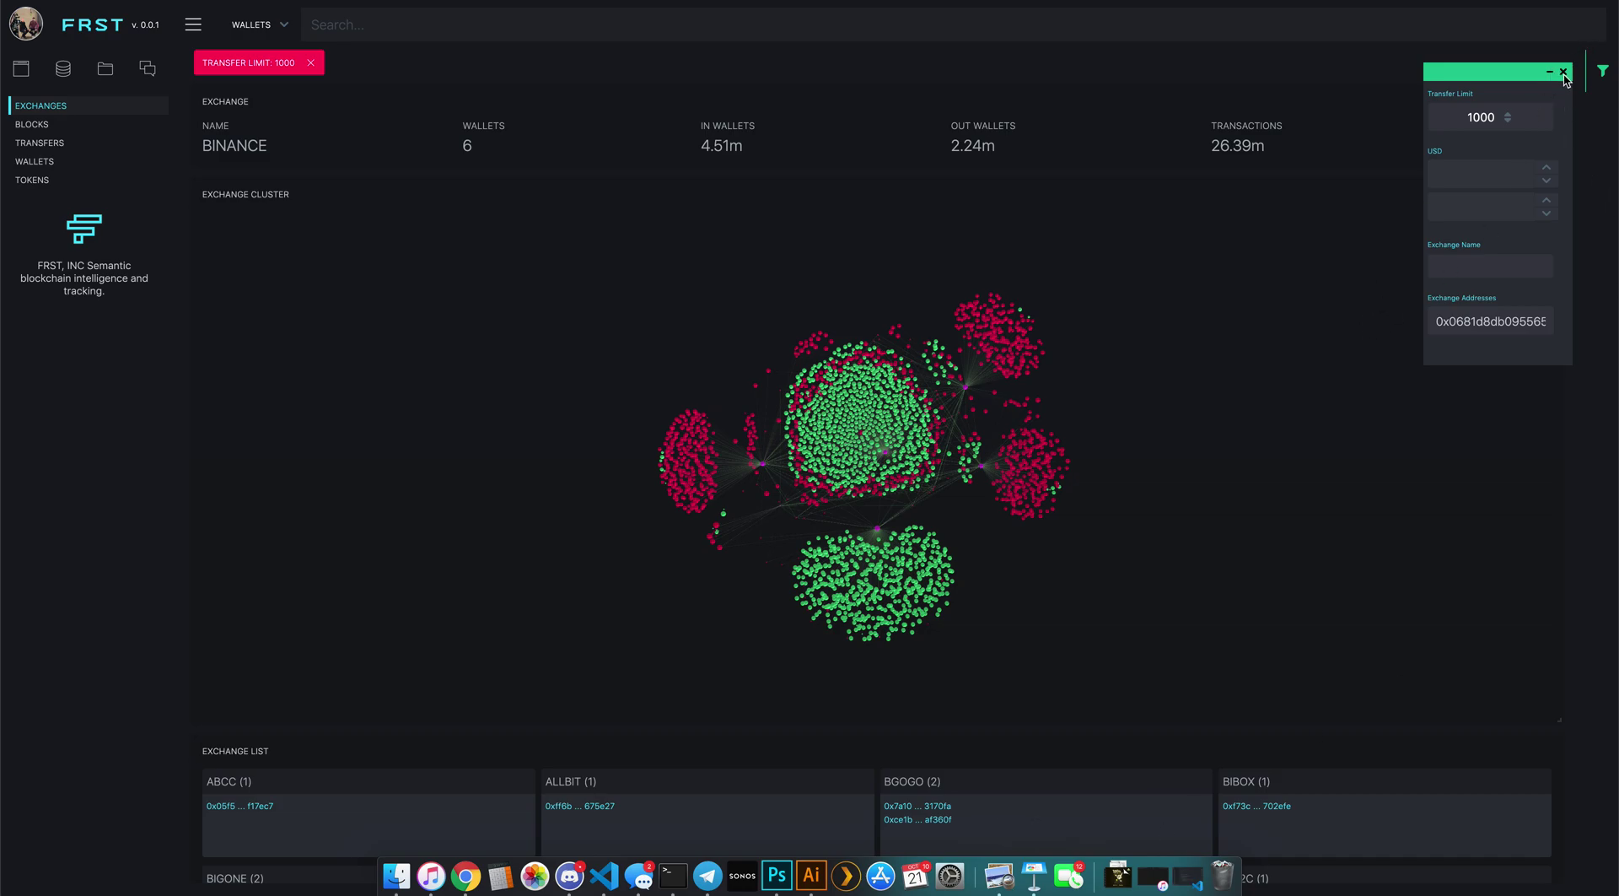
Collapse the transfer filter panel, then rotate and zoom into the Binance cluster graph
{"action": "left_click", "coordinate": [1552, 72]}
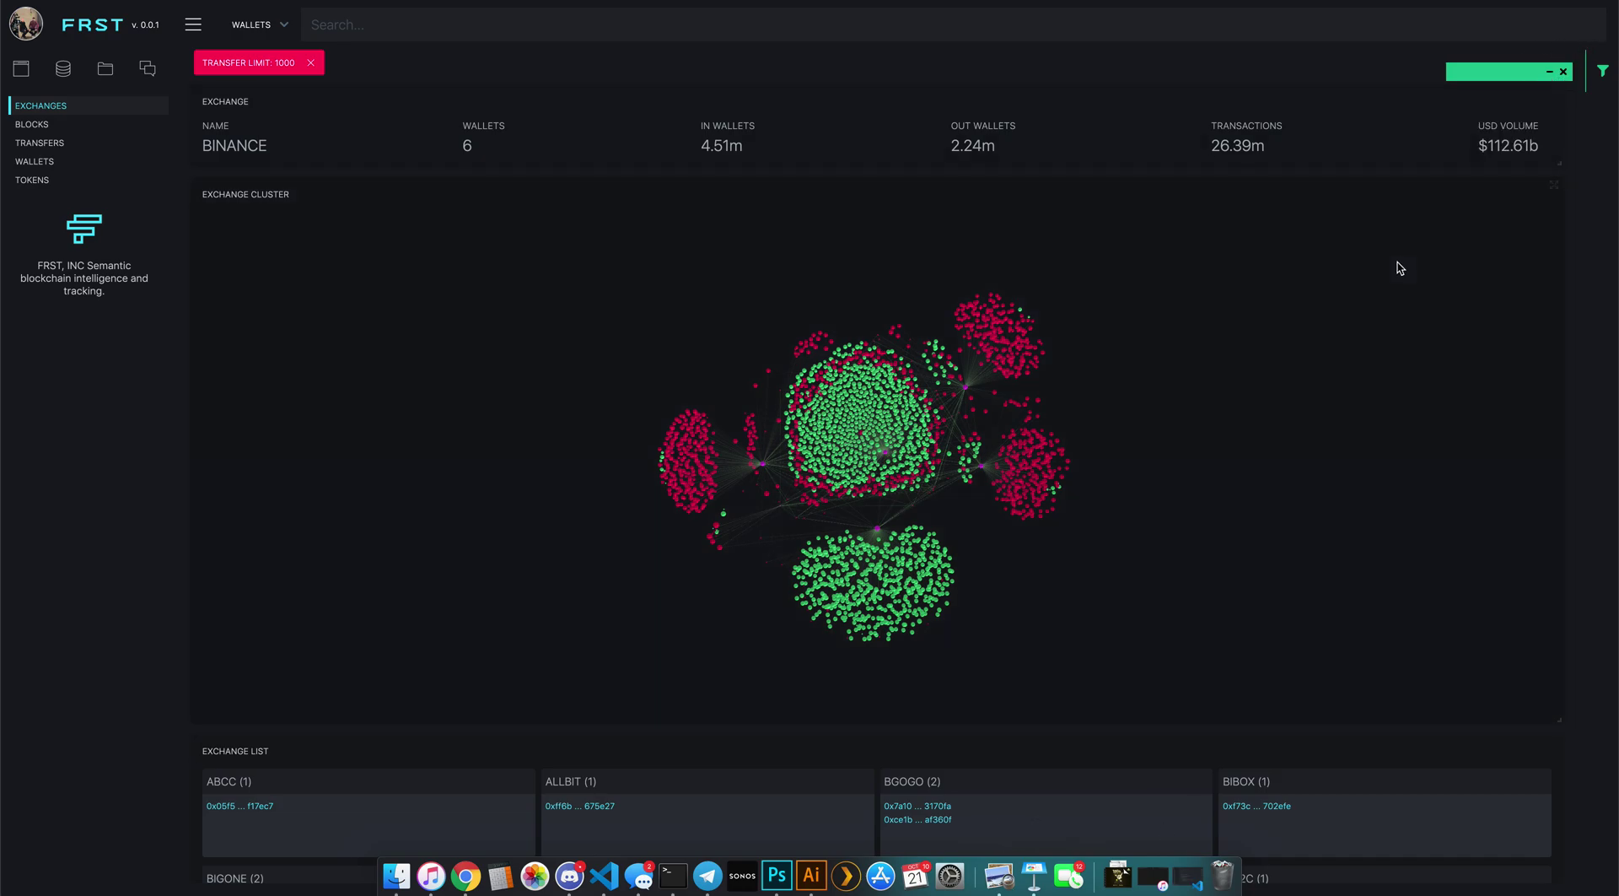
{"action": "left_click_drag", "start_coordinate": [1125, 506], "coordinate": [470, 569]}
{"action": "scroll", "coordinate": [784, 442], "scroll_direction": "up", "scroll_amount": 5}
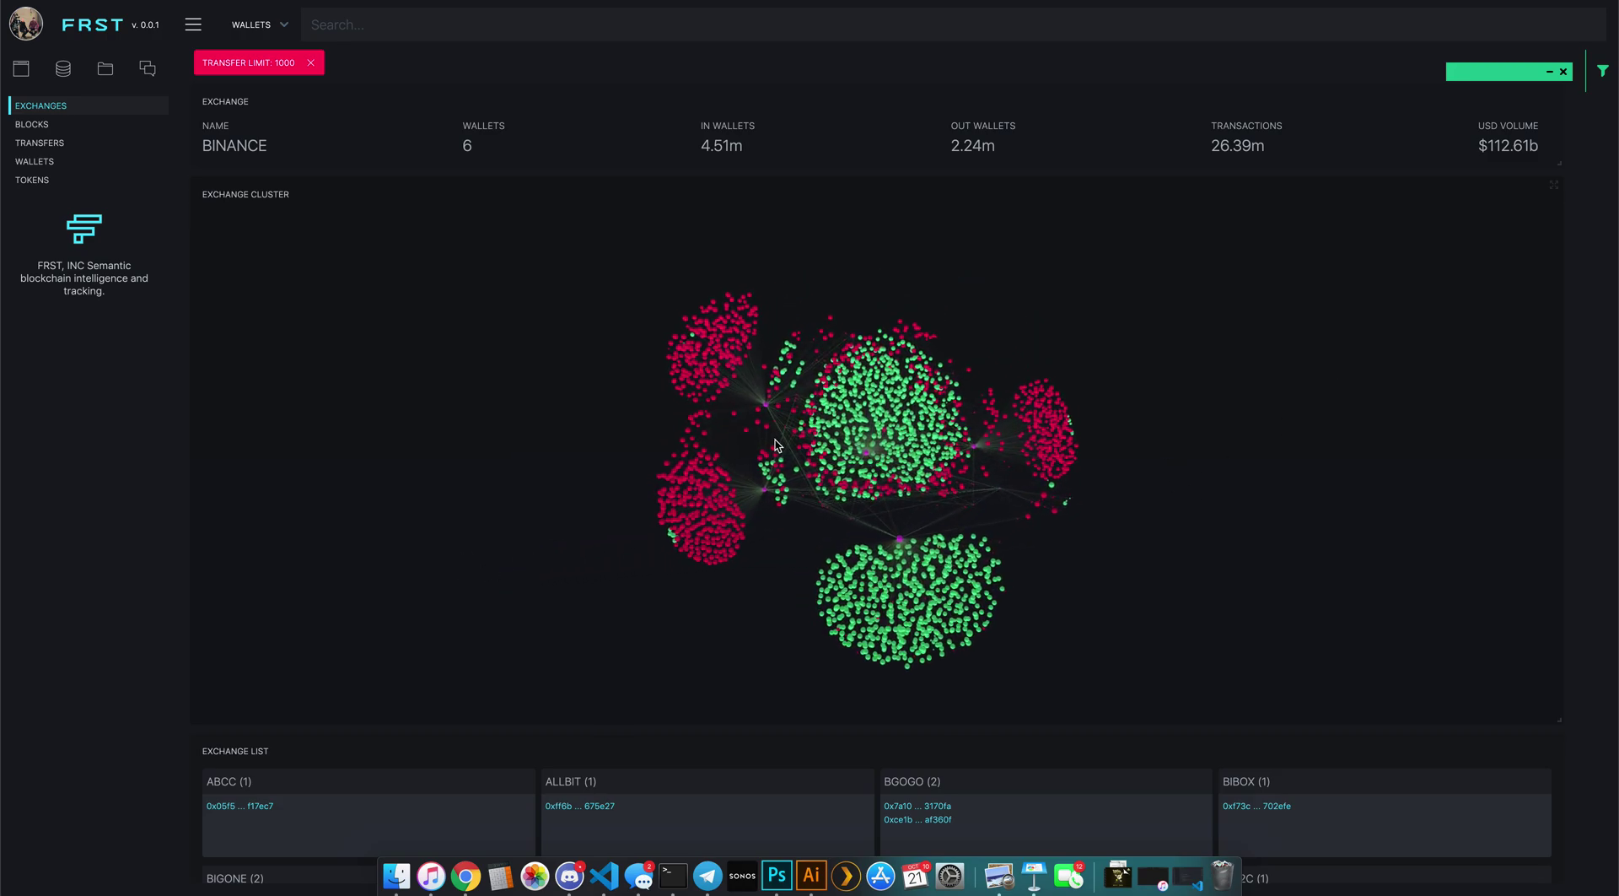
Move the bottom green wallet hub to the right and reveal a transfer's sending and receiving addresses
{"action": "left_click_drag", "start_coordinate": [917, 580], "coordinate": [1247, 372]}
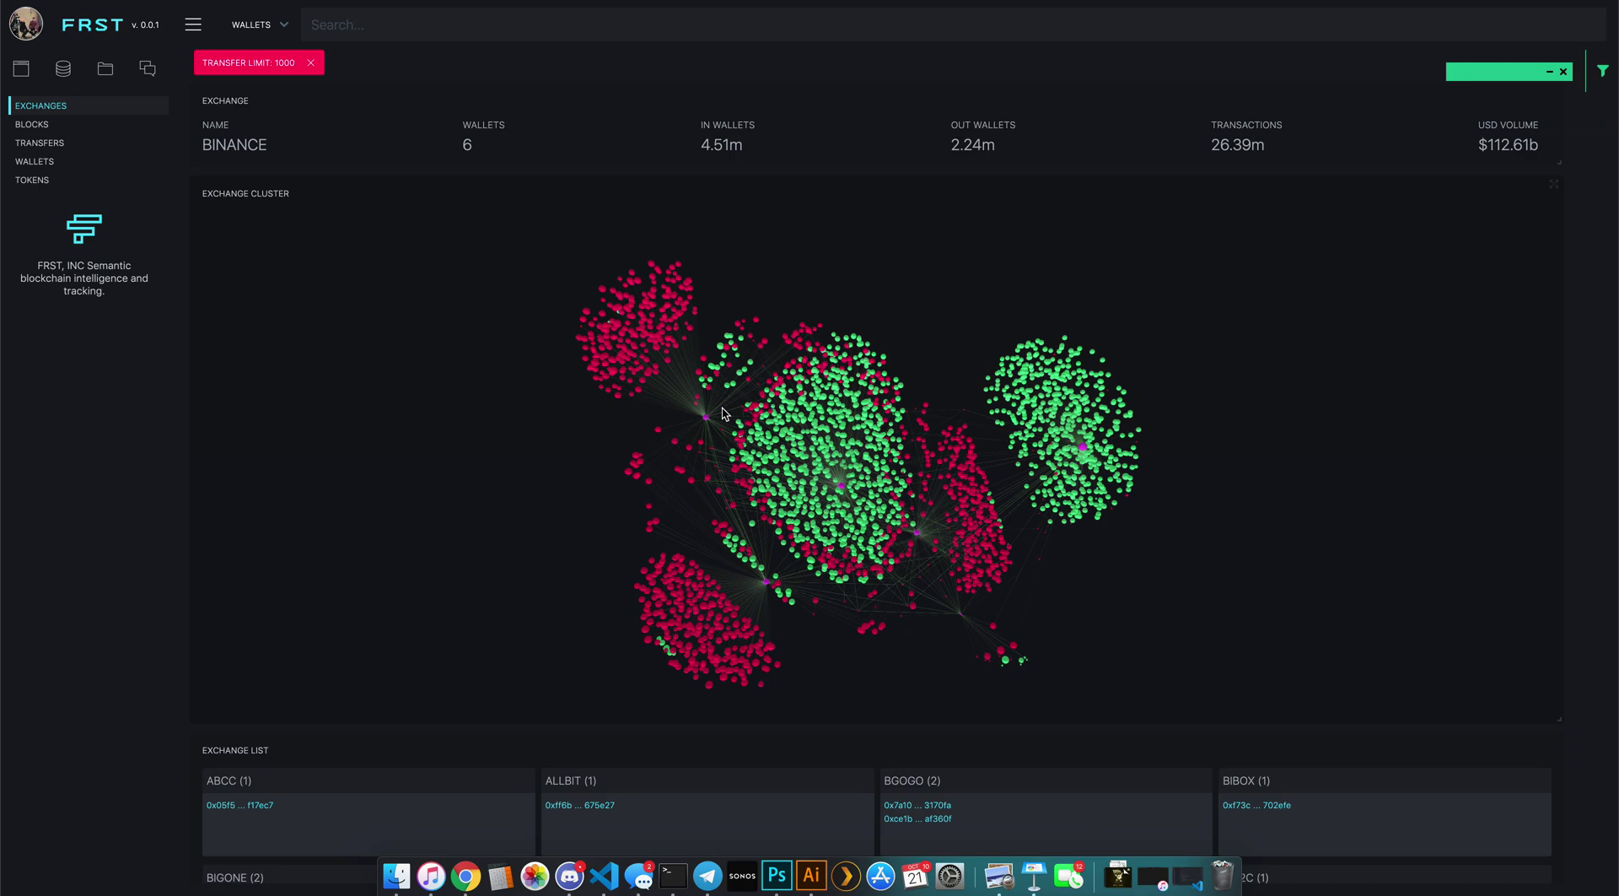
{"action": "mouse_move", "coordinate": [639, 342]}
{"action": "left_click_drag", "start_coordinate": [1265, 517], "coordinate": [1185, 542]}
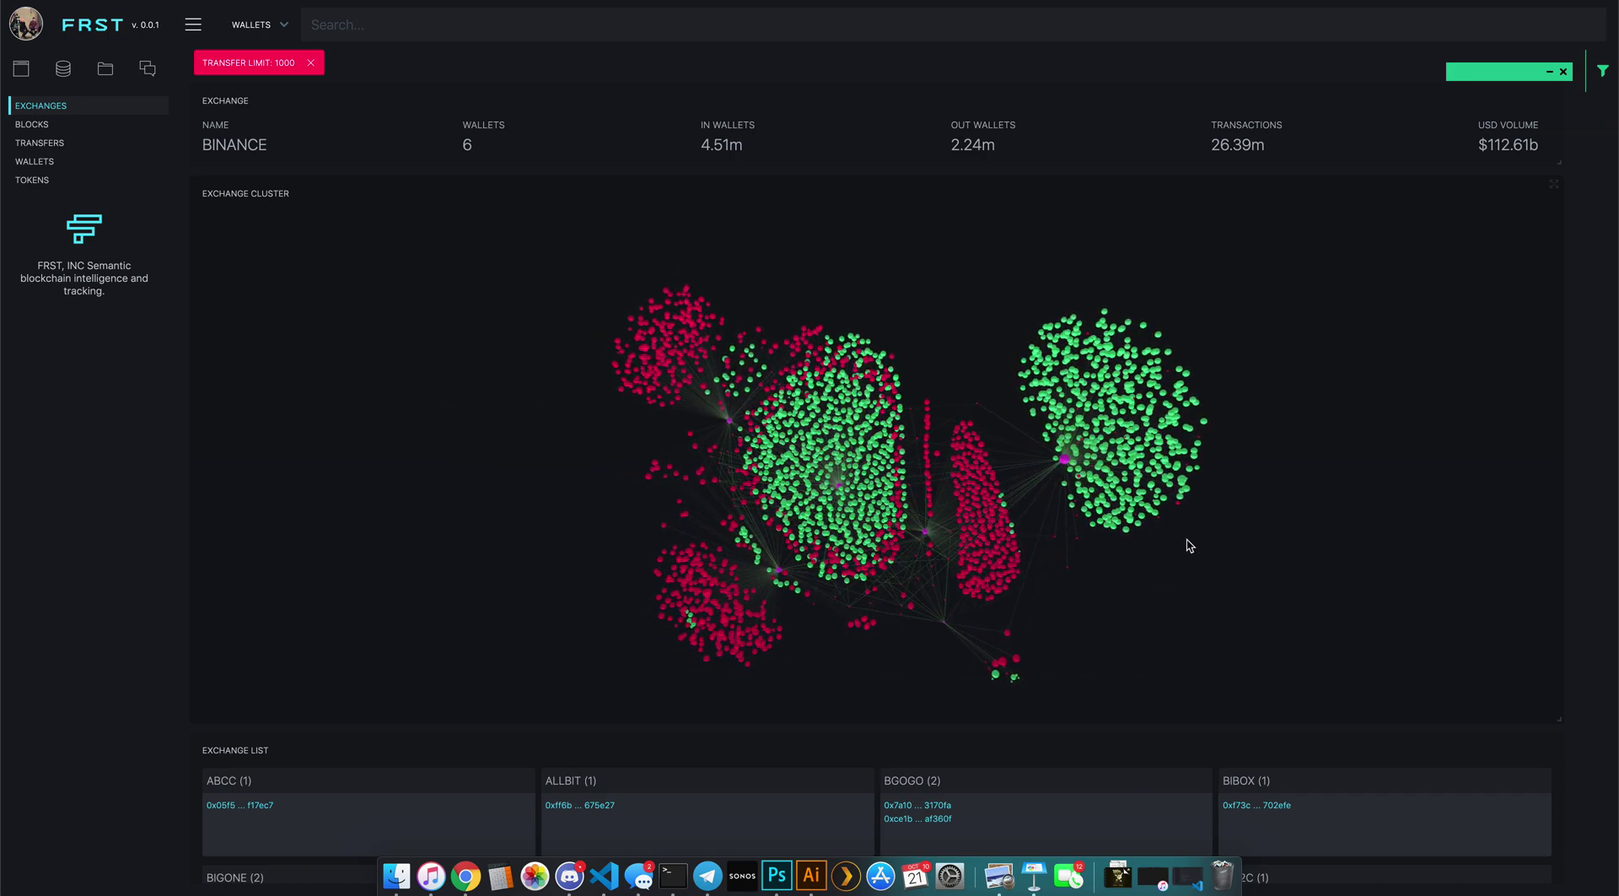
Rotate the Binance graph until the green group sits left, checking the node address labels
{"action": "left_click", "coordinate": [1106, 472]}
{"action": "left_click_drag", "start_coordinate": [1106, 472], "coordinate": [1235, 481]}
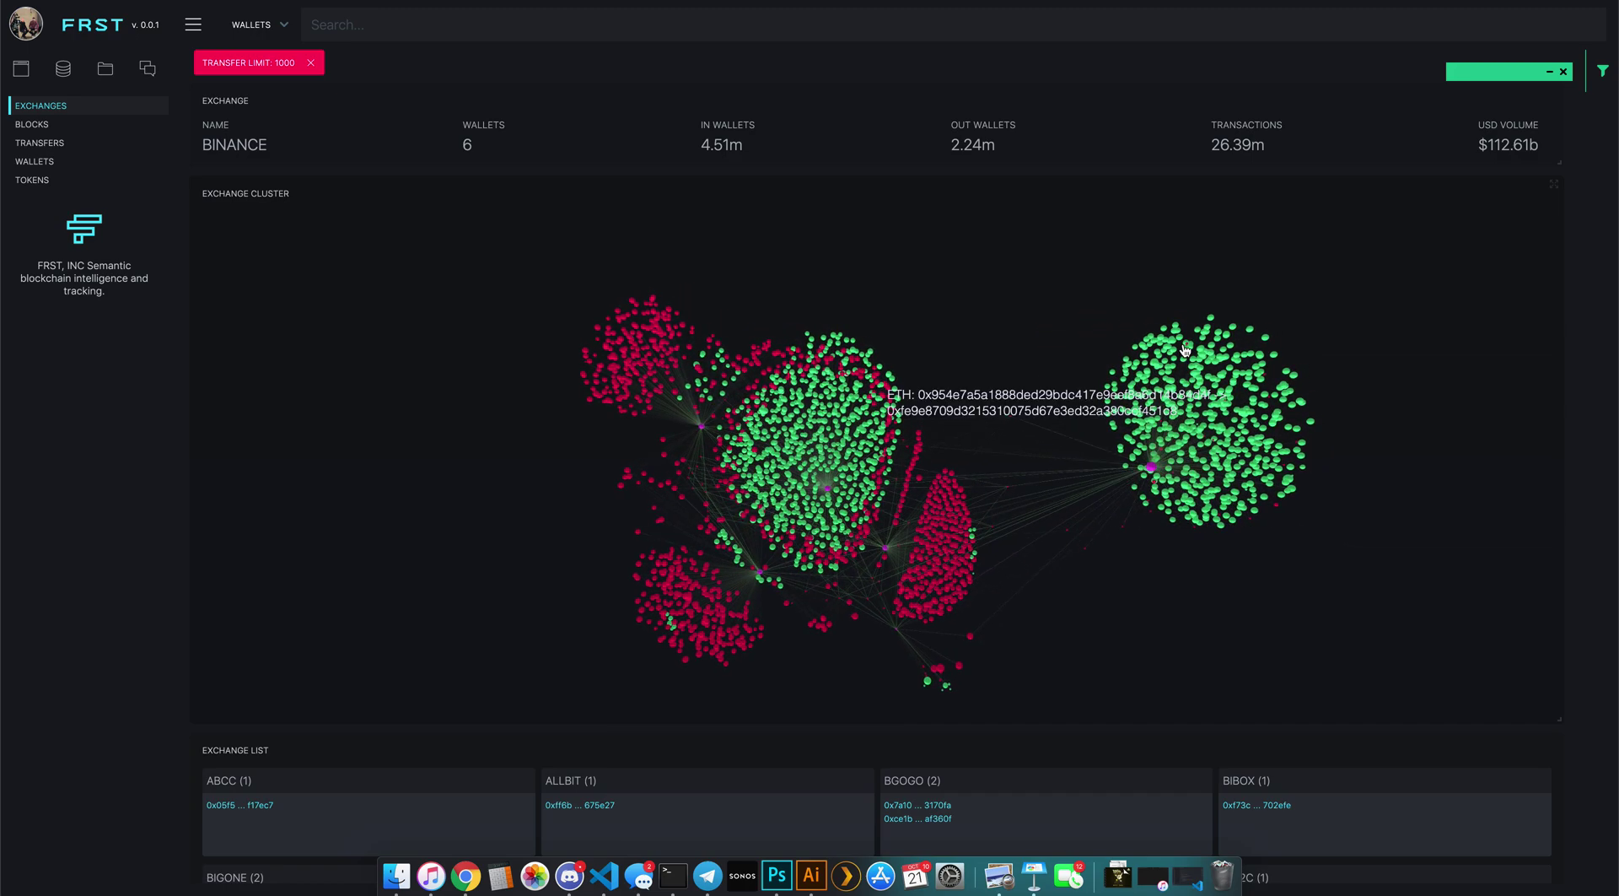
{"action": "left_click_drag", "start_coordinate": [1303, 319], "coordinate": [697, 393]}
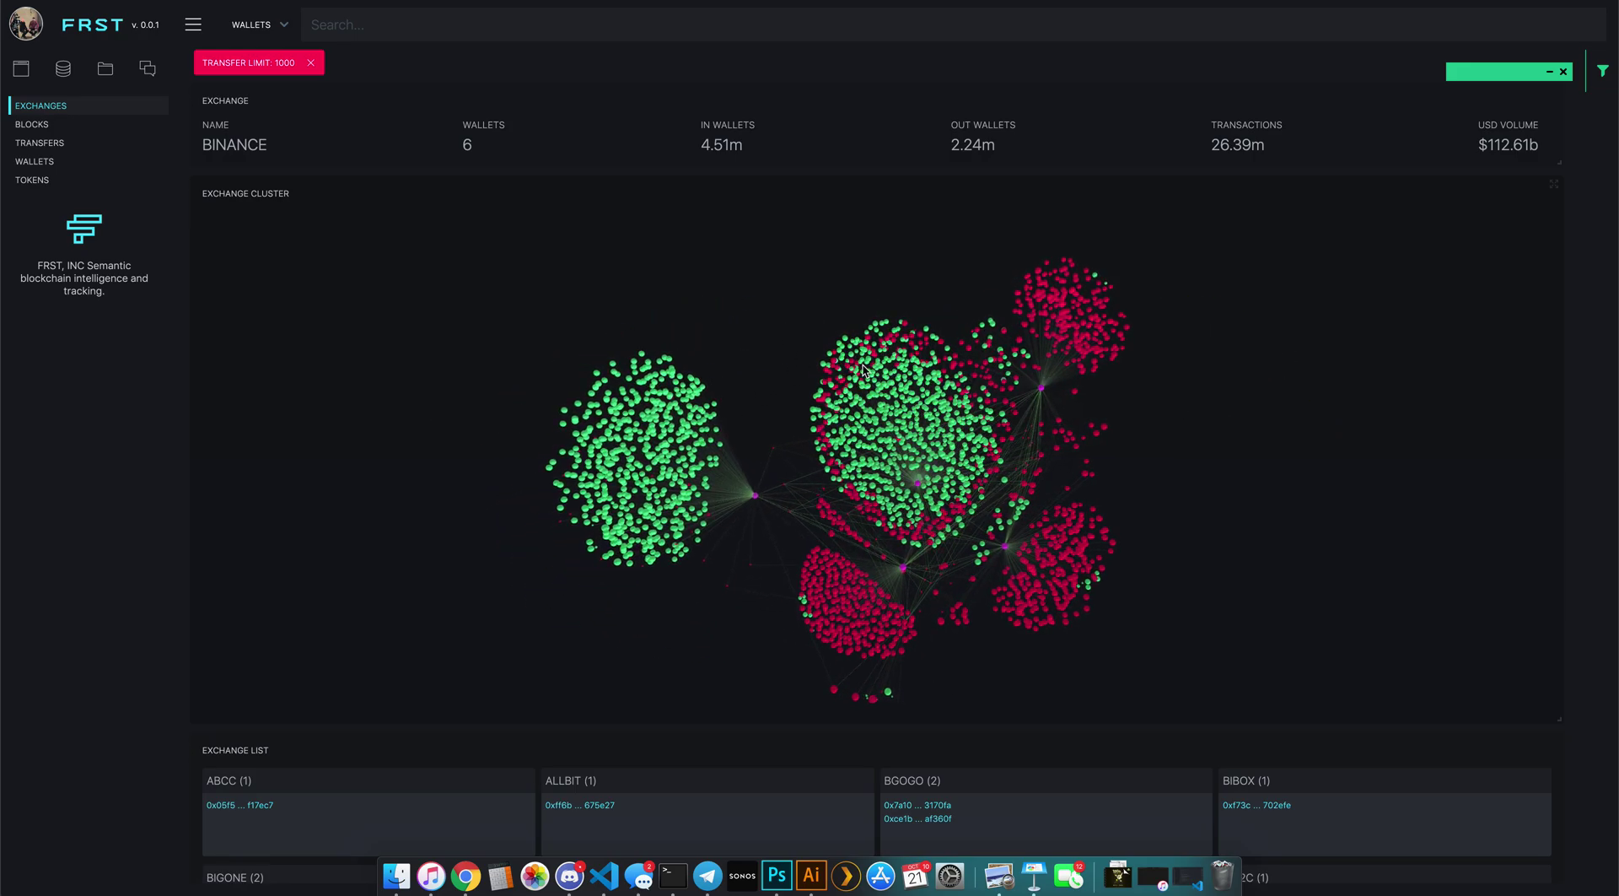
{"action": "mouse_move", "coordinate": [1042, 432]}
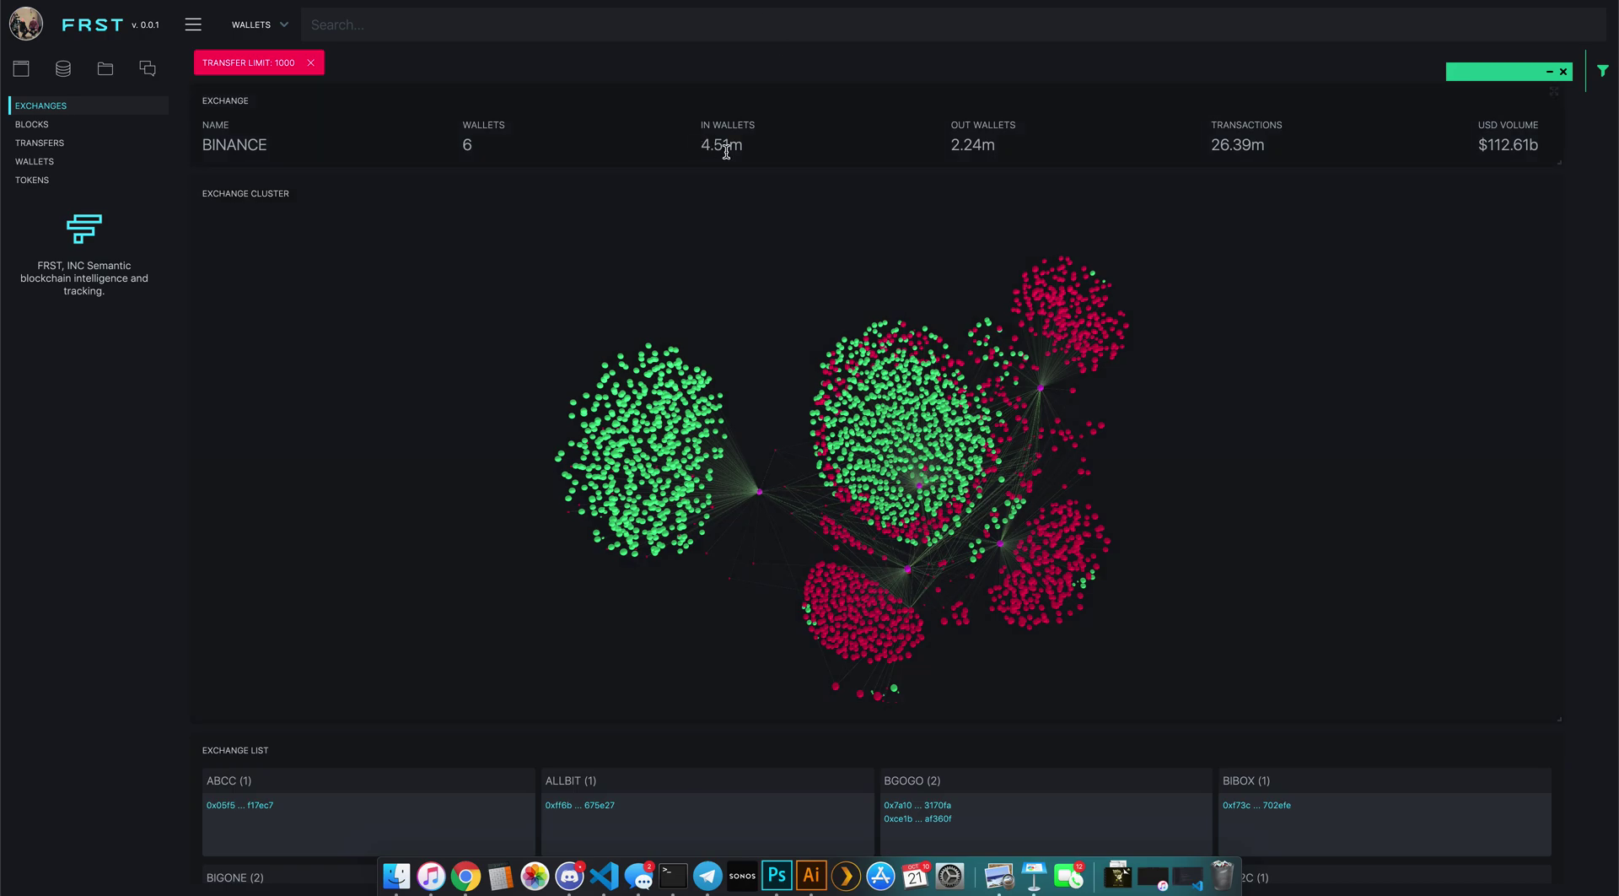
{"action": "mouse_move", "coordinate": [659, 516]}
{"action": "scroll", "coordinate": [1579, 244], "scroll_direction": "down", "scroll_amount": 3}
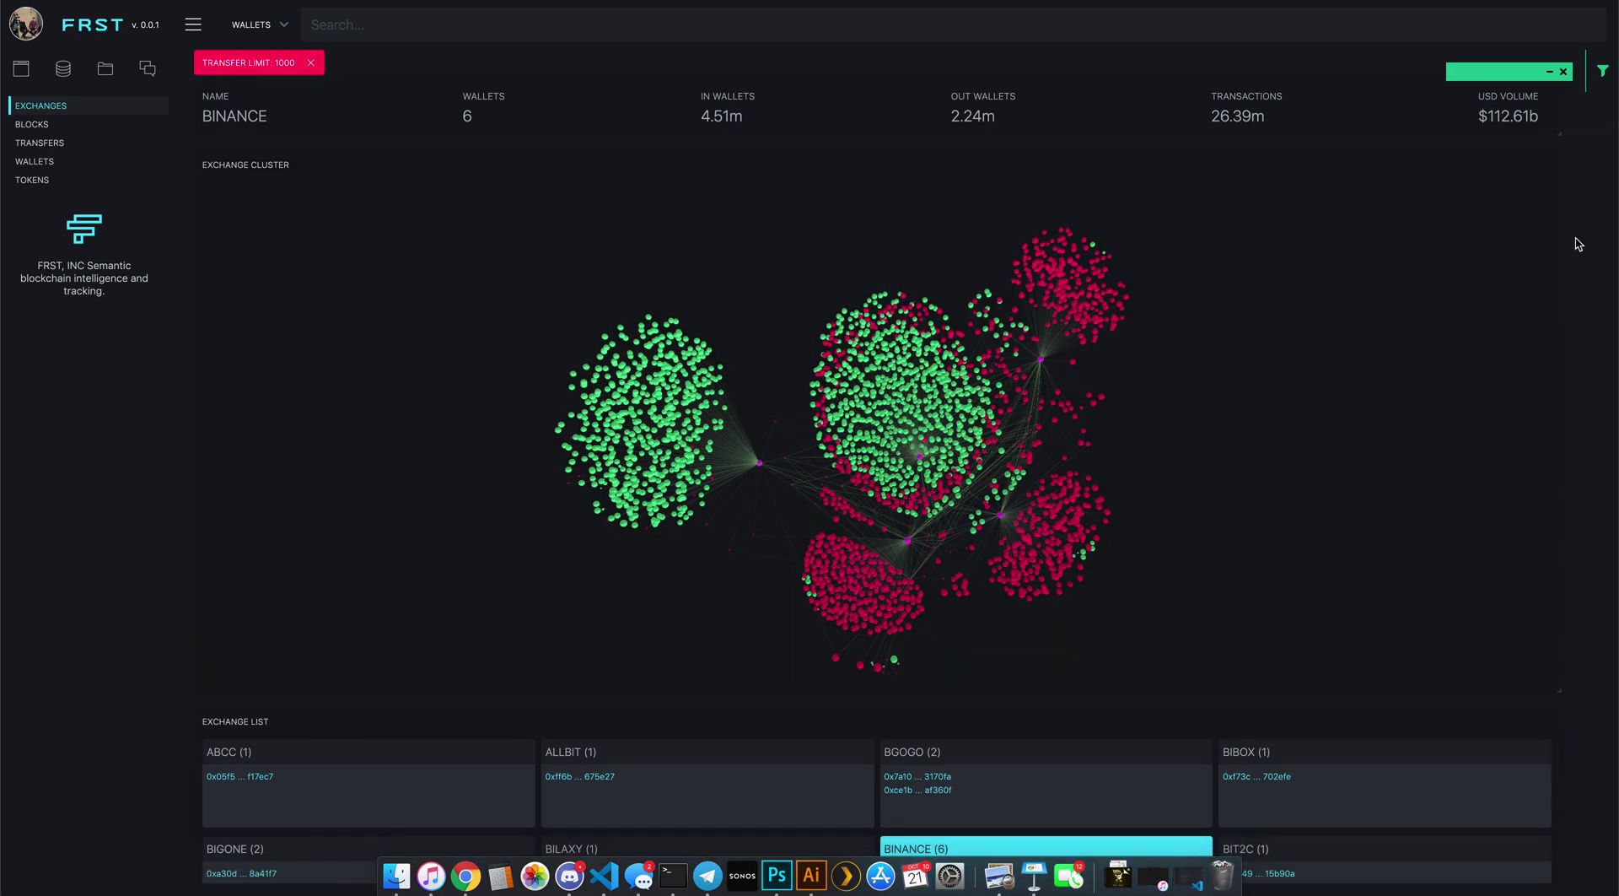
Pick the POLONIEX (20) card in the Exchange List to load its 20-wallet cluster and summary
{"action": "scroll", "coordinate": [1578, 244], "scroll_direction": "down", "scroll_amount": 10}
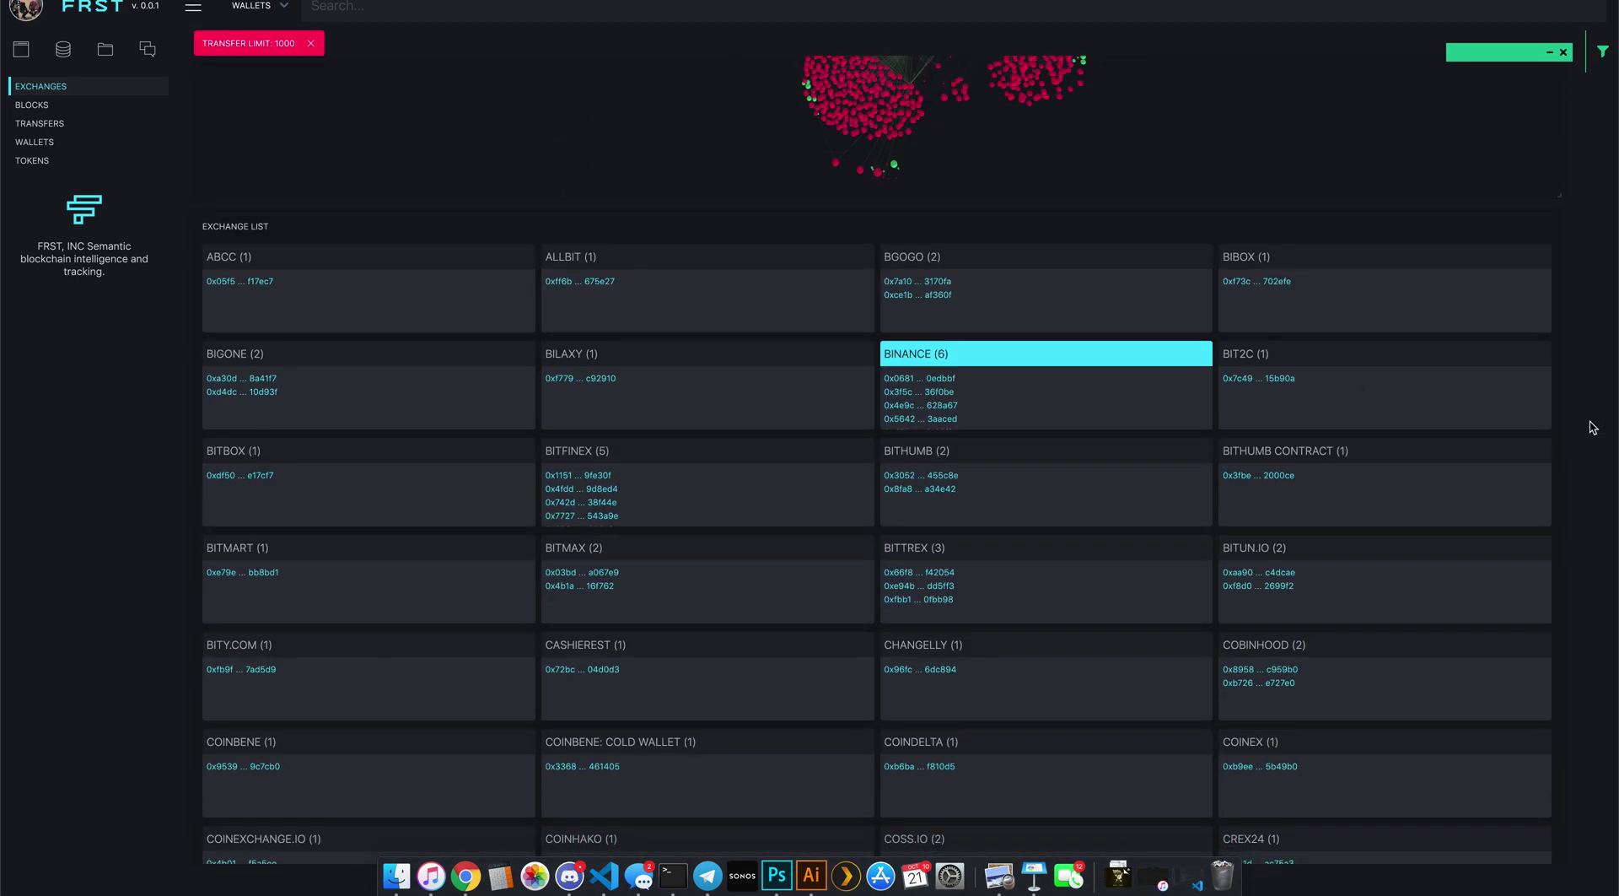
{"action": "scroll", "coordinate": [968, 604], "scroll_direction": "down", "scroll_amount": 8}
{"action": "scroll", "coordinate": [968, 602], "scroll_direction": "down", "scroll_amount": 5}
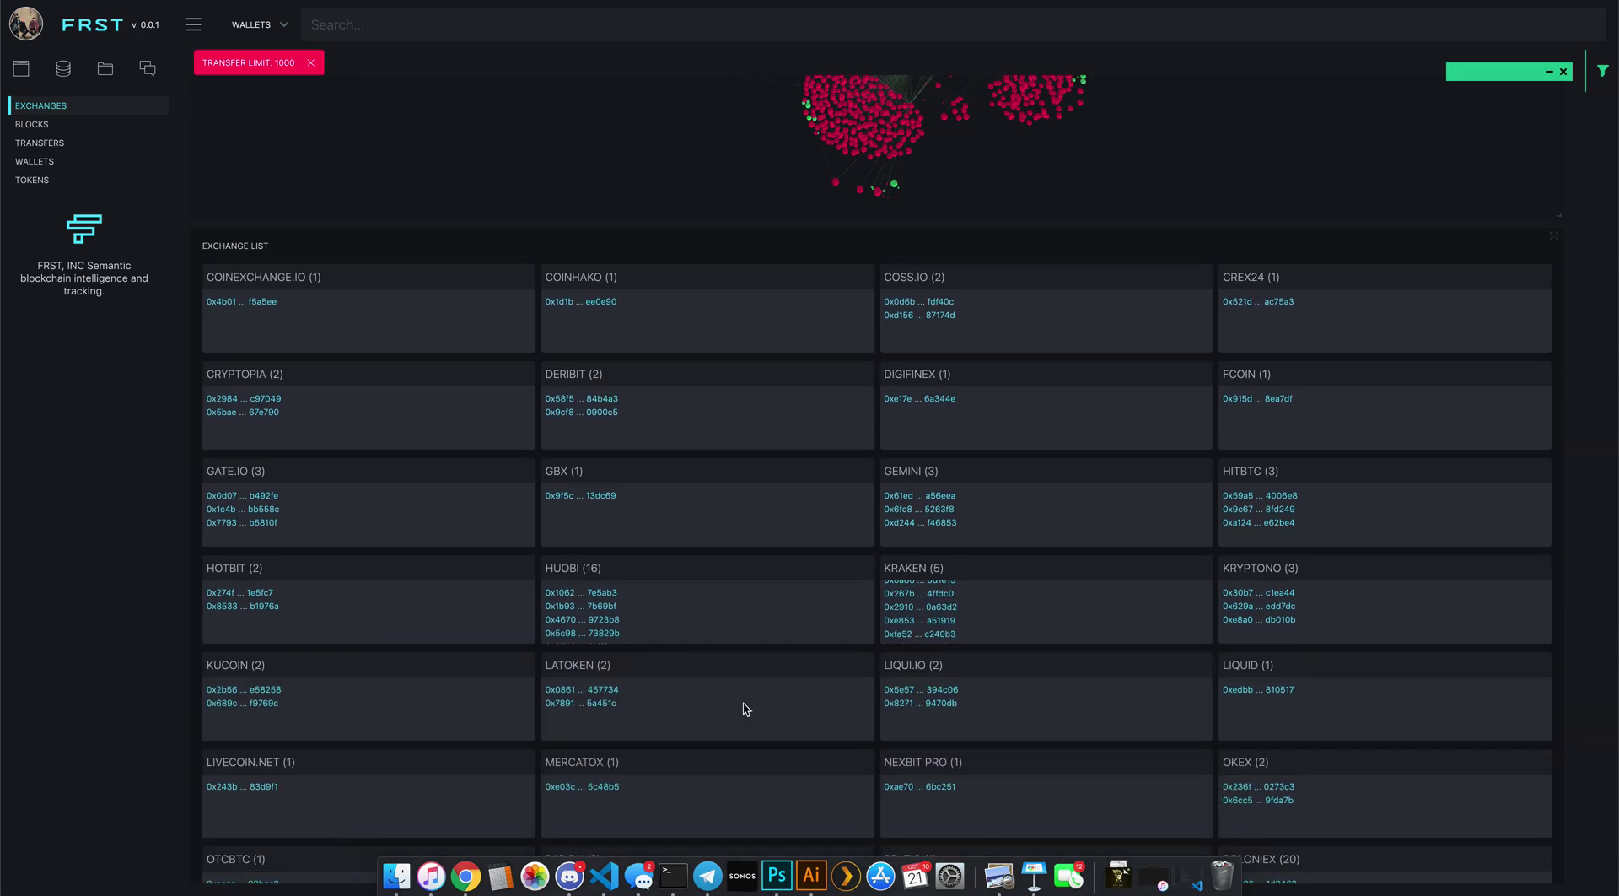
{"action": "scroll", "coordinate": [810, 713], "scroll_direction": "down", "scroll_amount": 2}
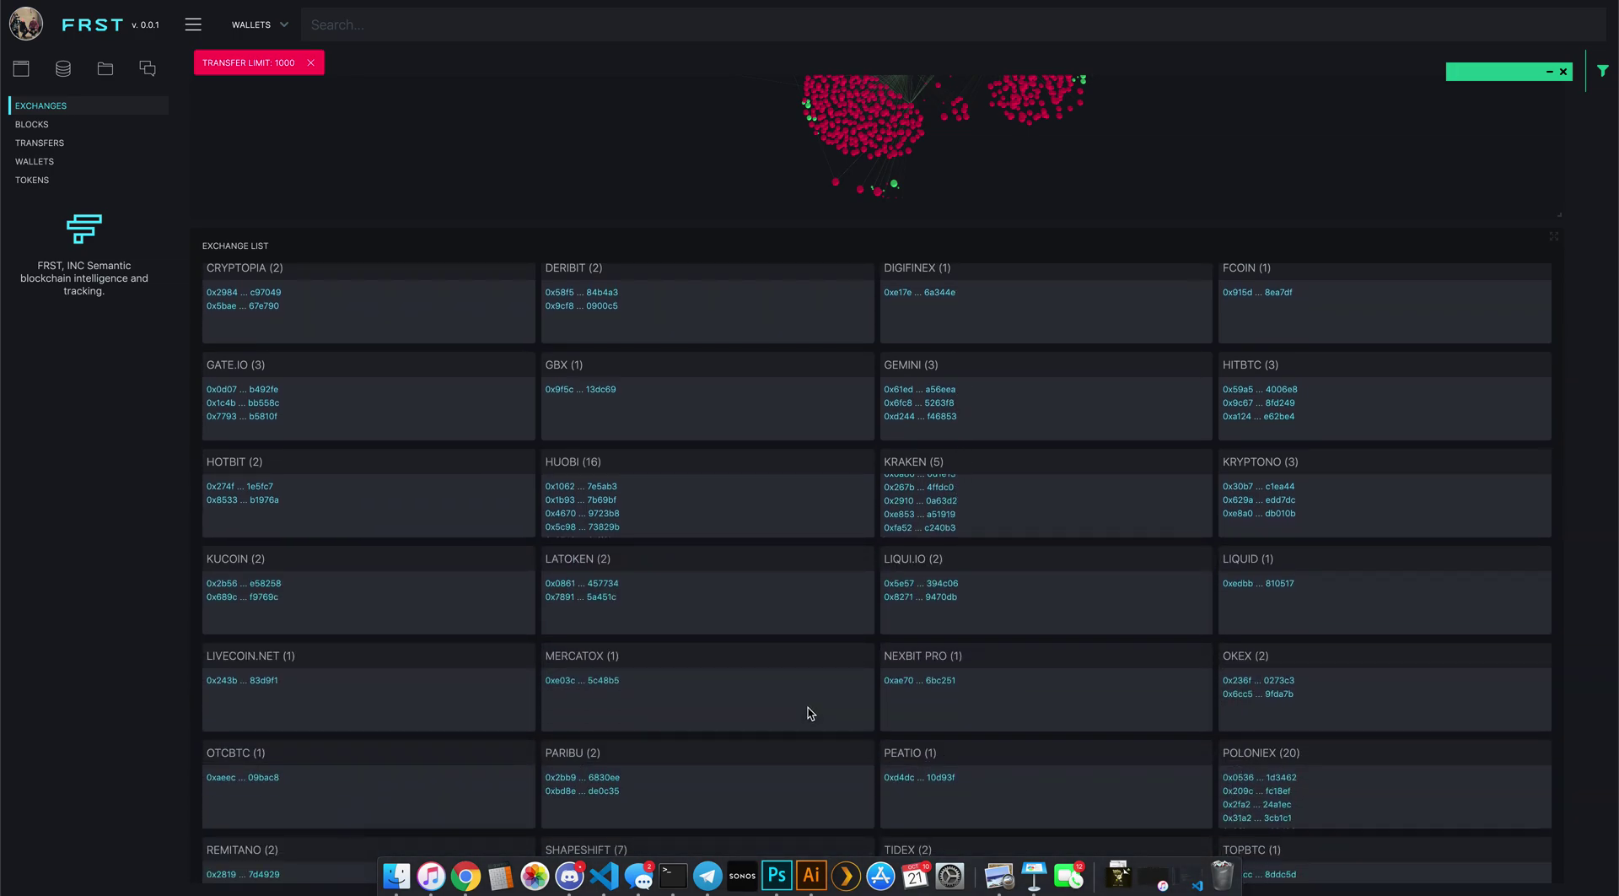
{"action": "scroll", "coordinate": [811, 714], "scroll_direction": "down", "scroll_amount": 4}
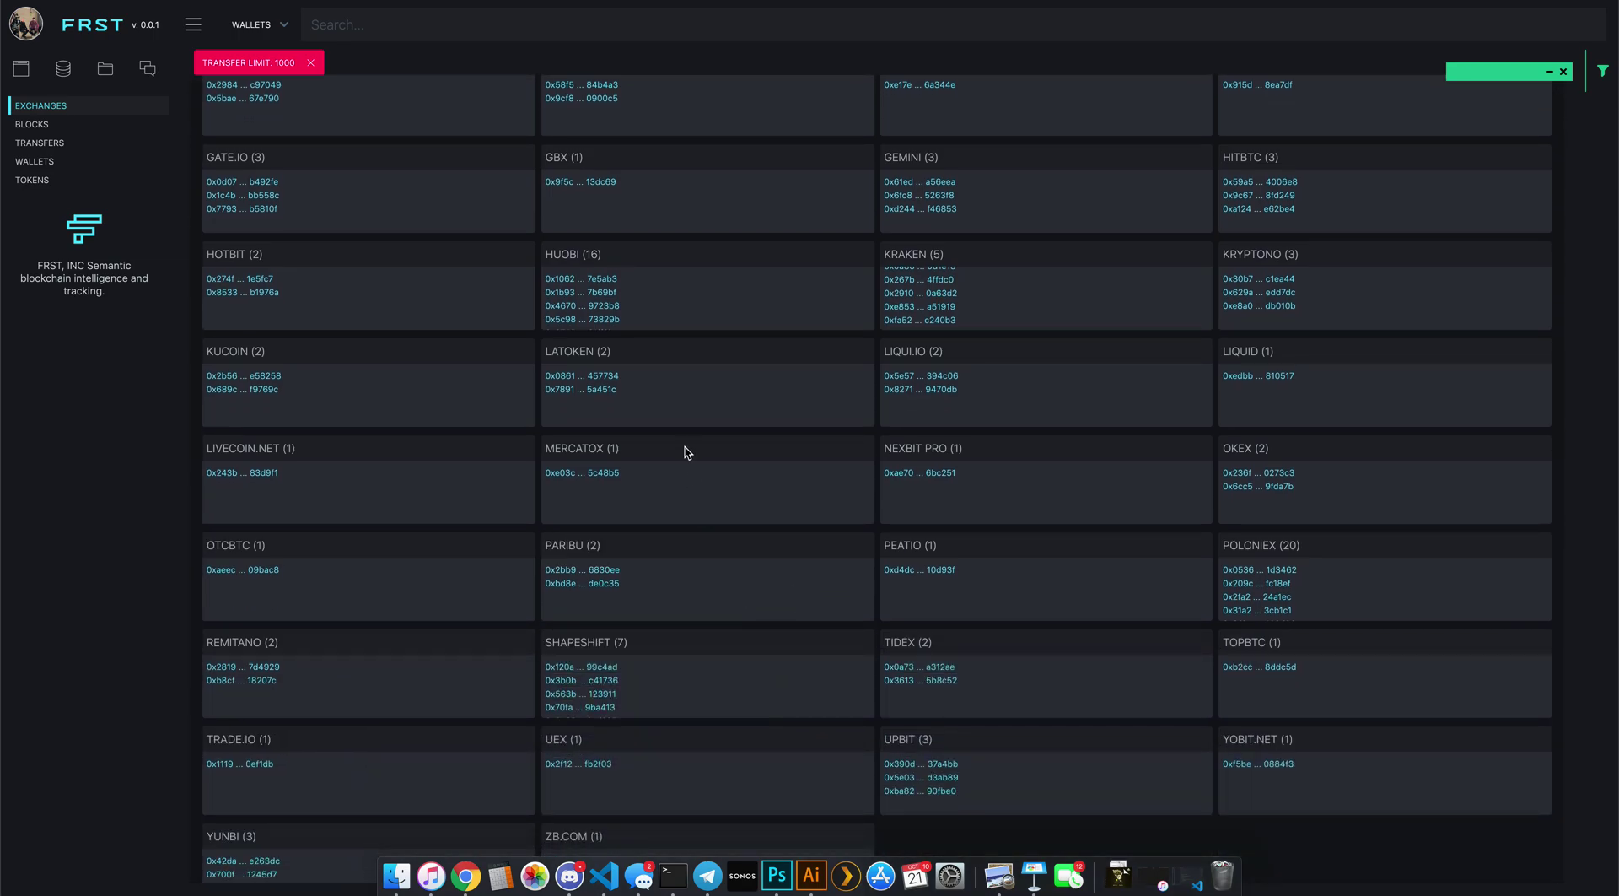
{"action": "left_click", "coordinate": [1307, 545]}
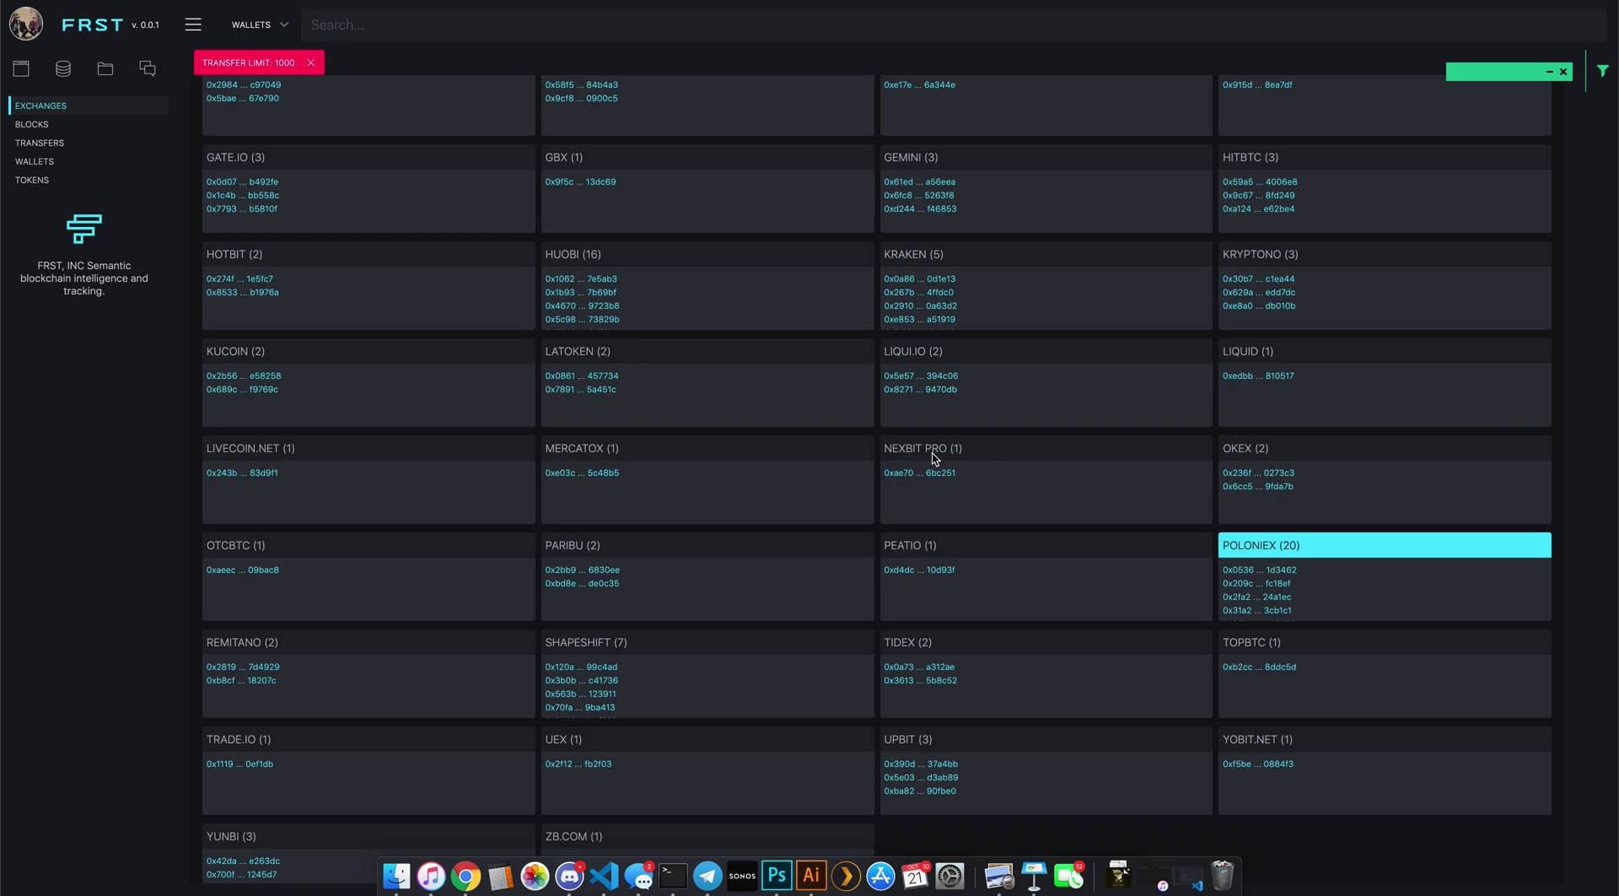
{"action": "scroll", "coordinate": [934, 458], "scroll_direction": "up", "scroll_amount": 12}
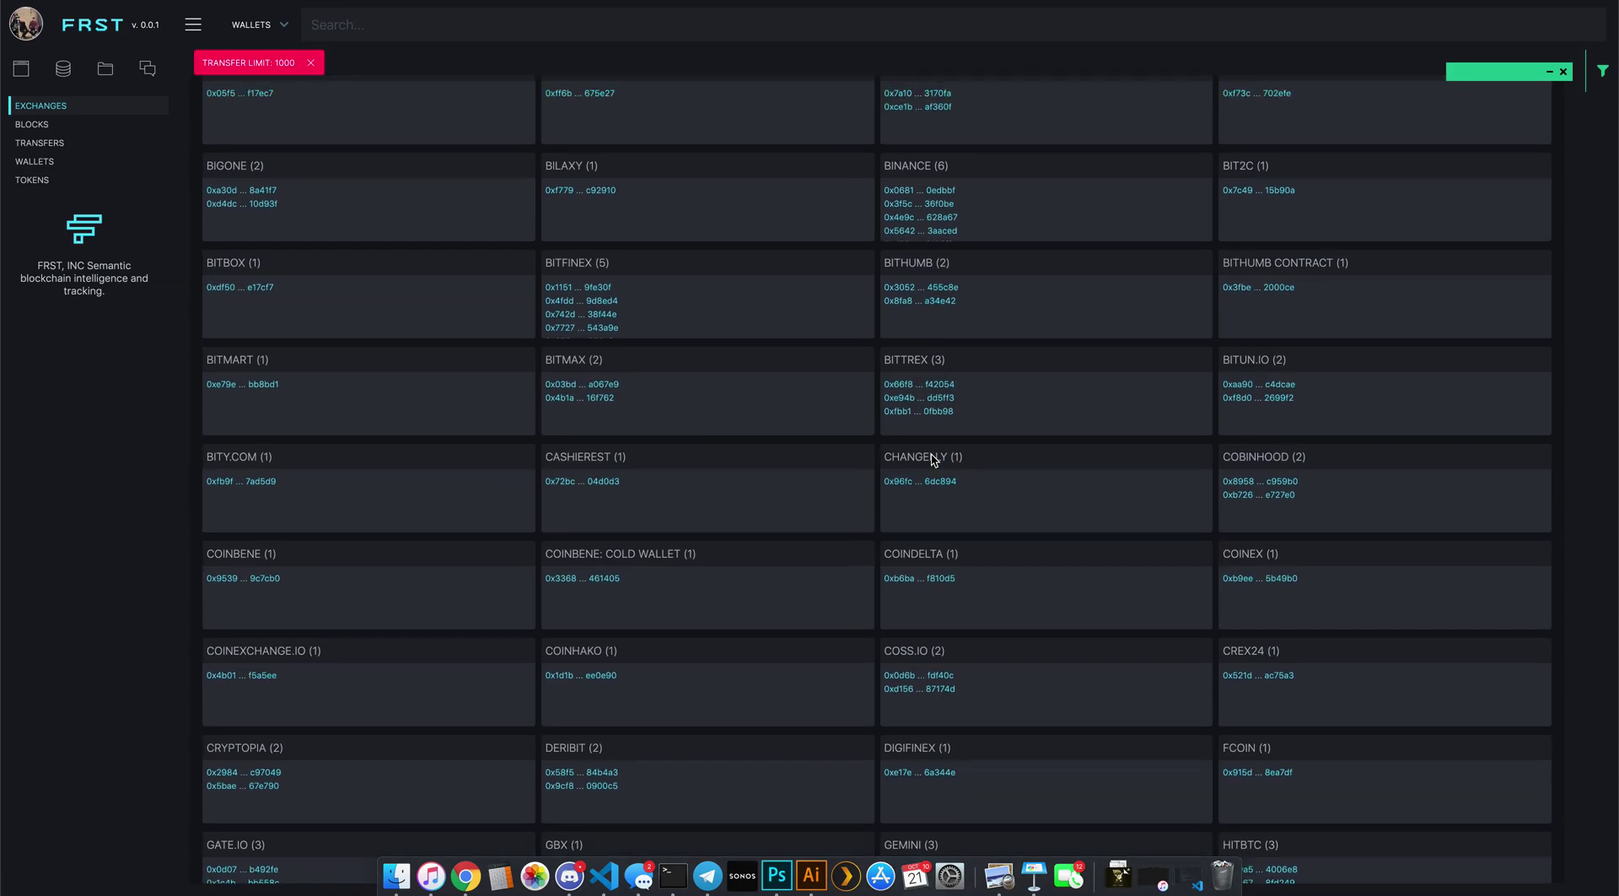
{"action": "left_click", "coordinate": [933, 461]}
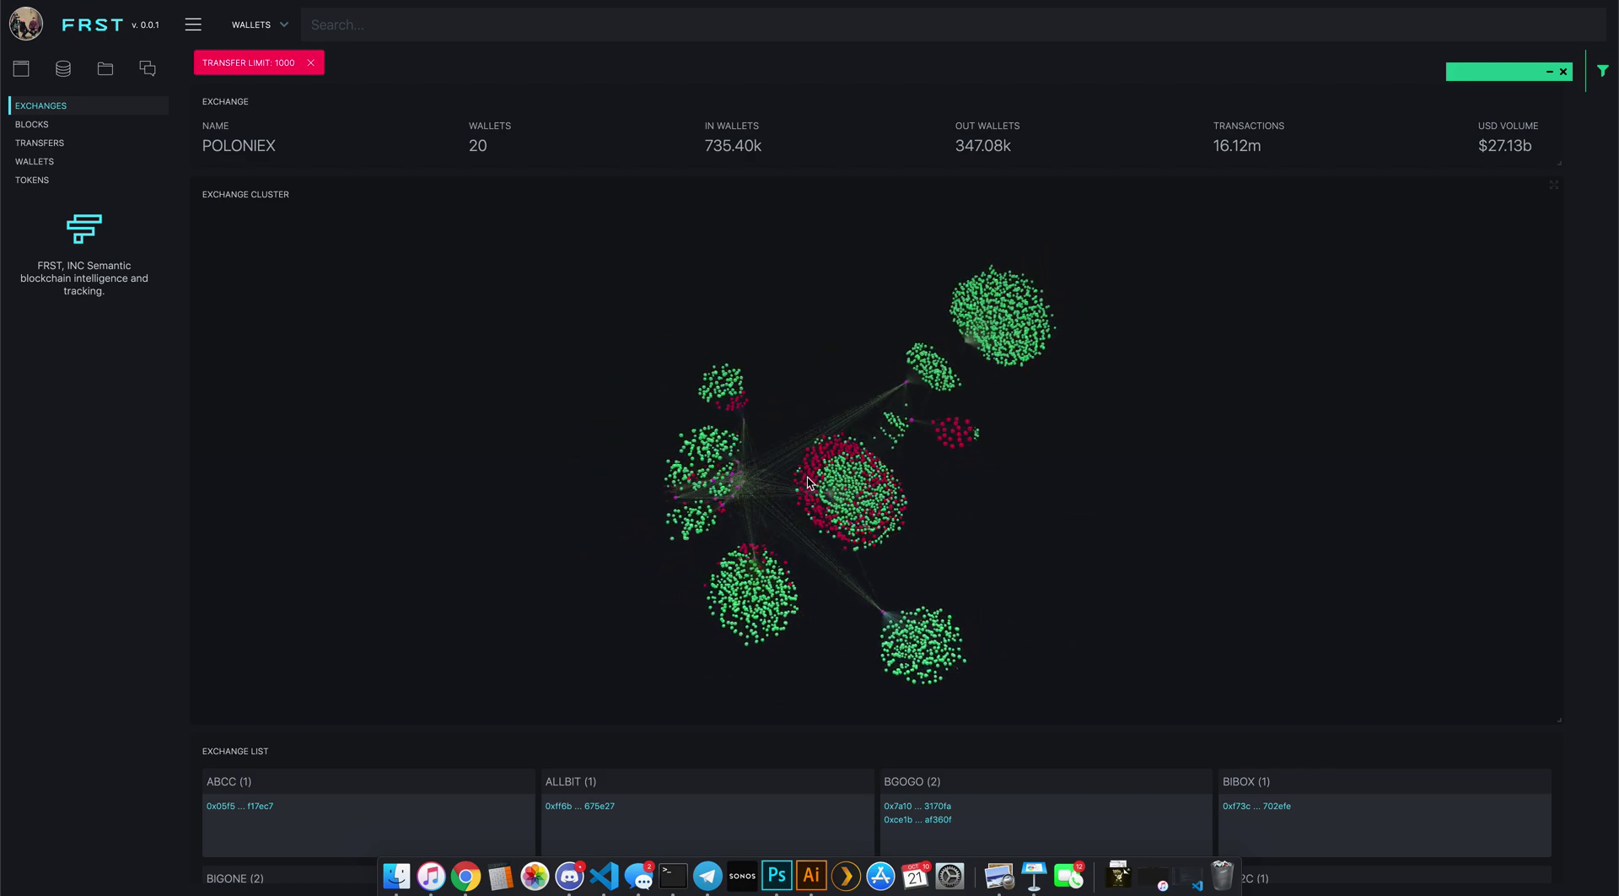
{"action": "mouse_move", "coordinate": [996, 333]}
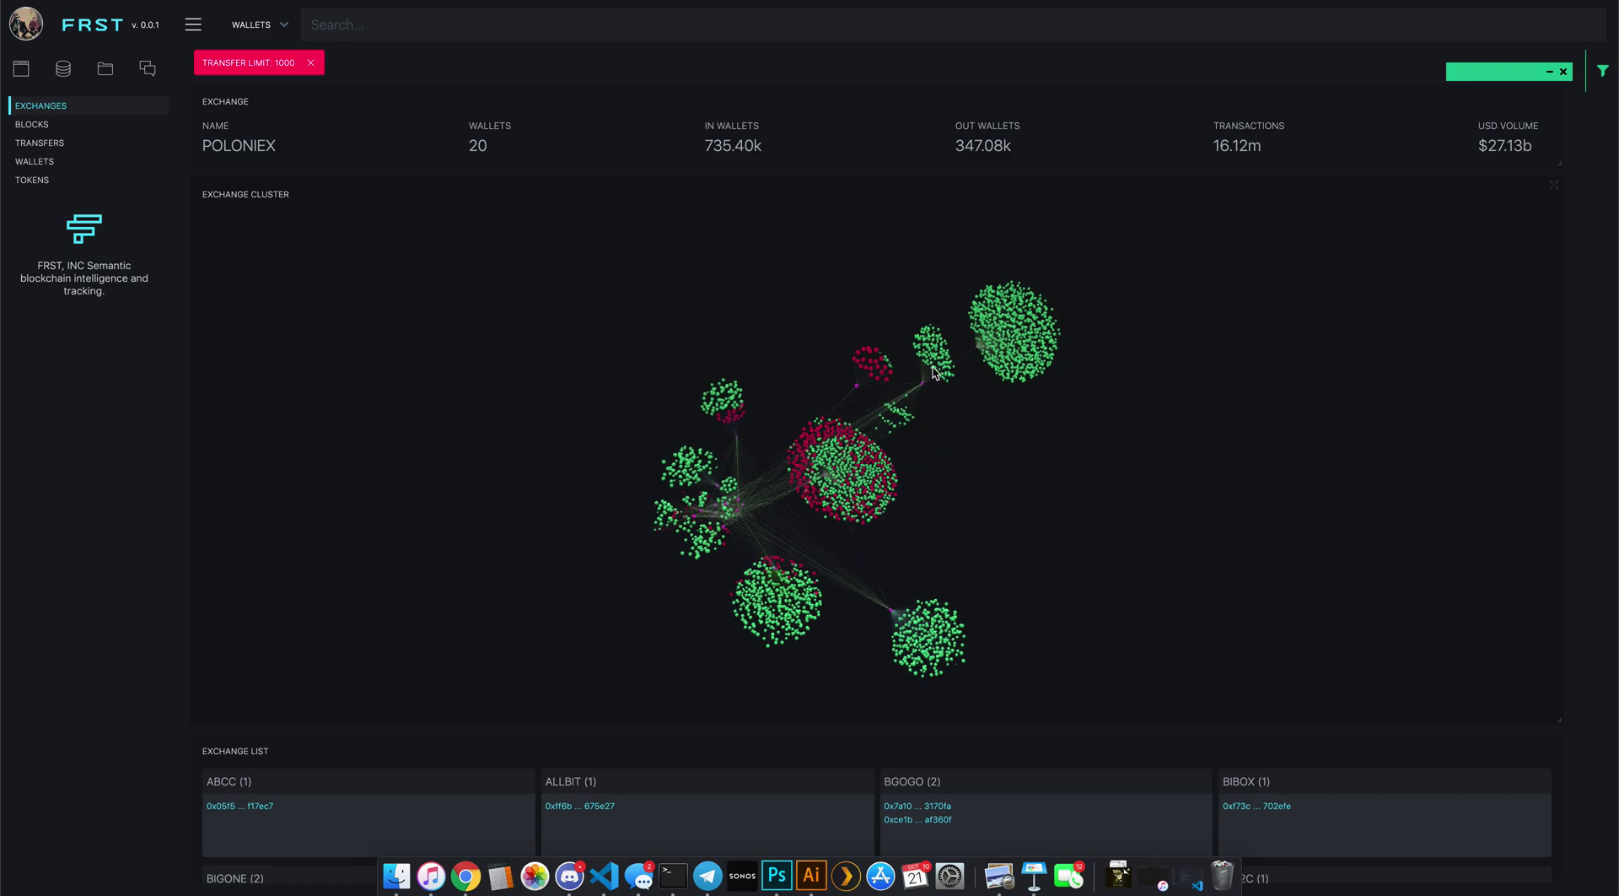
{"action": "mouse_move", "coordinate": [931, 361]}
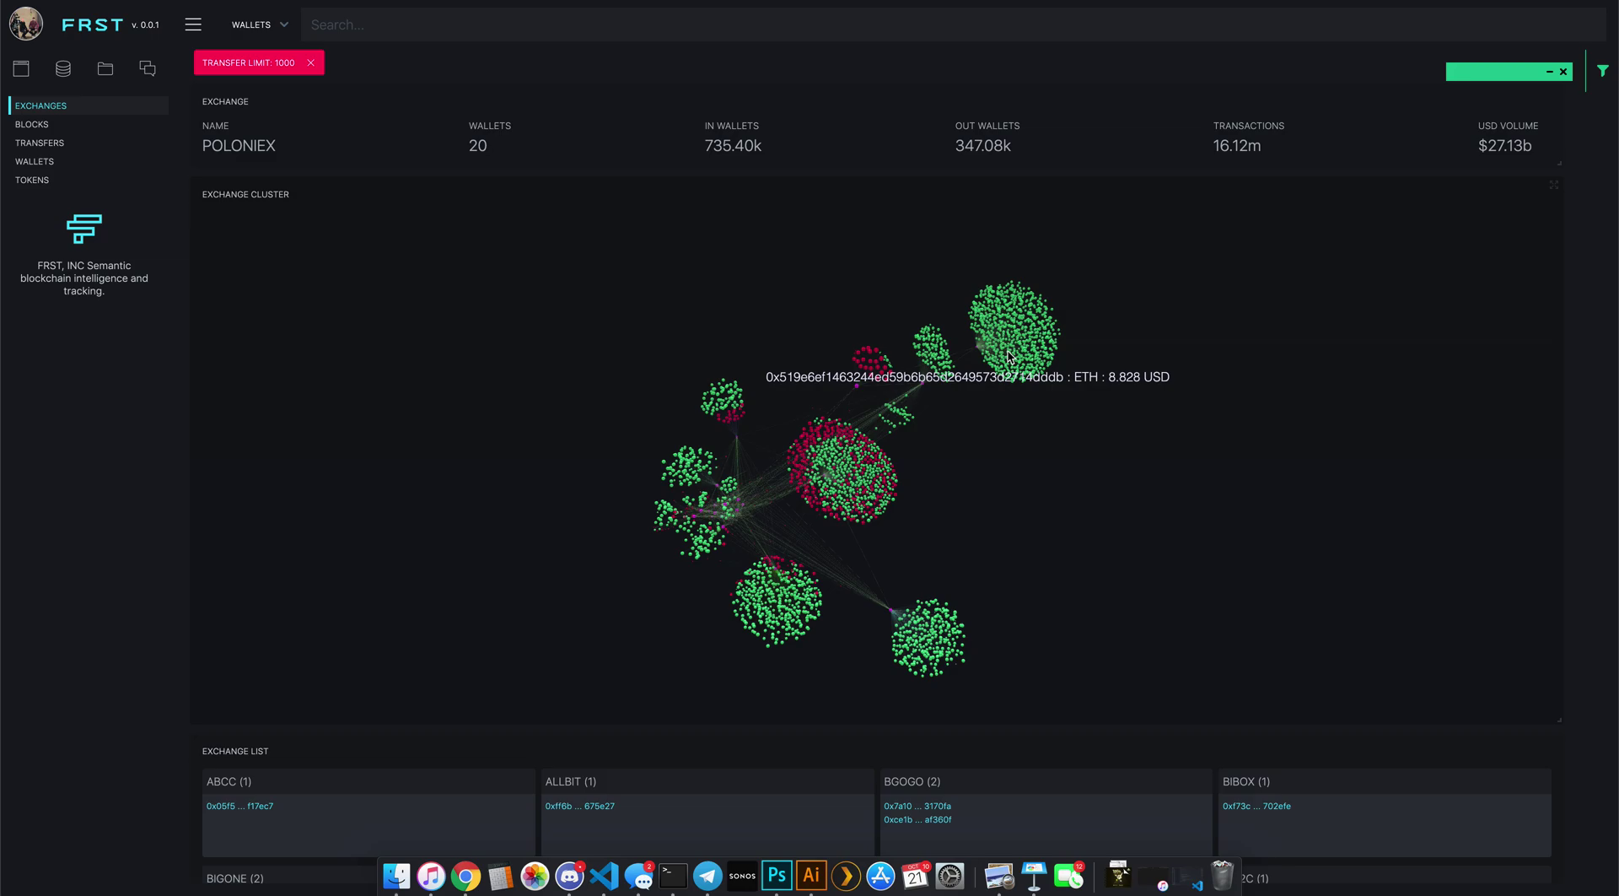
{"action": "mouse_move", "coordinate": [969, 401]}
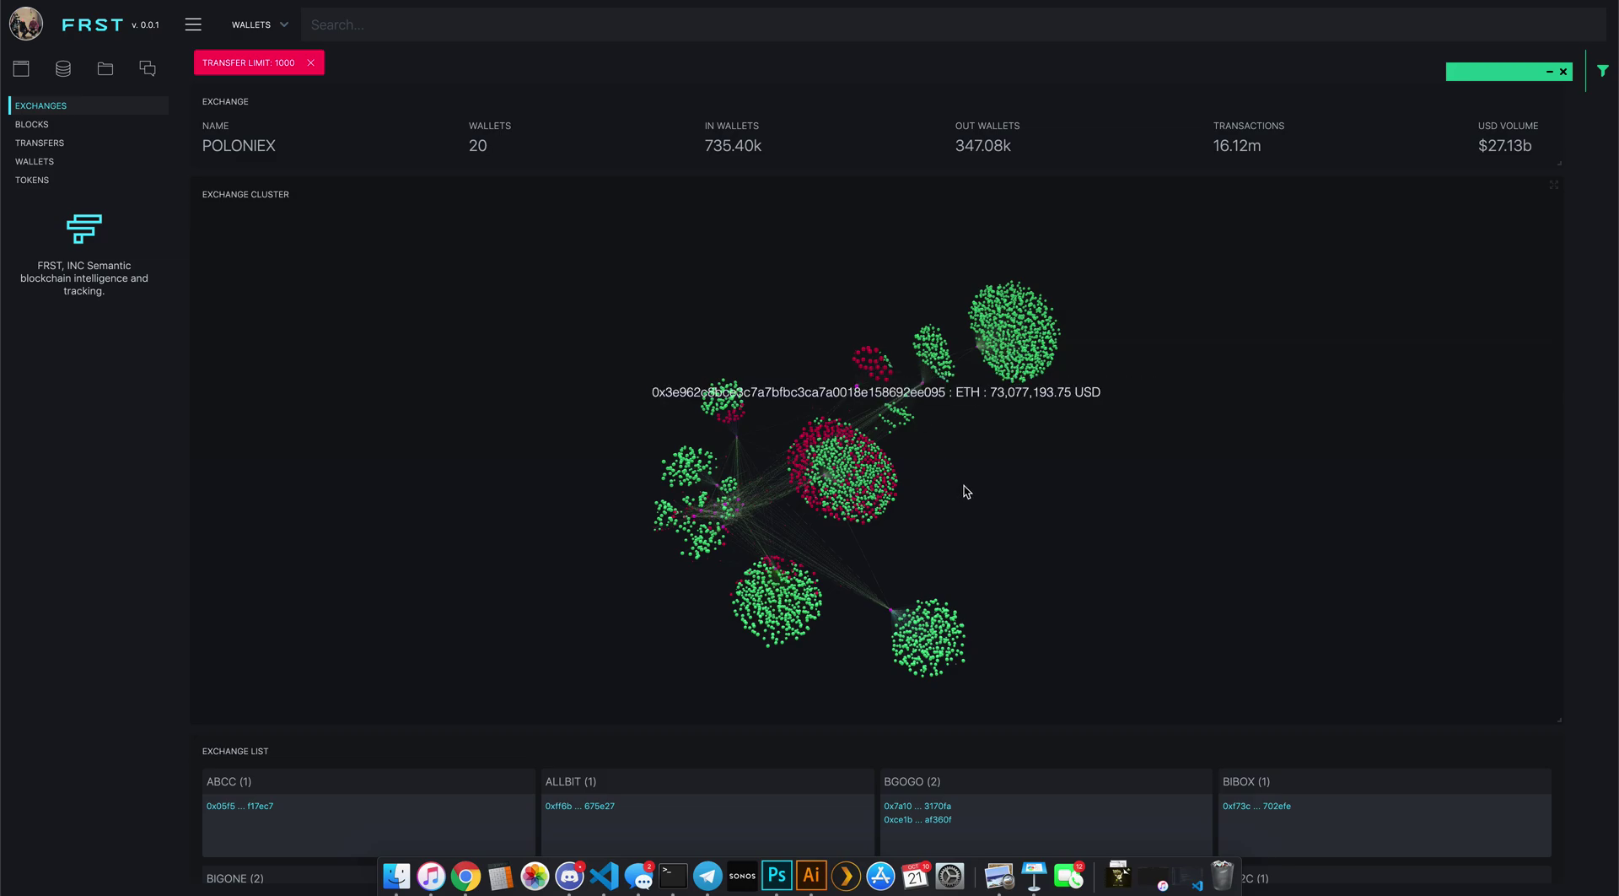
{"action": "mouse_move", "coordinate": [928, 622]}
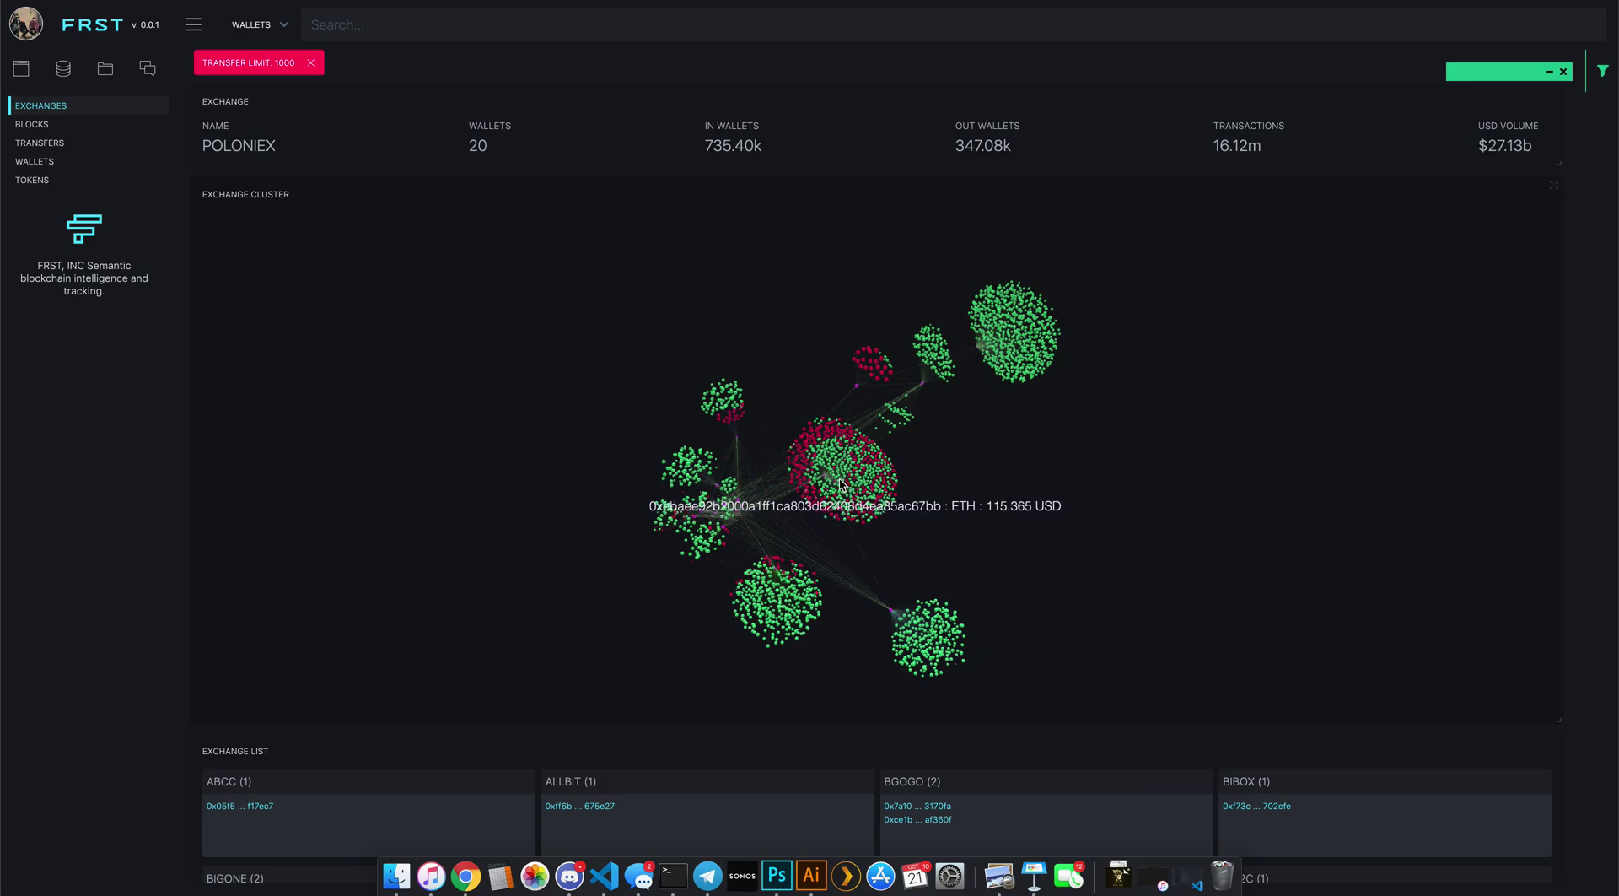
{"action": "mouse_move", "coordinate": [840, 478]}
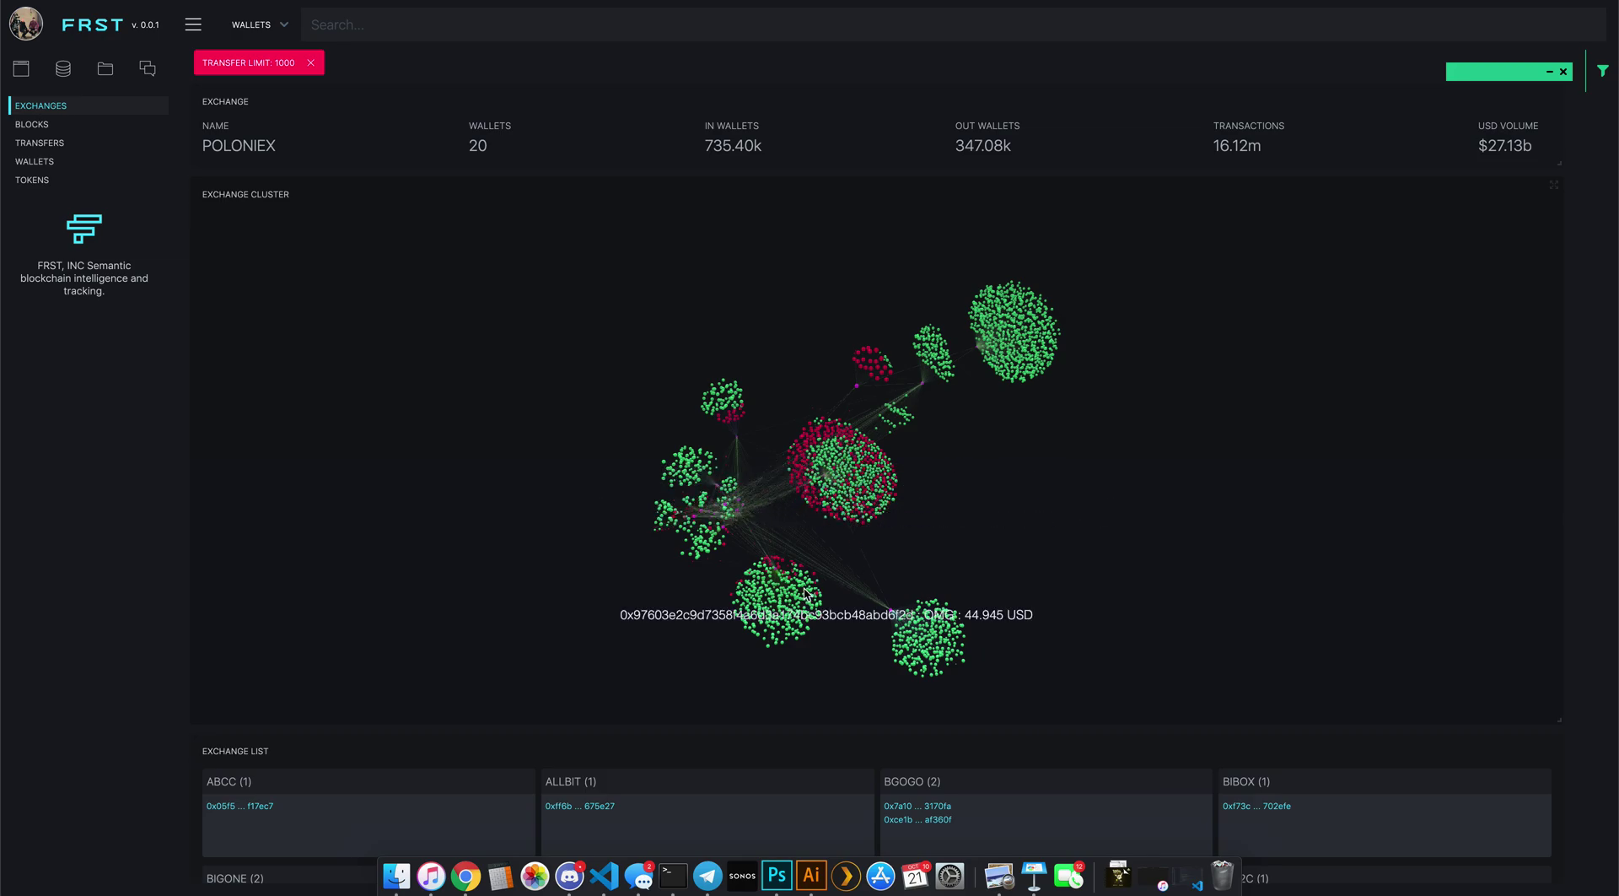
{"action": "mouse_move", "coordinate": [787, 586]}
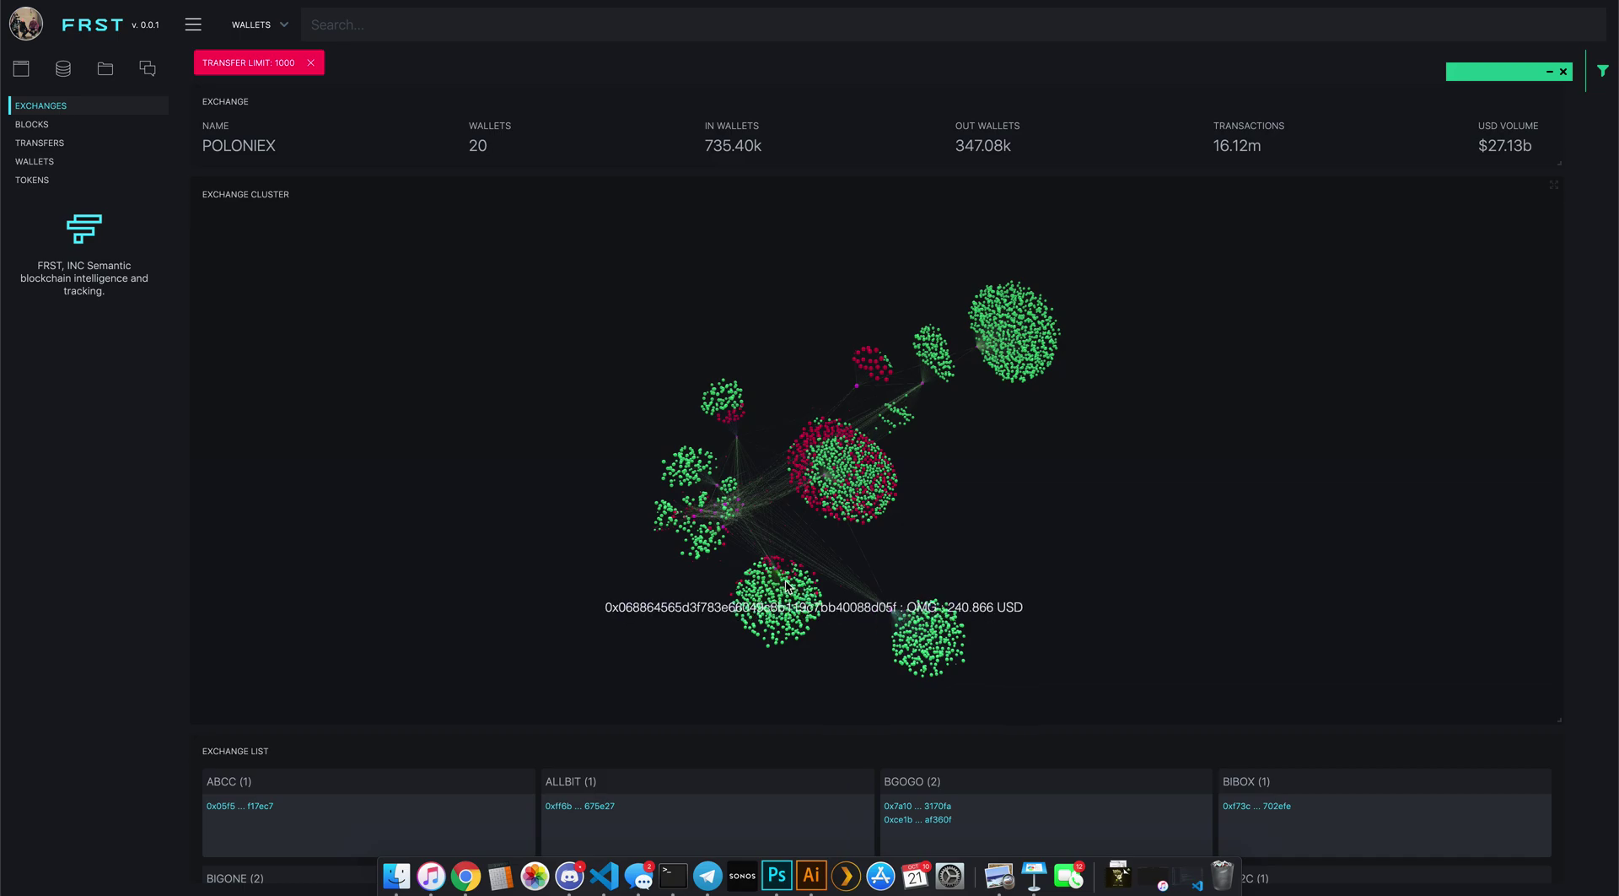
{"action": "mouse_move", "coordinate": [717, 538]}
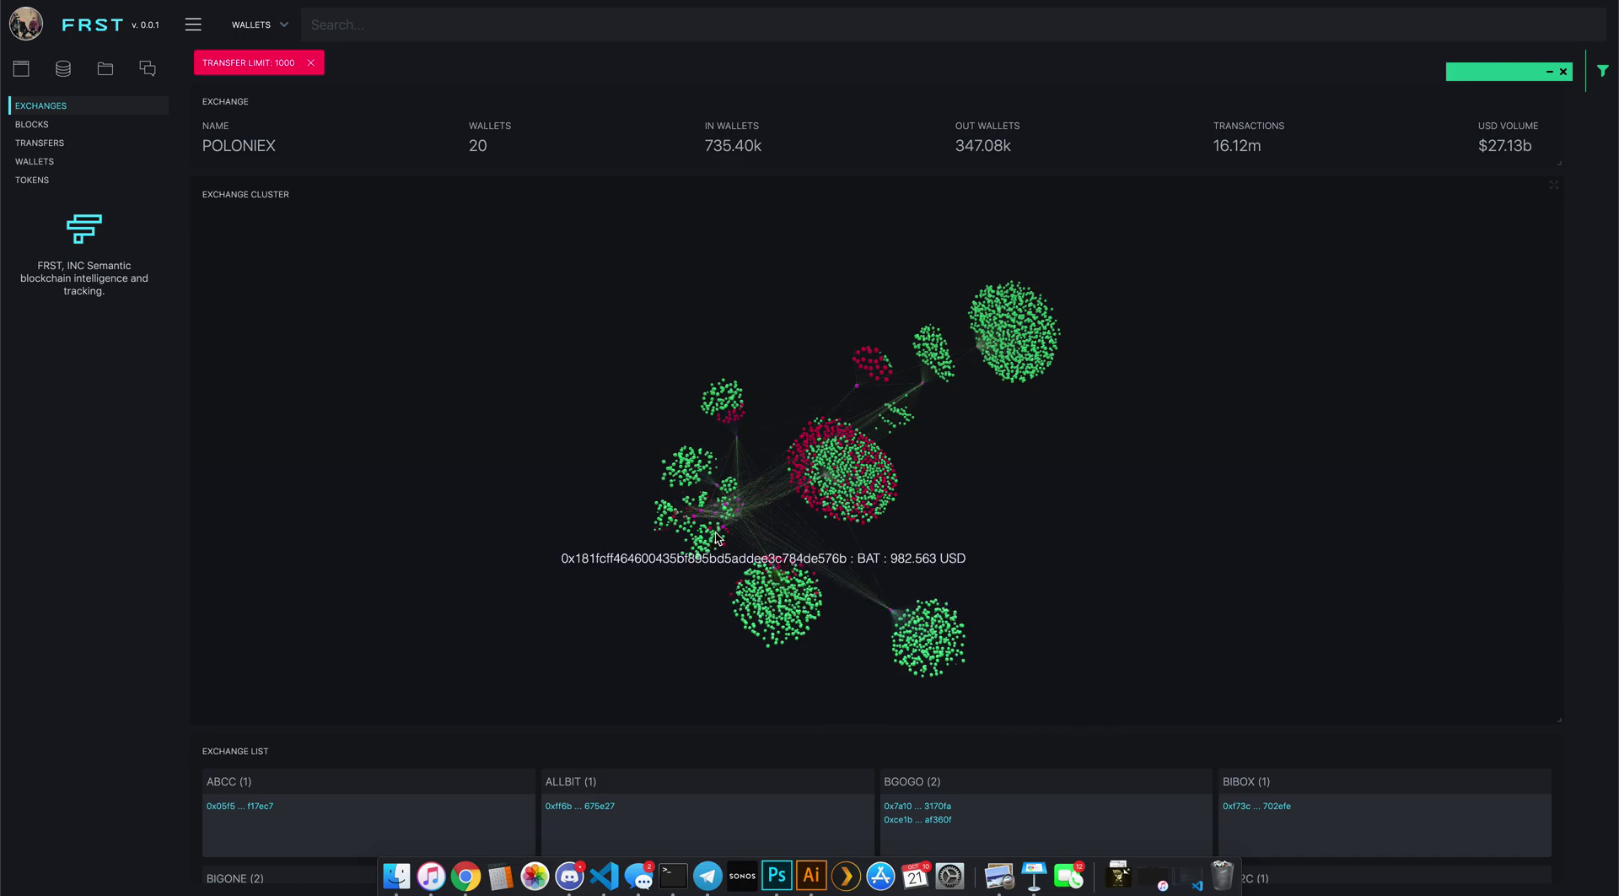
{"action": "mouse_move", "coordinate": [724, 510]}
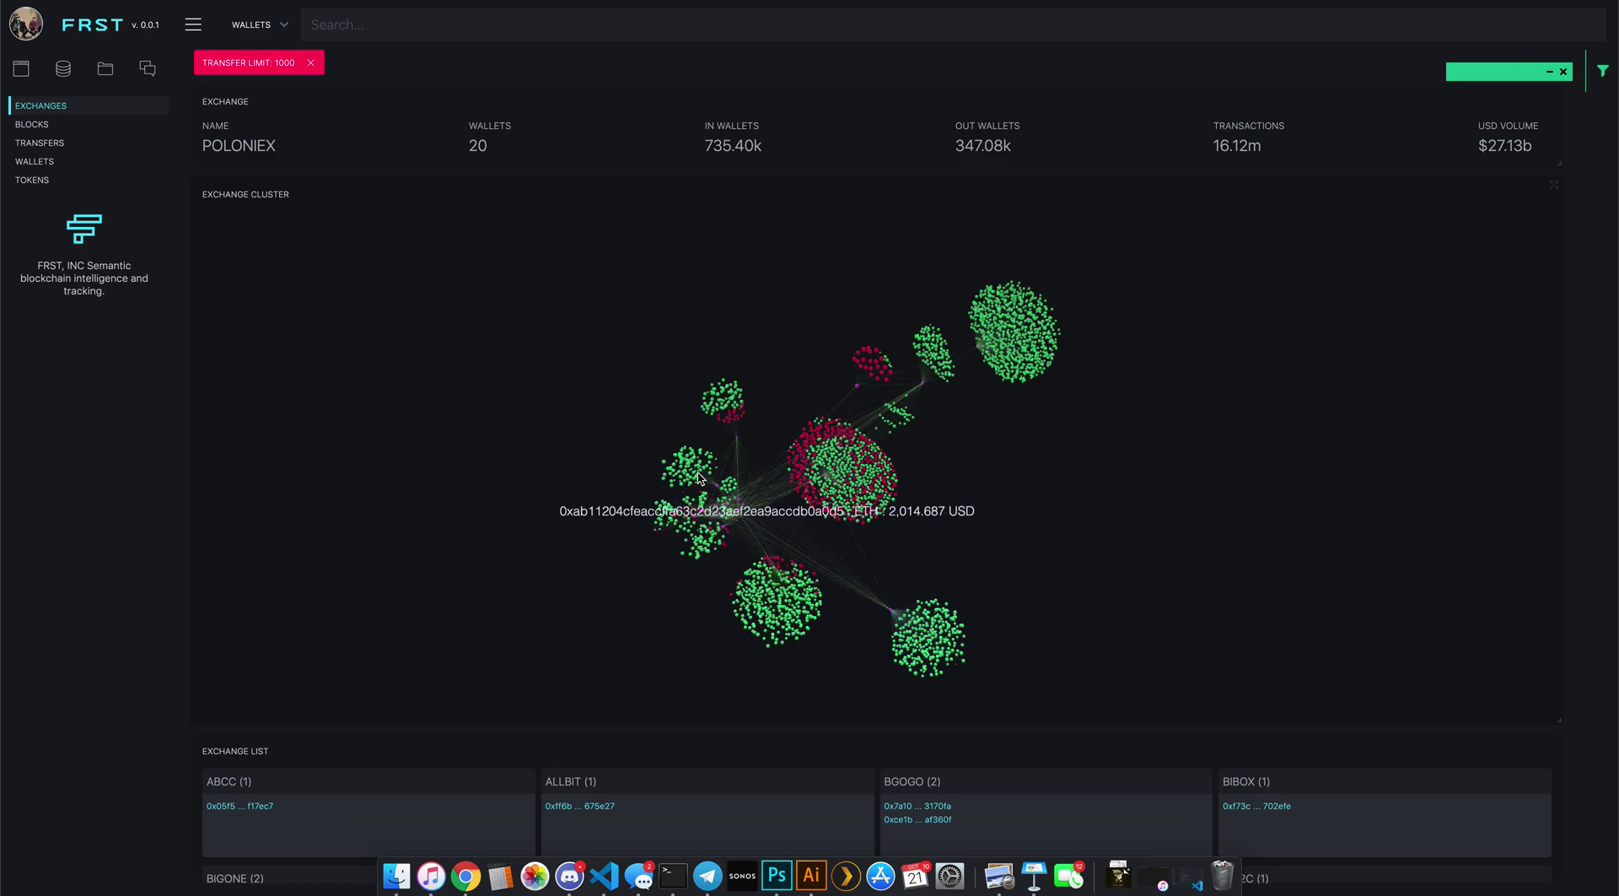
{"action": "mouse_move", "coordinate": [694, 474]}
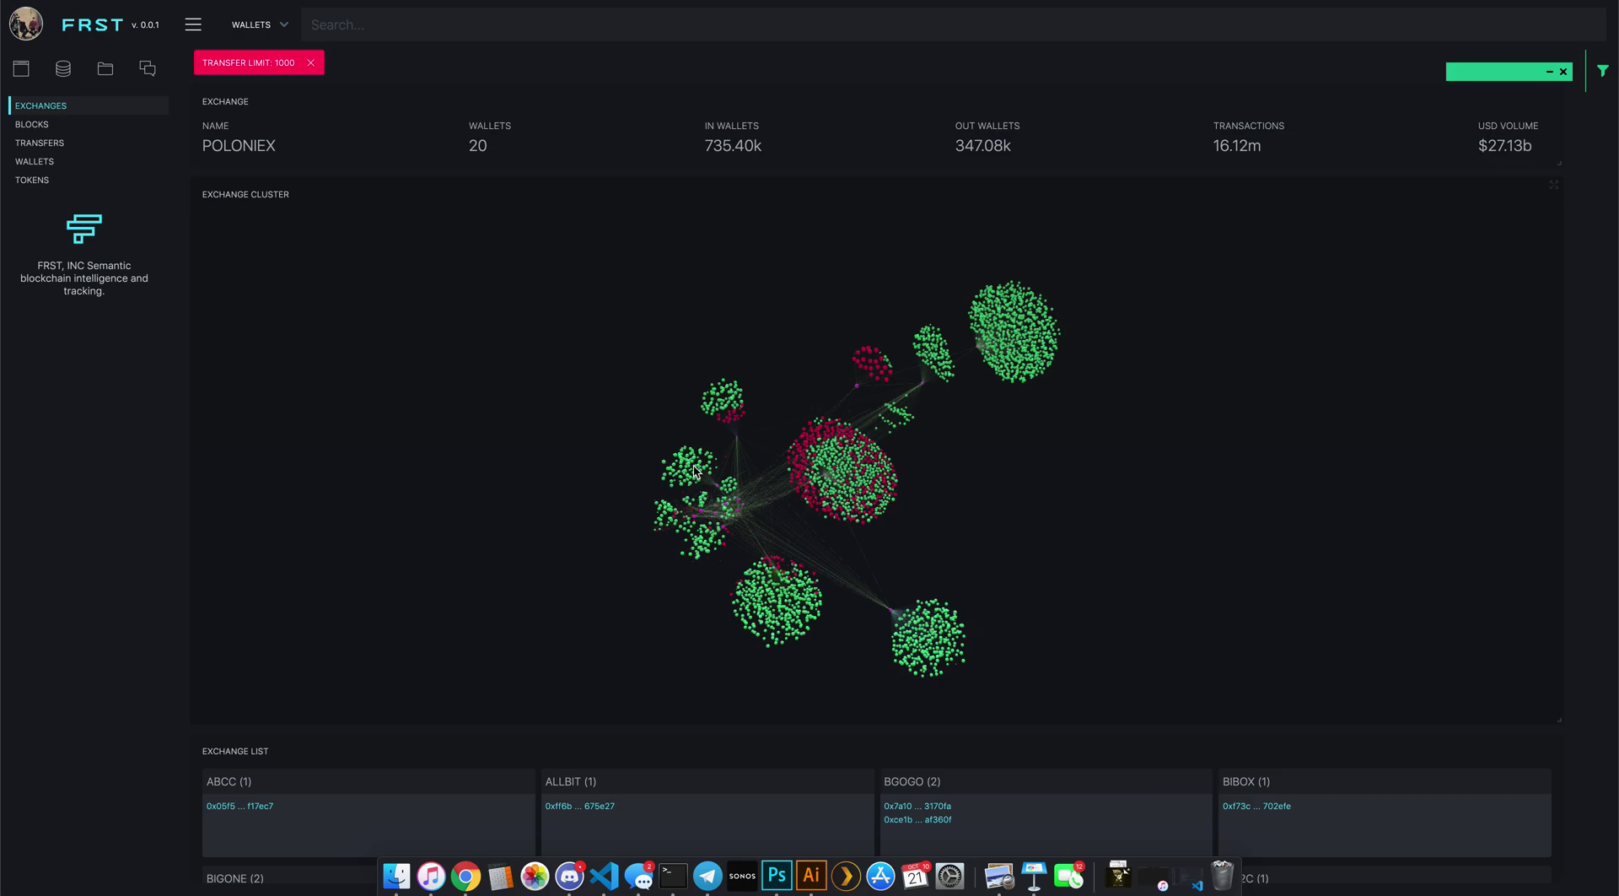
{"action": "mouse_move", "coordinate": [721, 408]}
{"action": "left_click_drag", "start_coordinate": [1178, 486], "coordinate": [438, 517]}
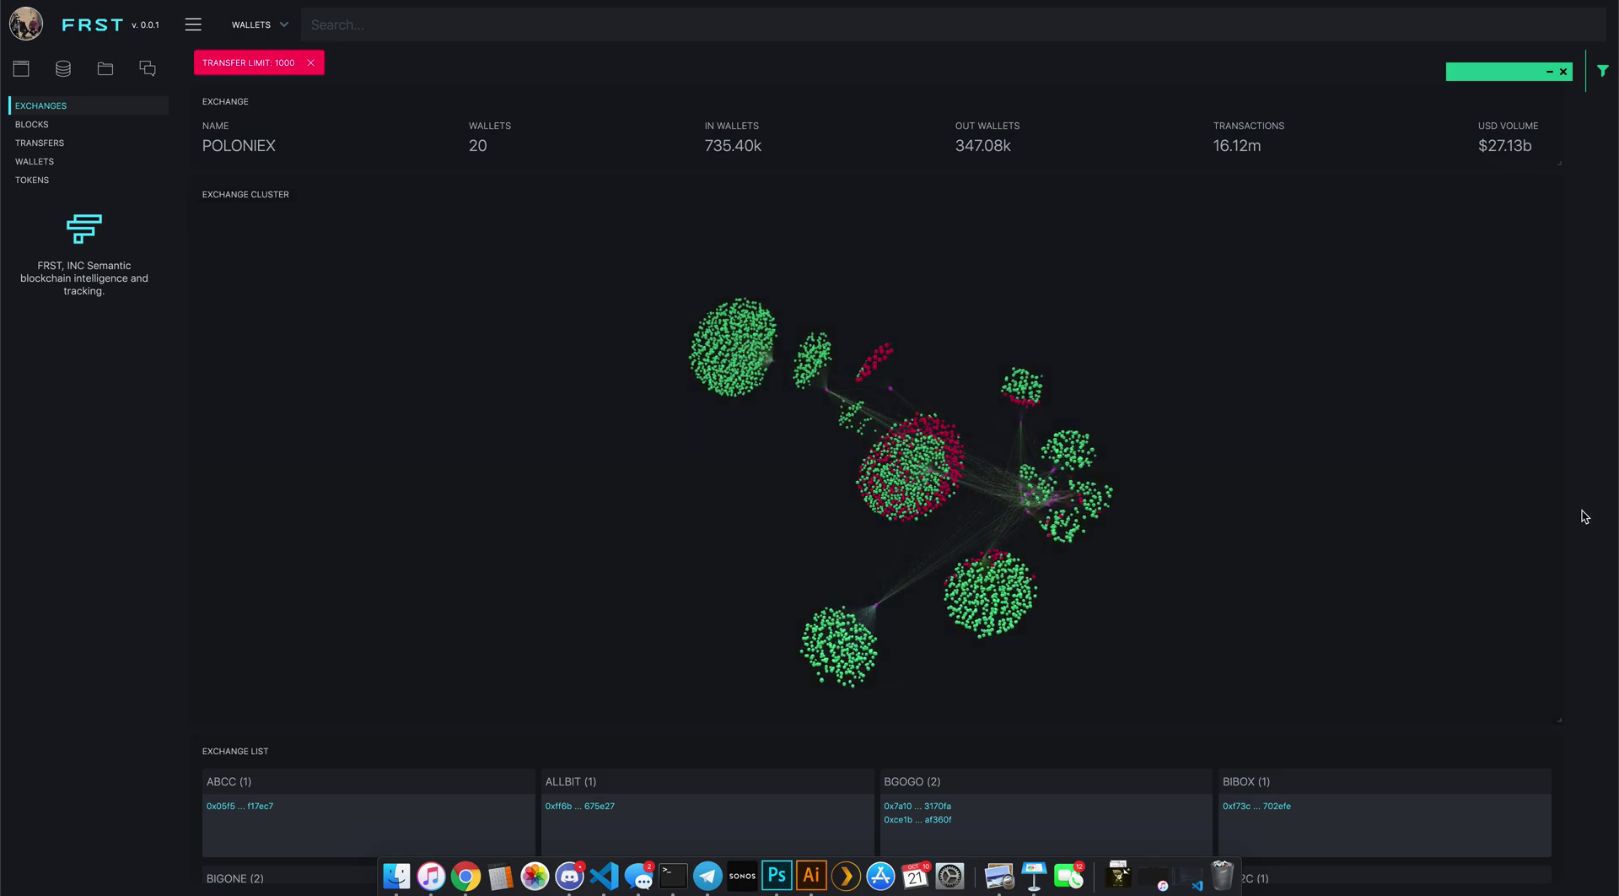
{"action": "scroll", "coordinate": [1576, 517], "scroll_direction": "down", "scroll_amount": 8}
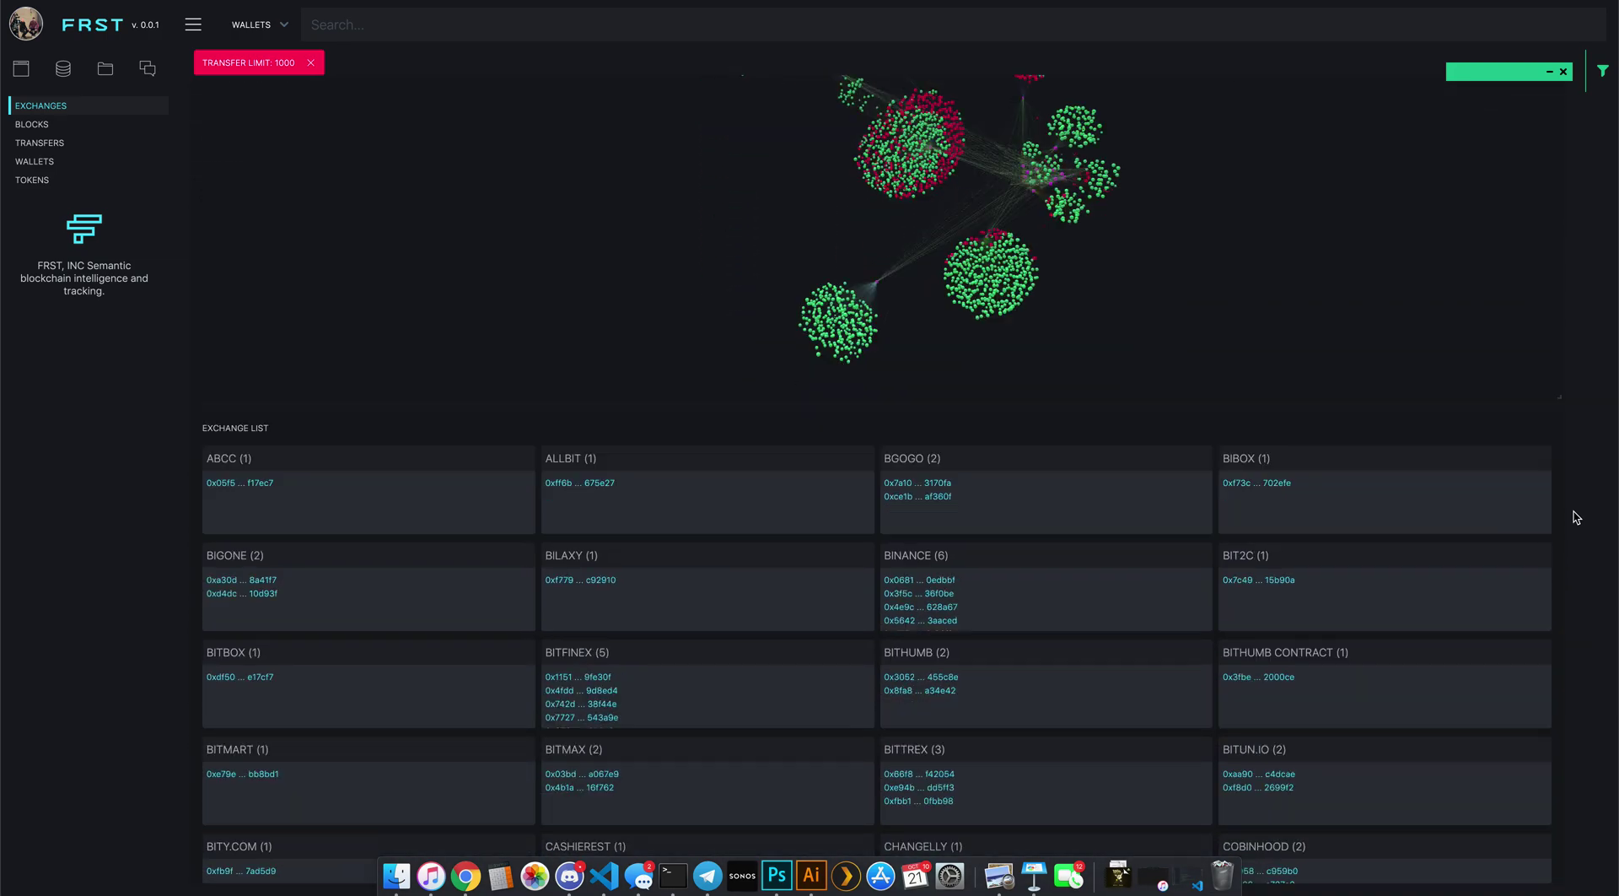
{"action": "scroll", "coordinate": [1576, 517], "scroll_direction": "down", "scroll_amount": 5}
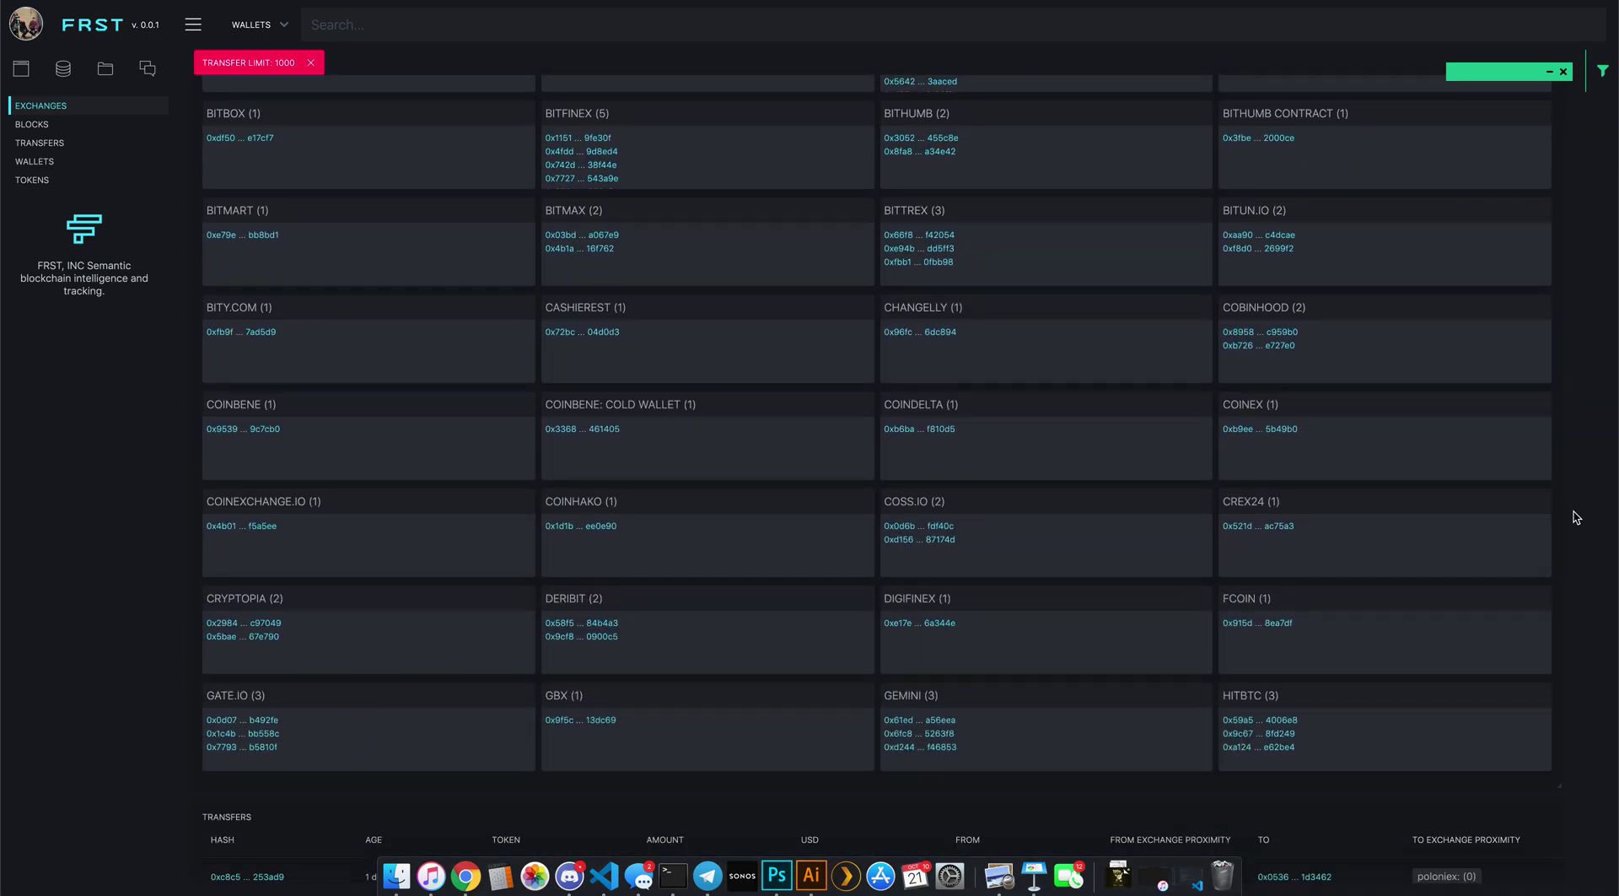
{"action": "scroll", "coordinate": [697, 508], "scroll_direction": "up", "scroll_amount": 1}
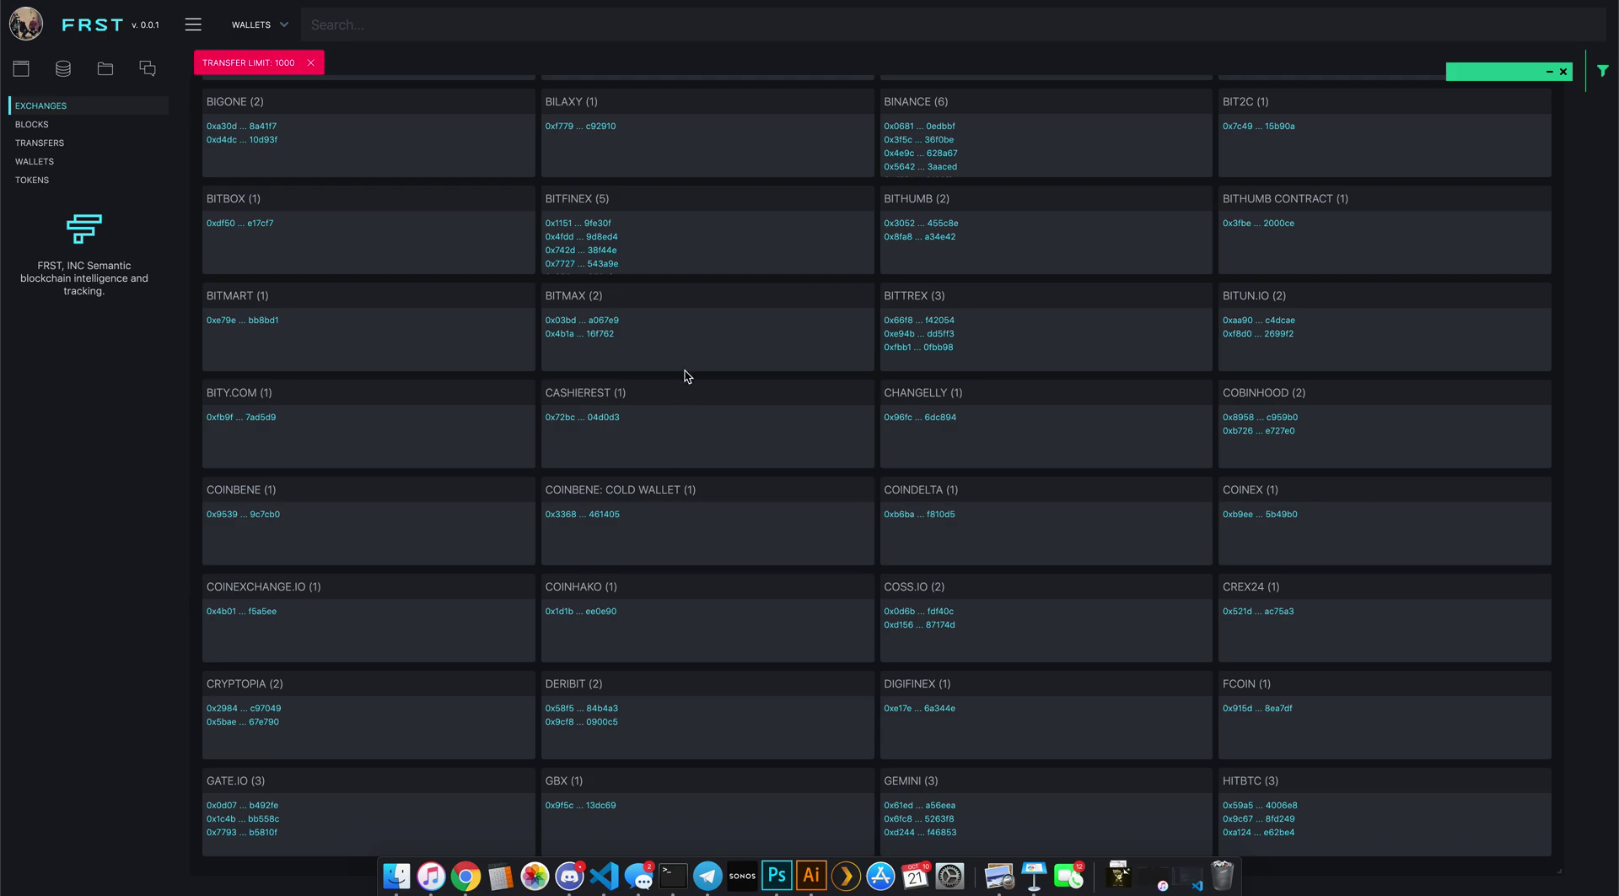
{"action": "scroll", "coordinate": [634, 289], "scroll_direction": "down", "scroll_amount": 3}
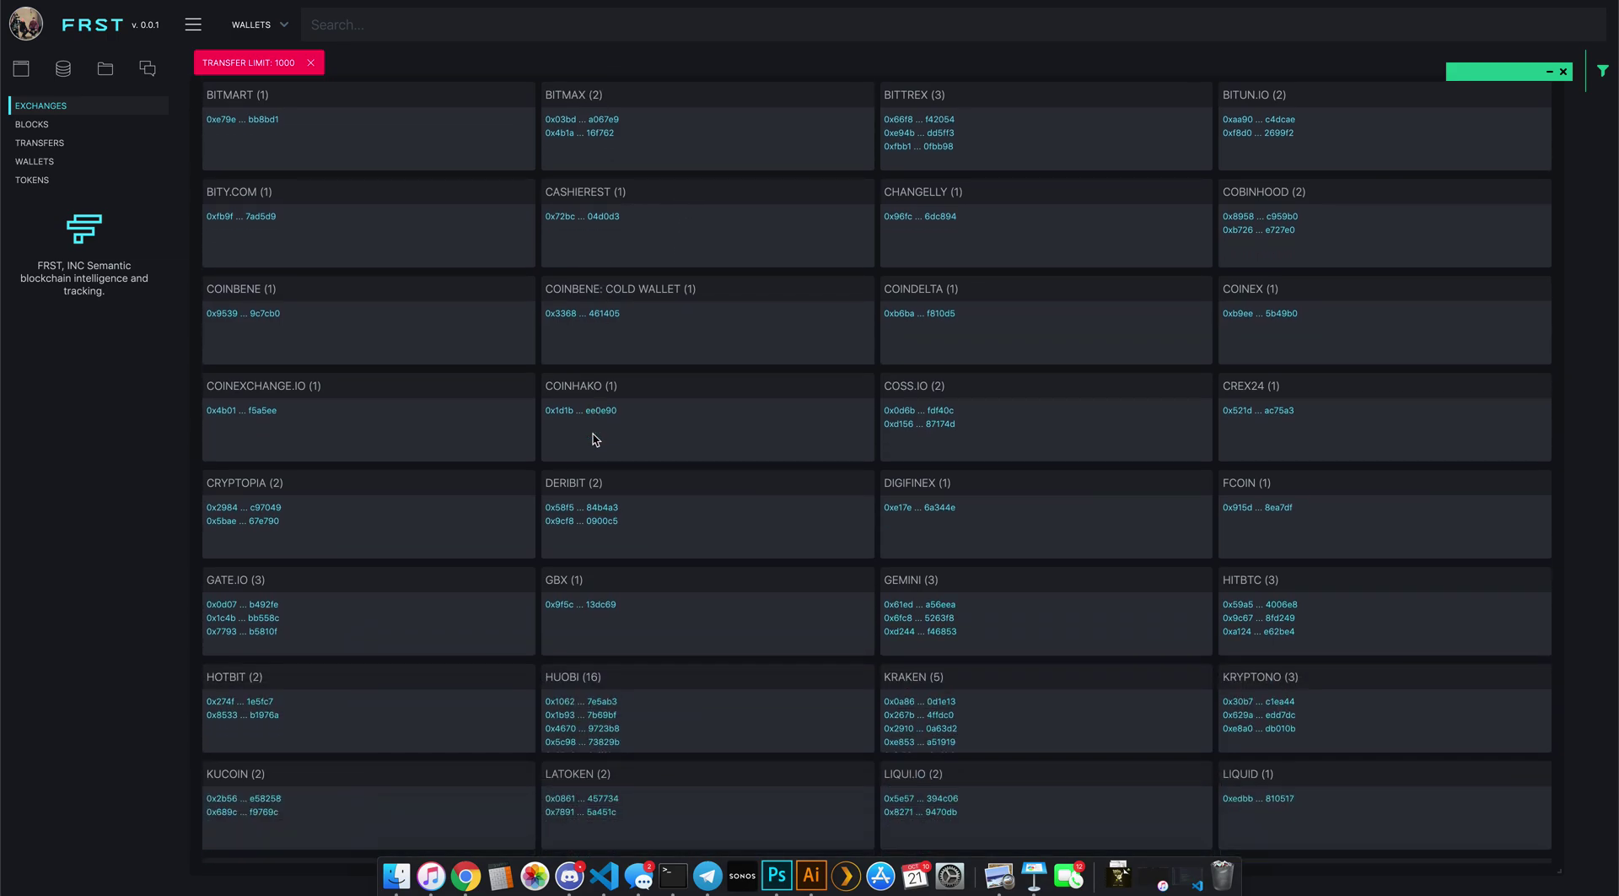
{"action": "scroll", "coordinate": [599, 456], "scroll_direction": "down", "scroll_amount": 2}
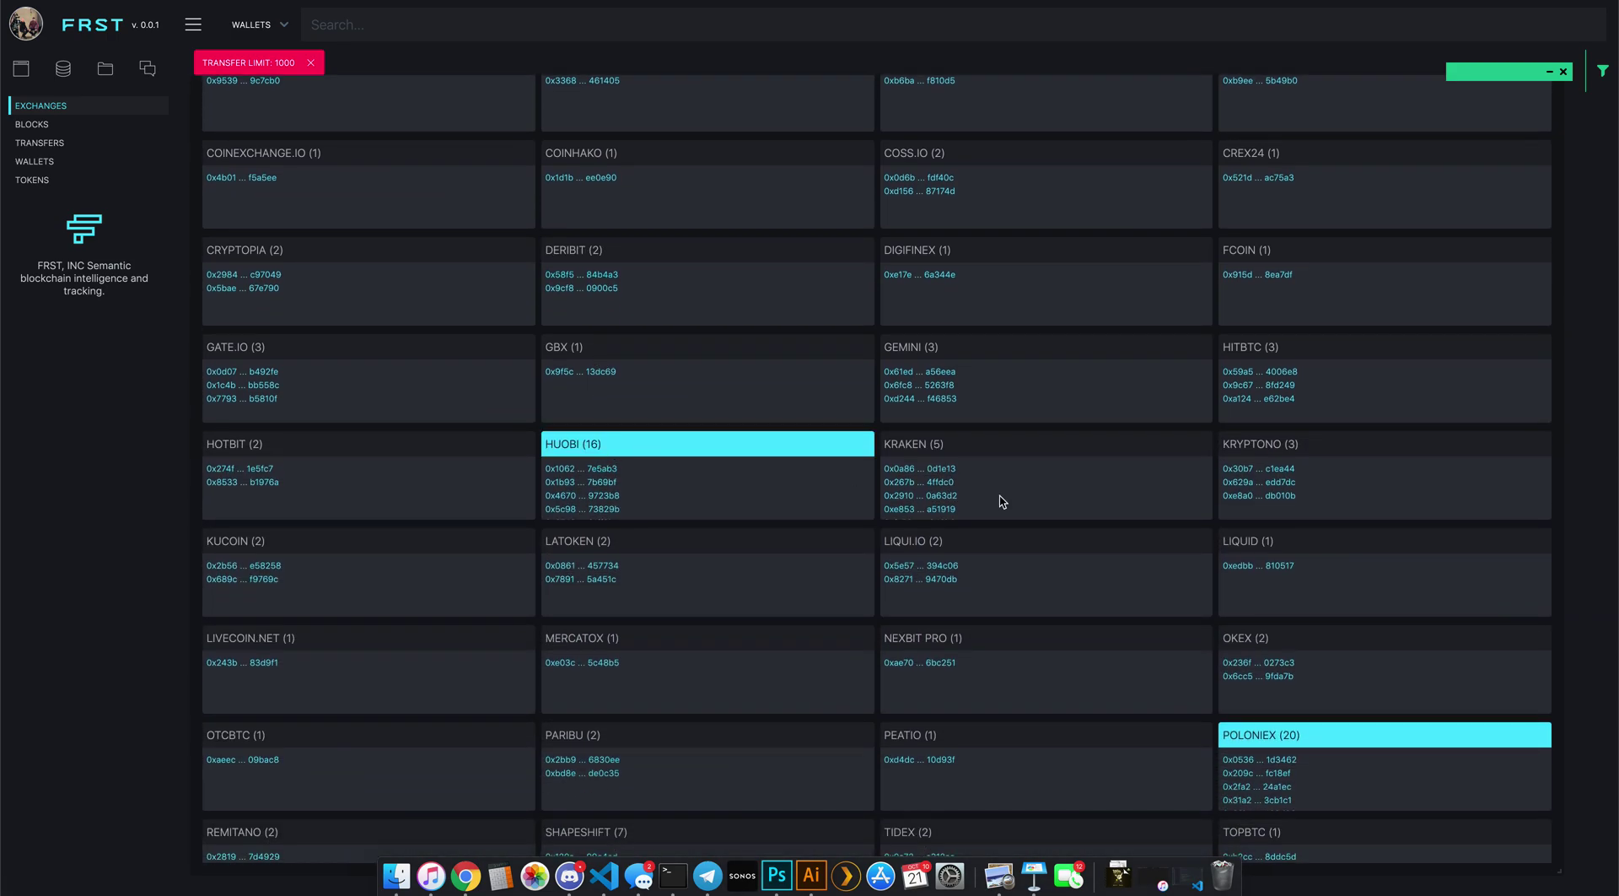
{"action": "scroll", "coordinate": [289, 251], "scroll_direction": "up", "scroll_amount": 5}
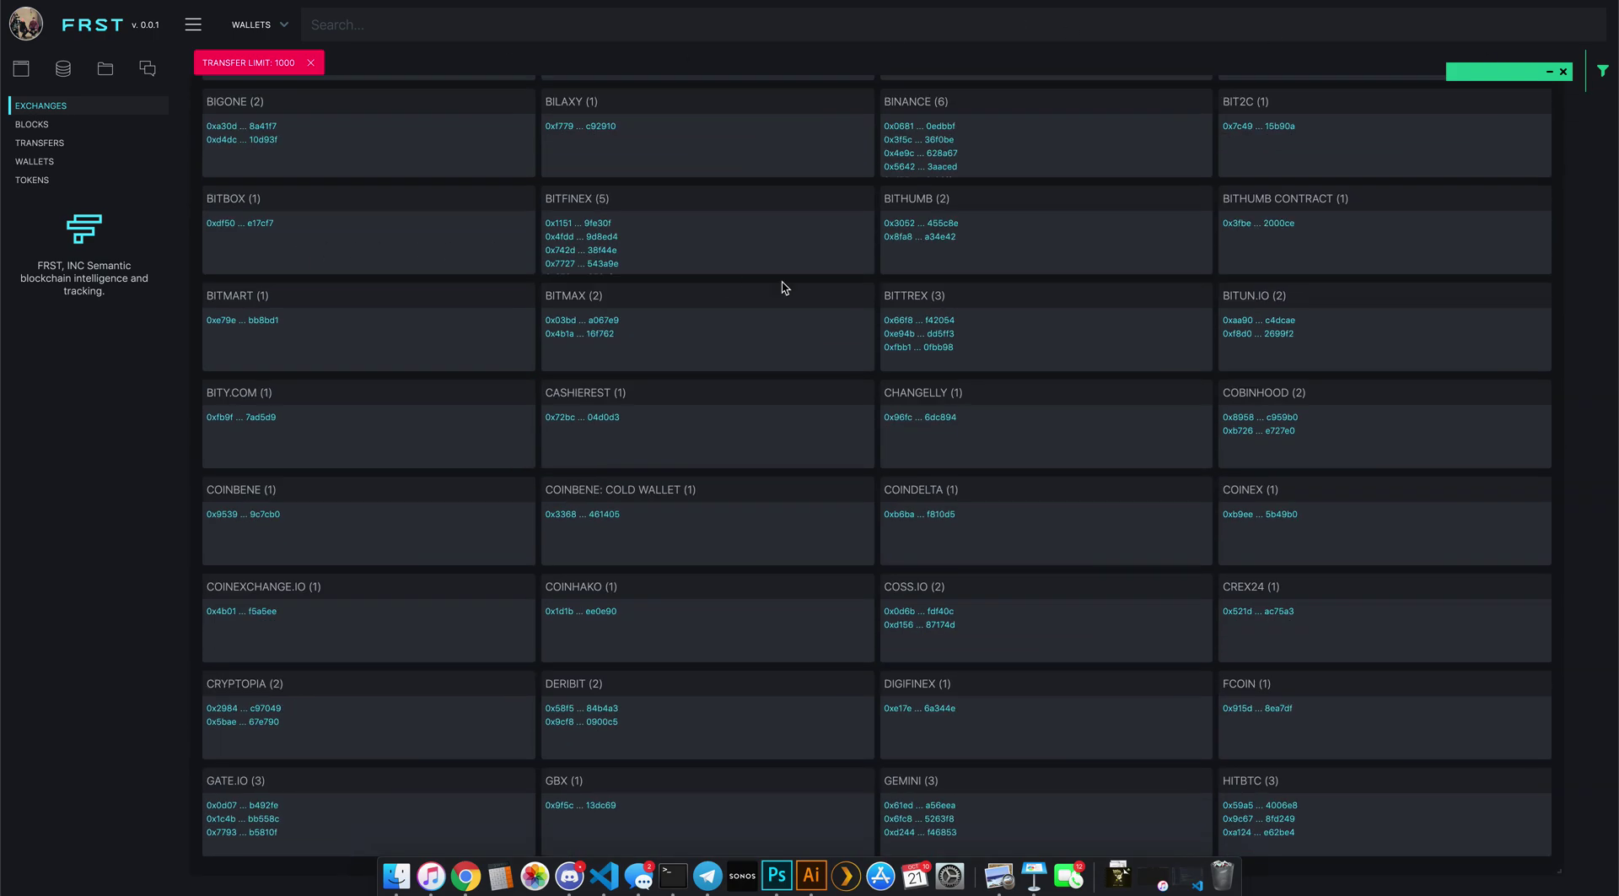
{"action": "scroll", "coordinate": [801, 287], "scroll_direction": "up", "scroll_amount": 9}
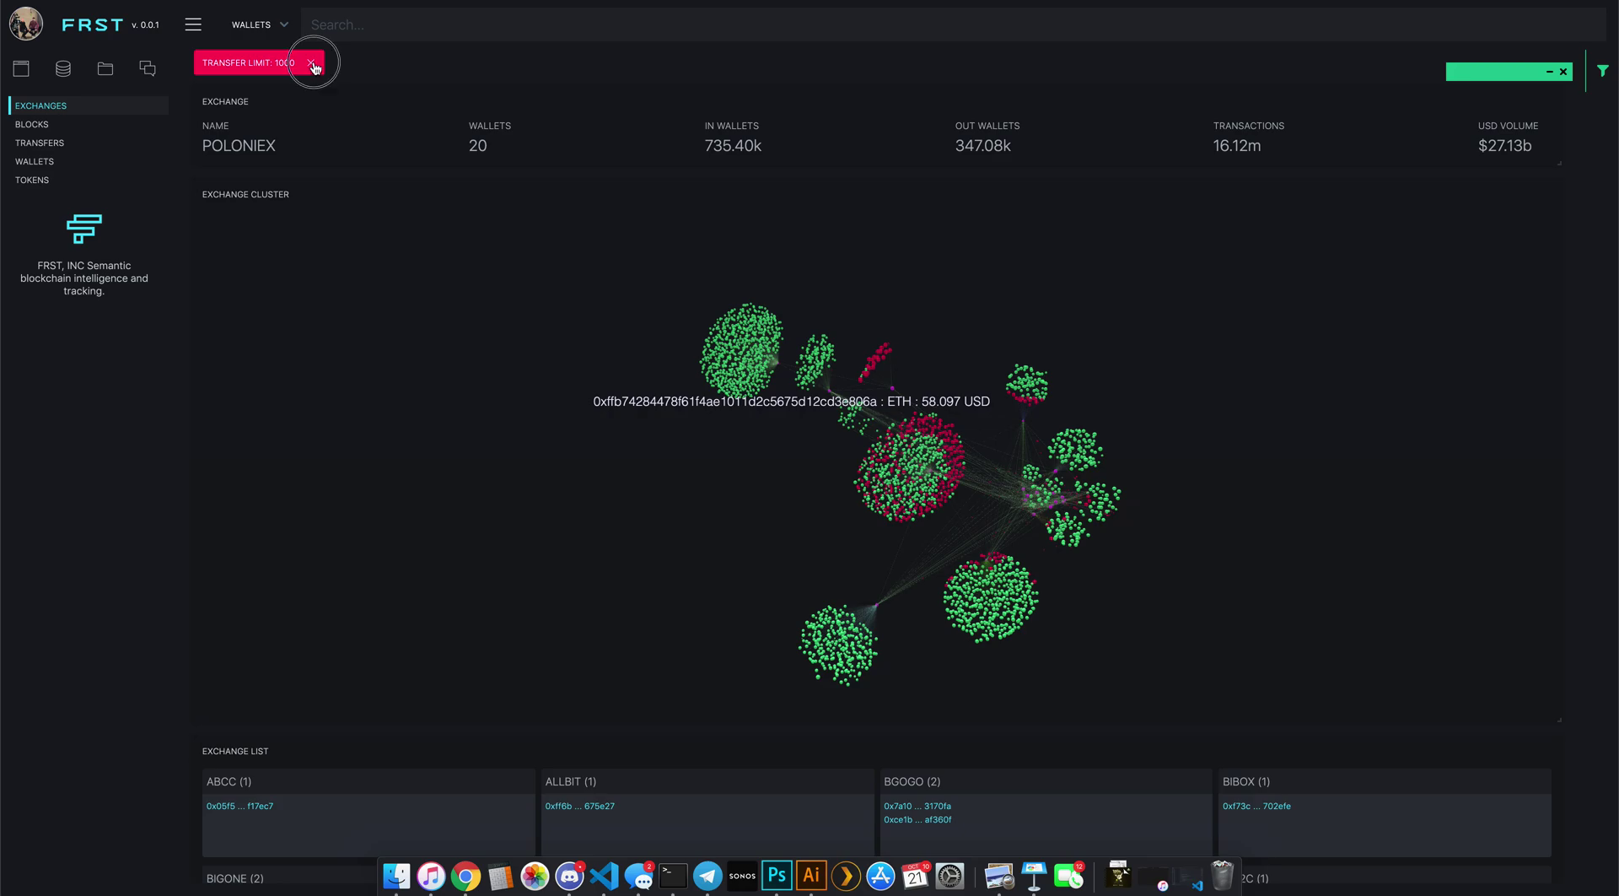
{"action": "left_click", "coordinate": [311, 63]}
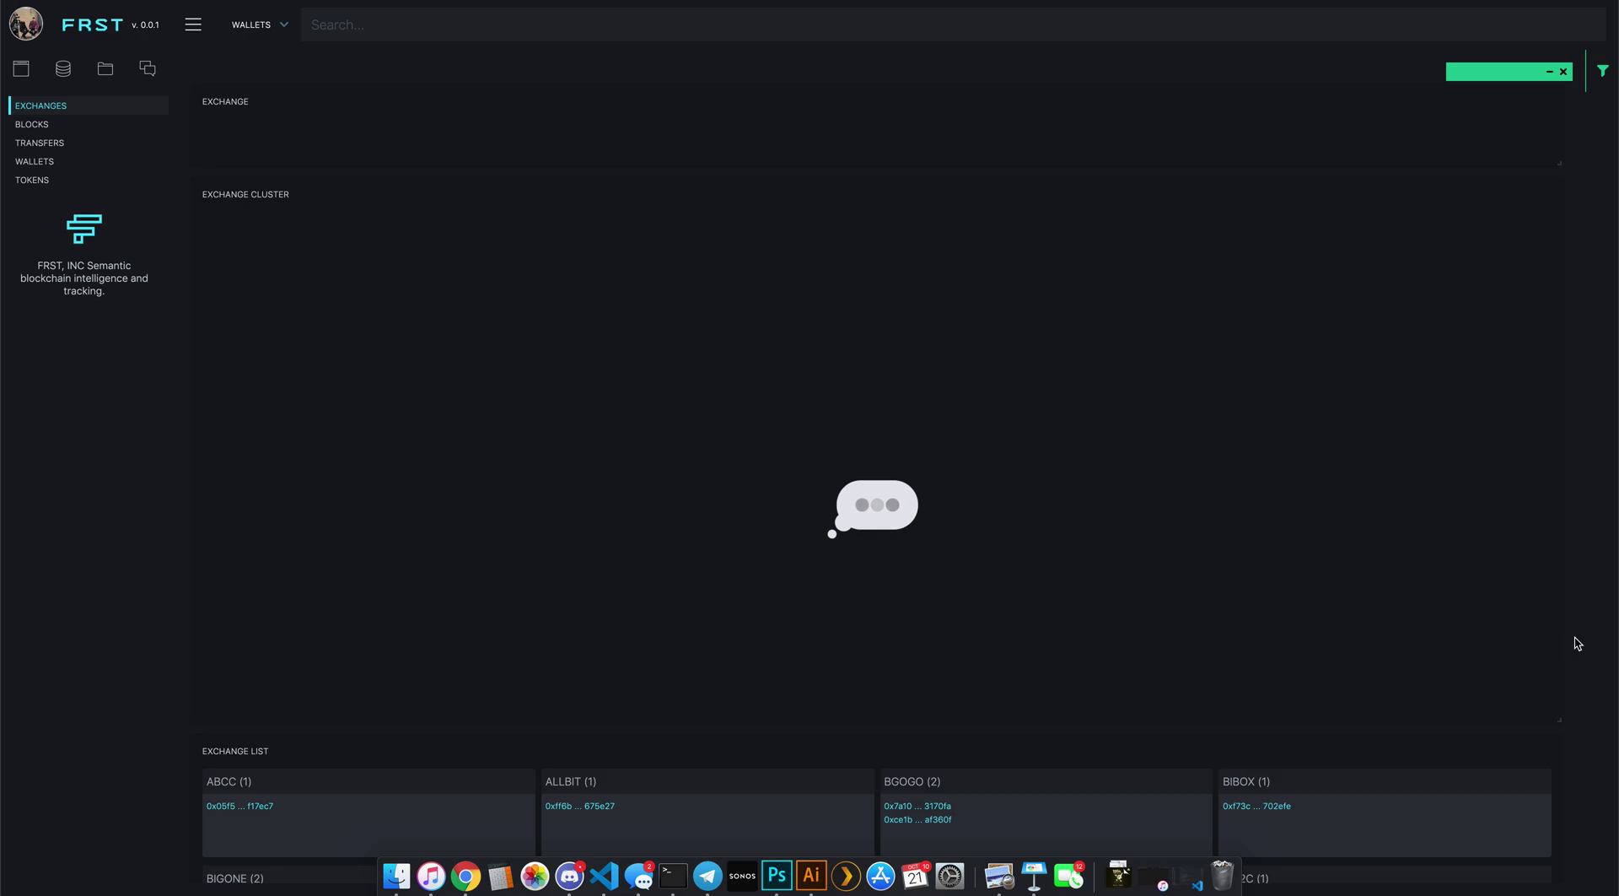
Scroll up and down through the Exchange List to locate the BINANCE card
{"action": "scroll", "coordinate": [1578, 643], "scroll_direction": "down", "scroll_amount": 5}
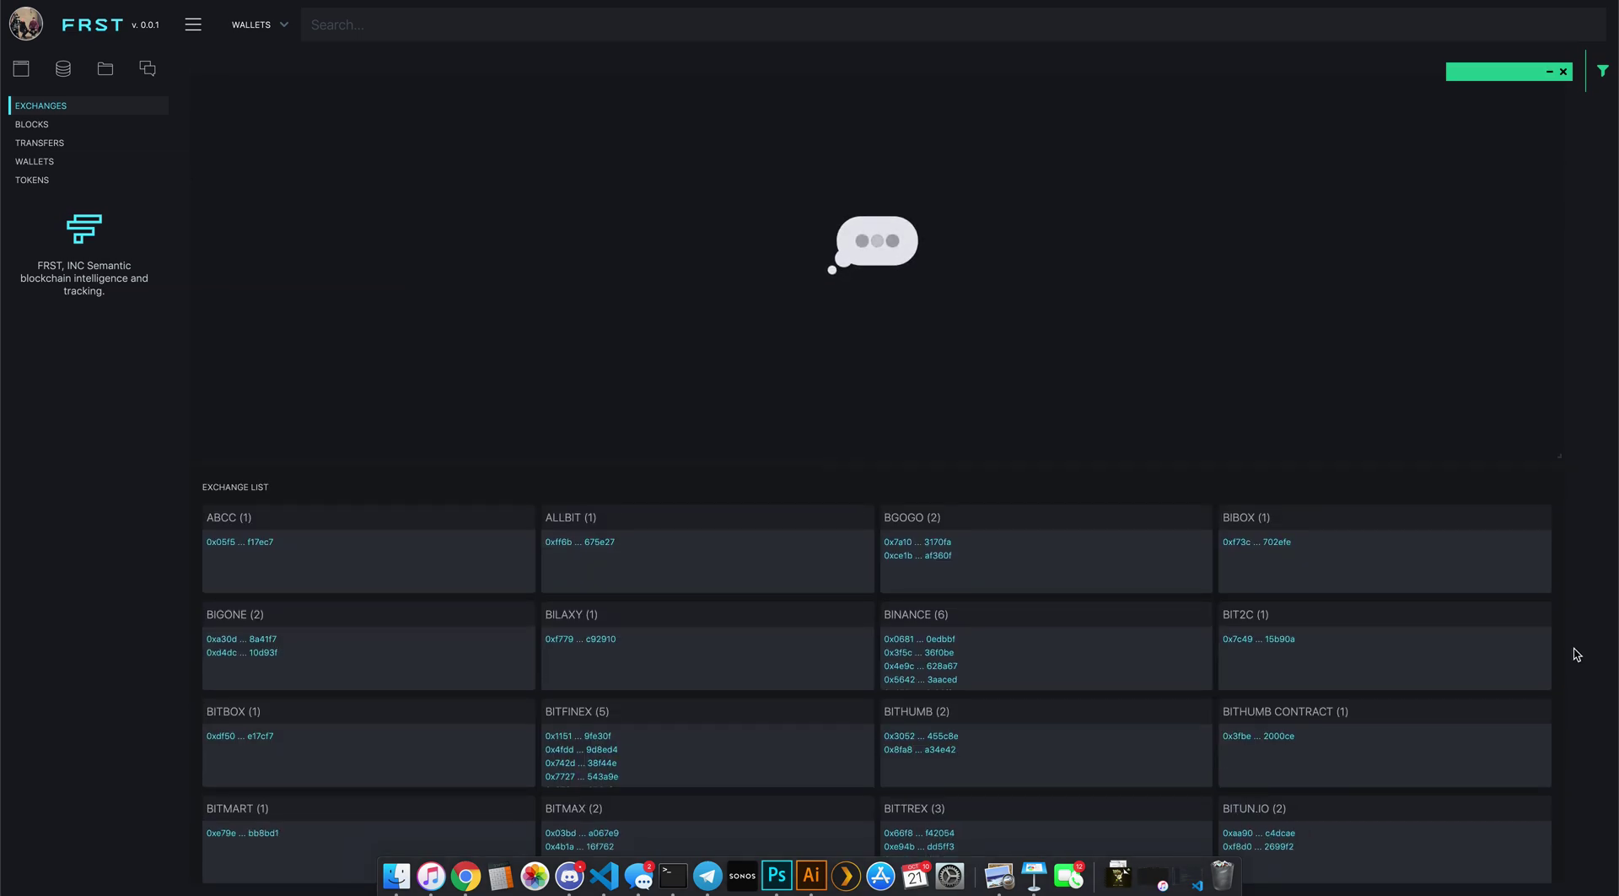
{"action": "scroll", "coordinate": [1575, 655], "scroll_direction": "down", "scroll_amount": 10}
{"action": "scroll", "coordinate": [1110, 704], "scroll_direction": "up", "scroll_amount": 4}
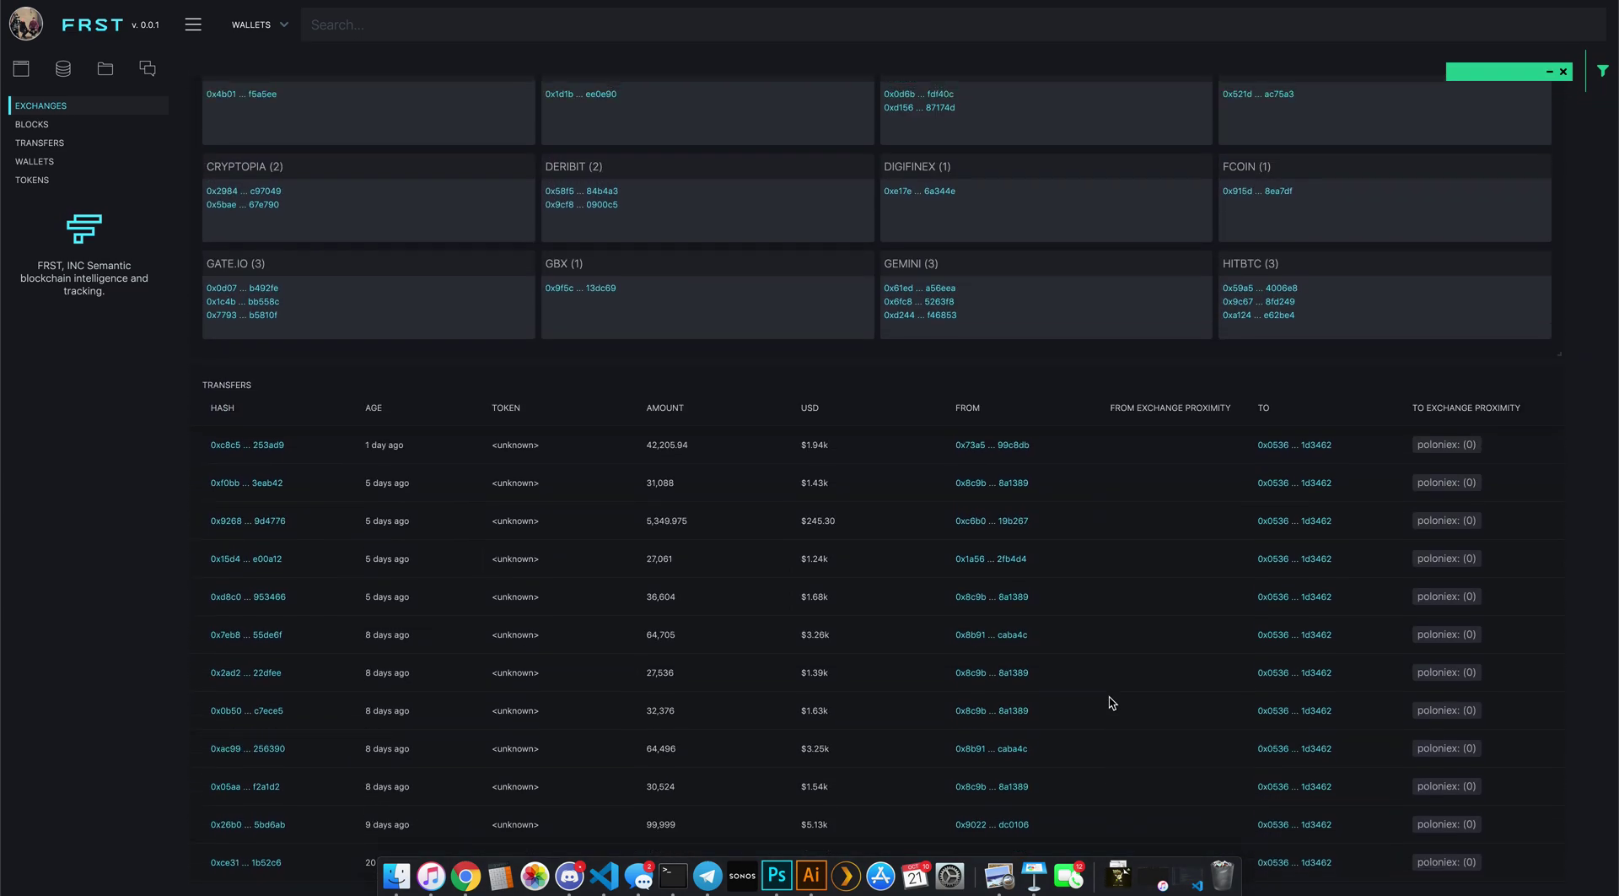
{"action": "scroll", "coordinate": [1110, 704], "scroll_direction": "up", "scroll_amount": 20}
{"action": "scroll", "coordinate": [1569, 550], "scroll_direction": "down", "scroll_amount": 7}
{"action": "scroll", "coordinate": [1572, 549], "scroll_direction": "down", "scroll_amount": 5}
{"action": "scroll", "coordinate": [978, 312], "scroll_direction": "up", "scroll_amount": 4}
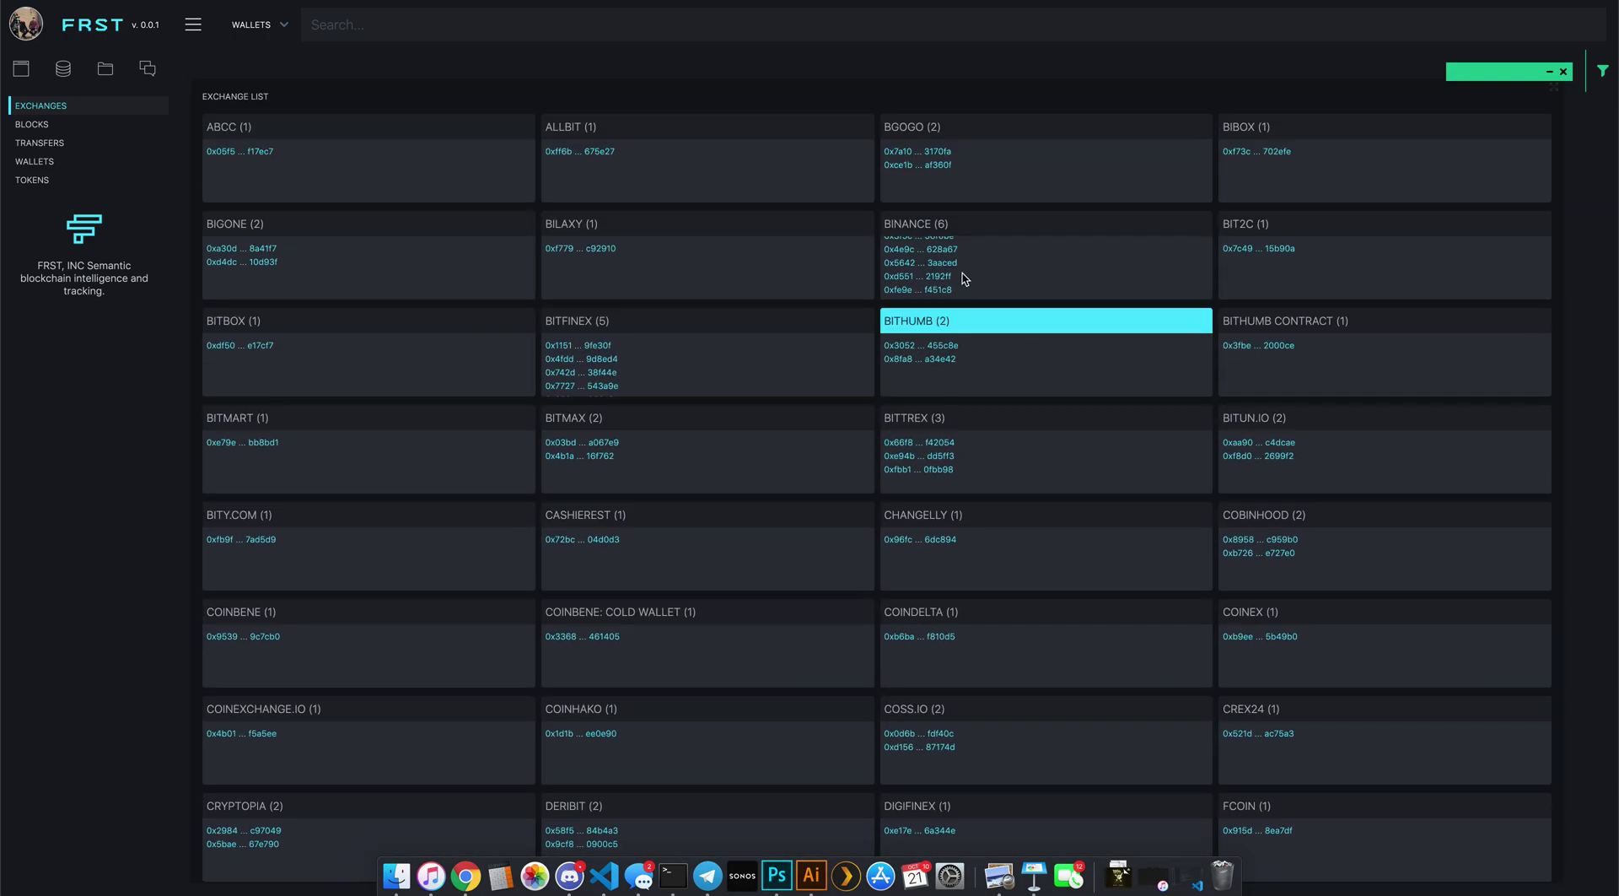
{"action": "scroll", "coordinate": [968, 236], "scroll_direction": "up", "scroll_amount": 2}
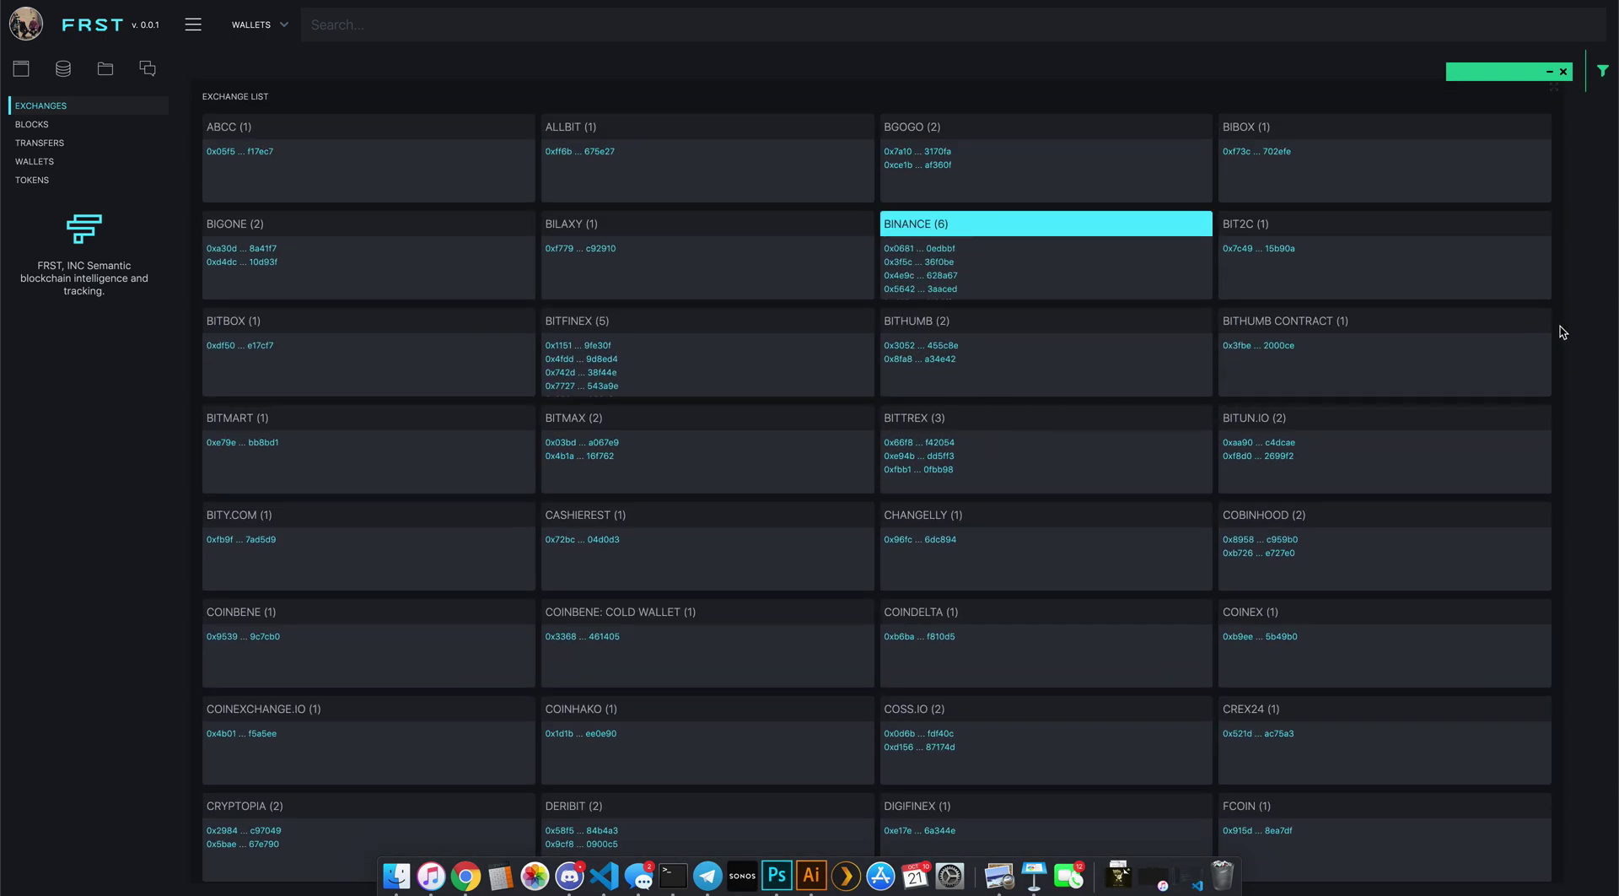
{"action": "scroll", "coordinate": [1563, 331], "scroll_direction": "up", "scroll_amount": 8}
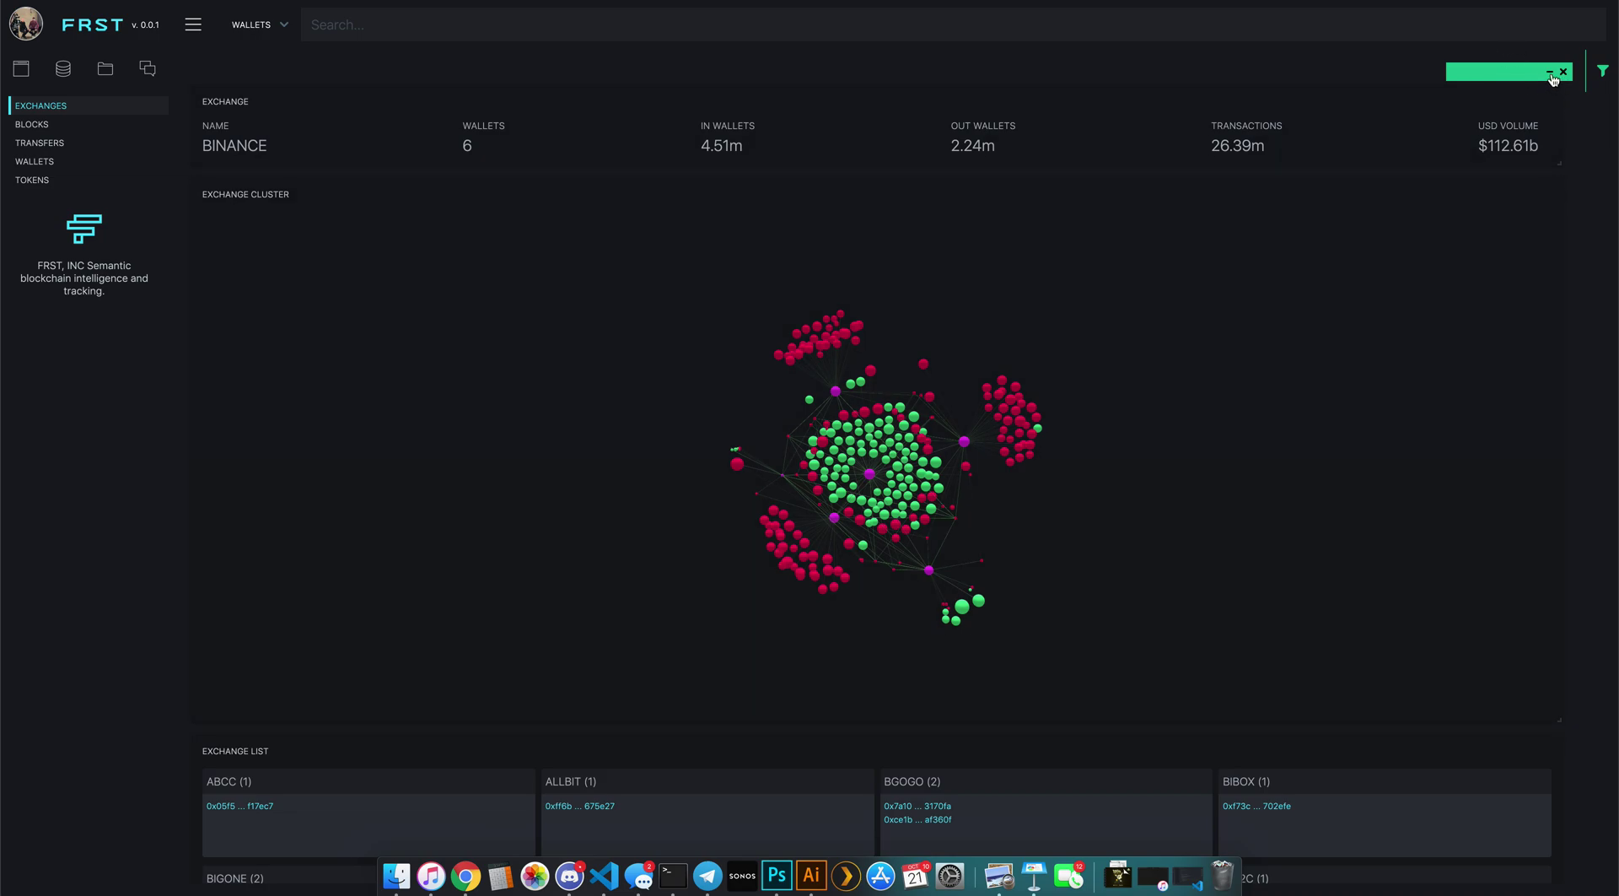
Set the minimum USD filter to 10000000 and scroll down to the resulting Transfers table
{"action": "left_click", "coordinate": [1552, 78]}
{"action": "left_click", "coordinate": [1461, 174]}
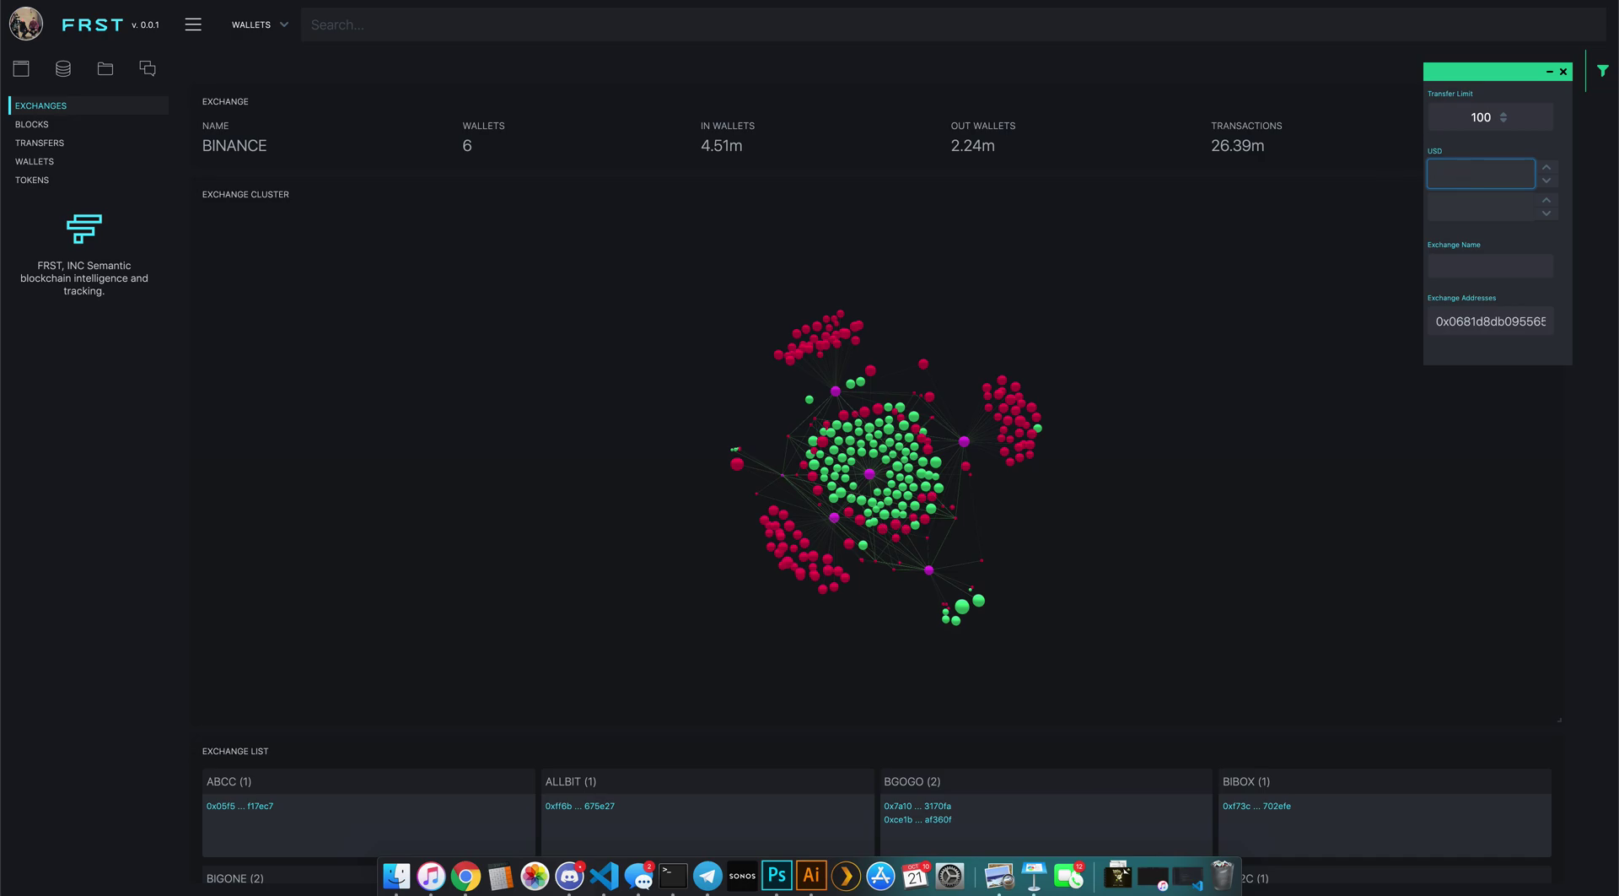
{"action": "type", "text": "10"}
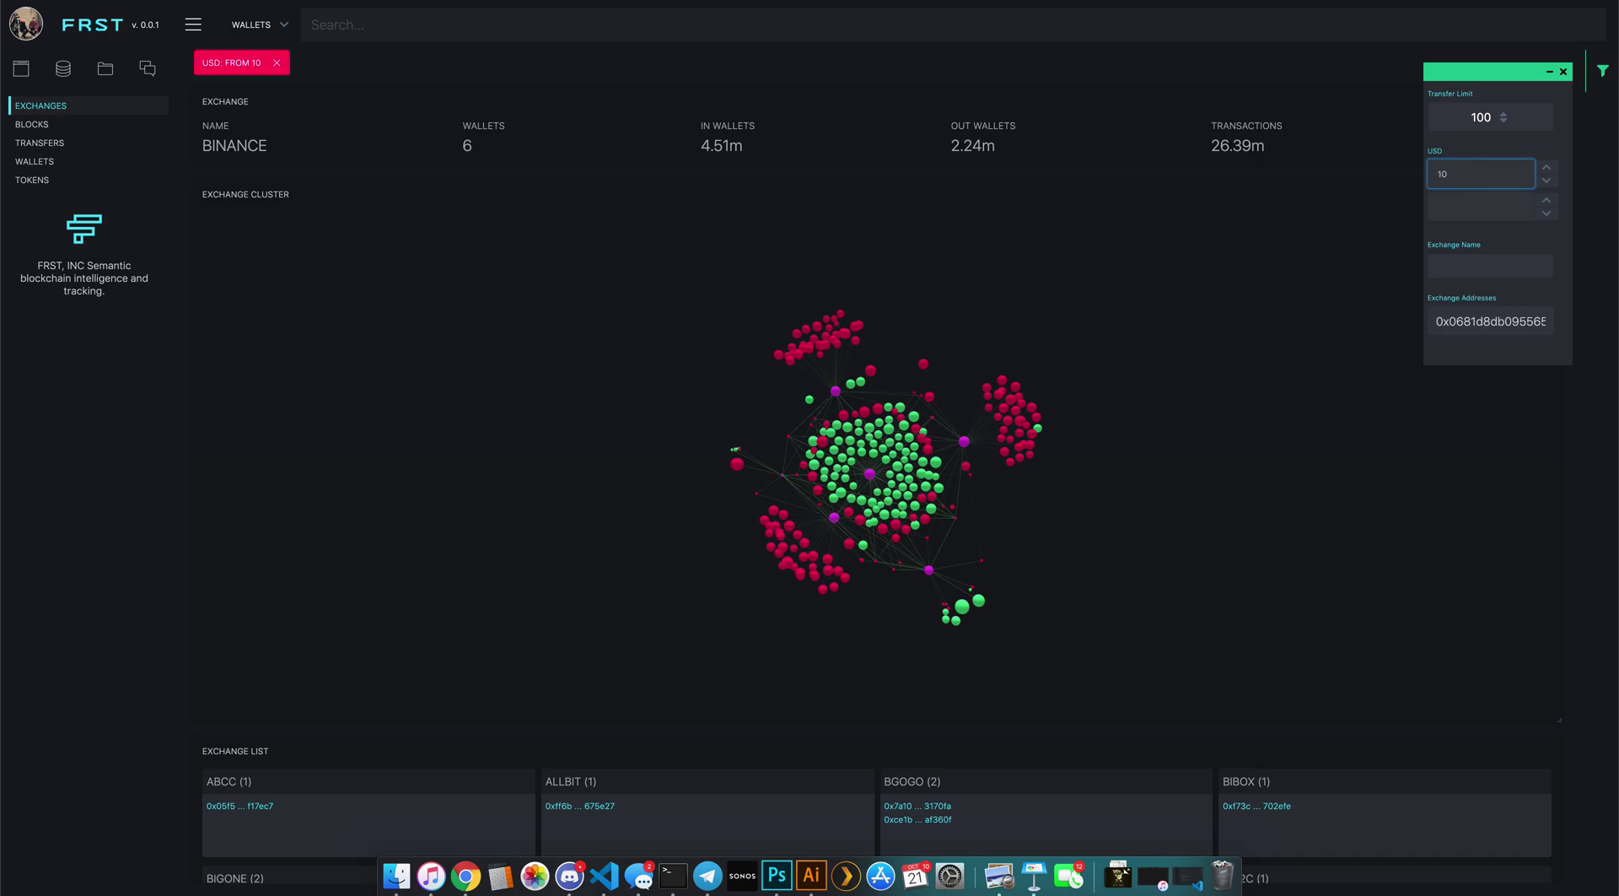
{"action": "type", "text": "000000"}
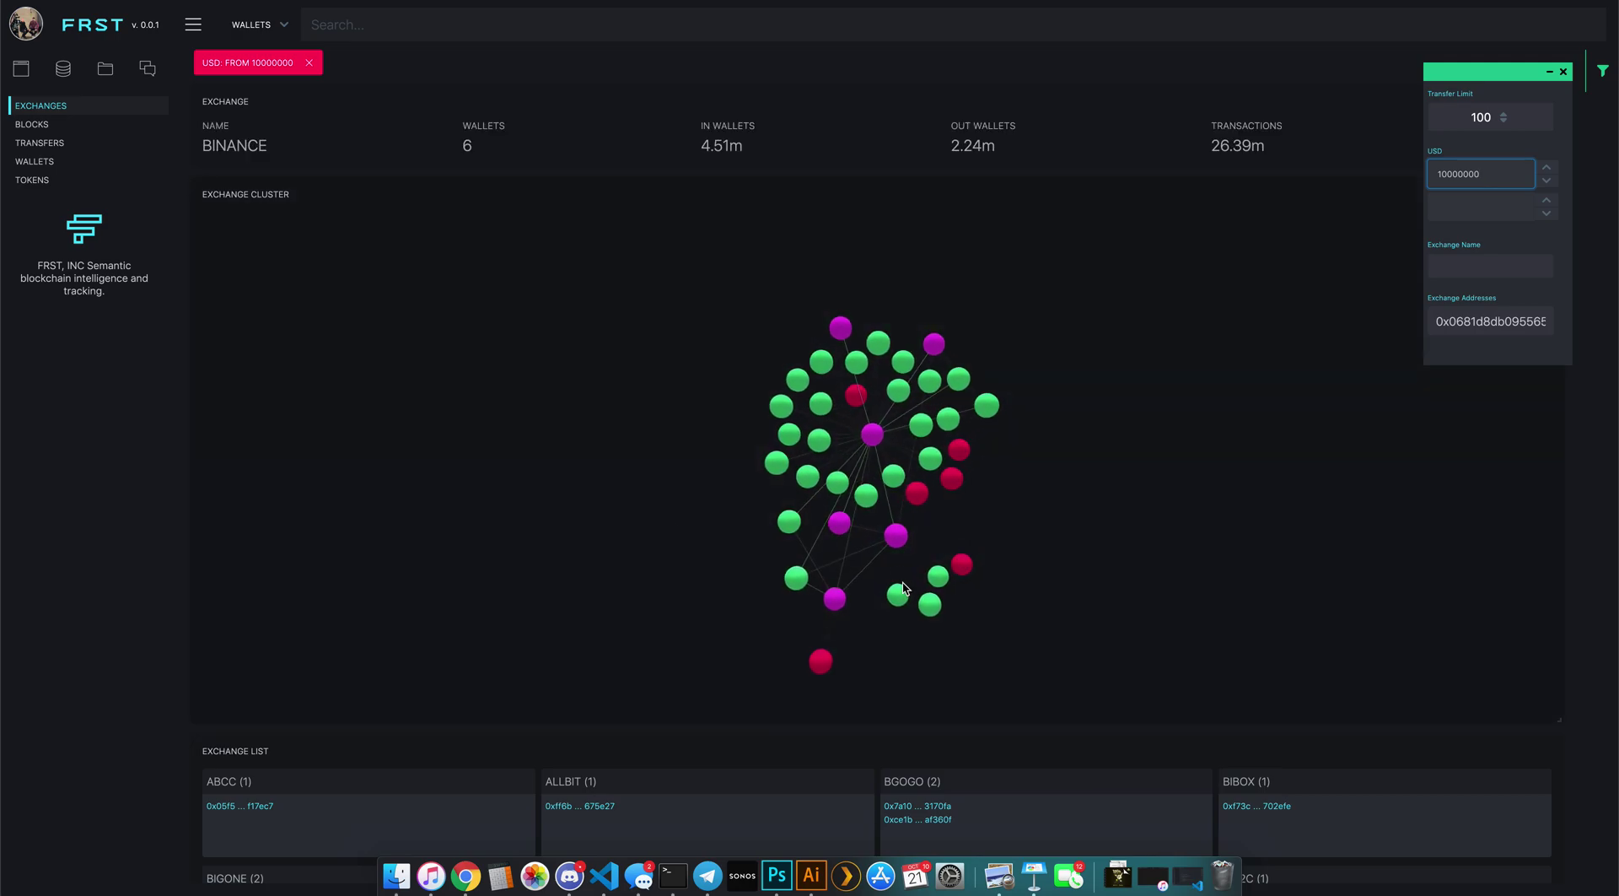
{"action": "left_click", "coordinate": [1552, 73]}
{"action": "scroll", "coordinate": [1590, 190], "scroll_direction": "down", "scroll_amount": 9}
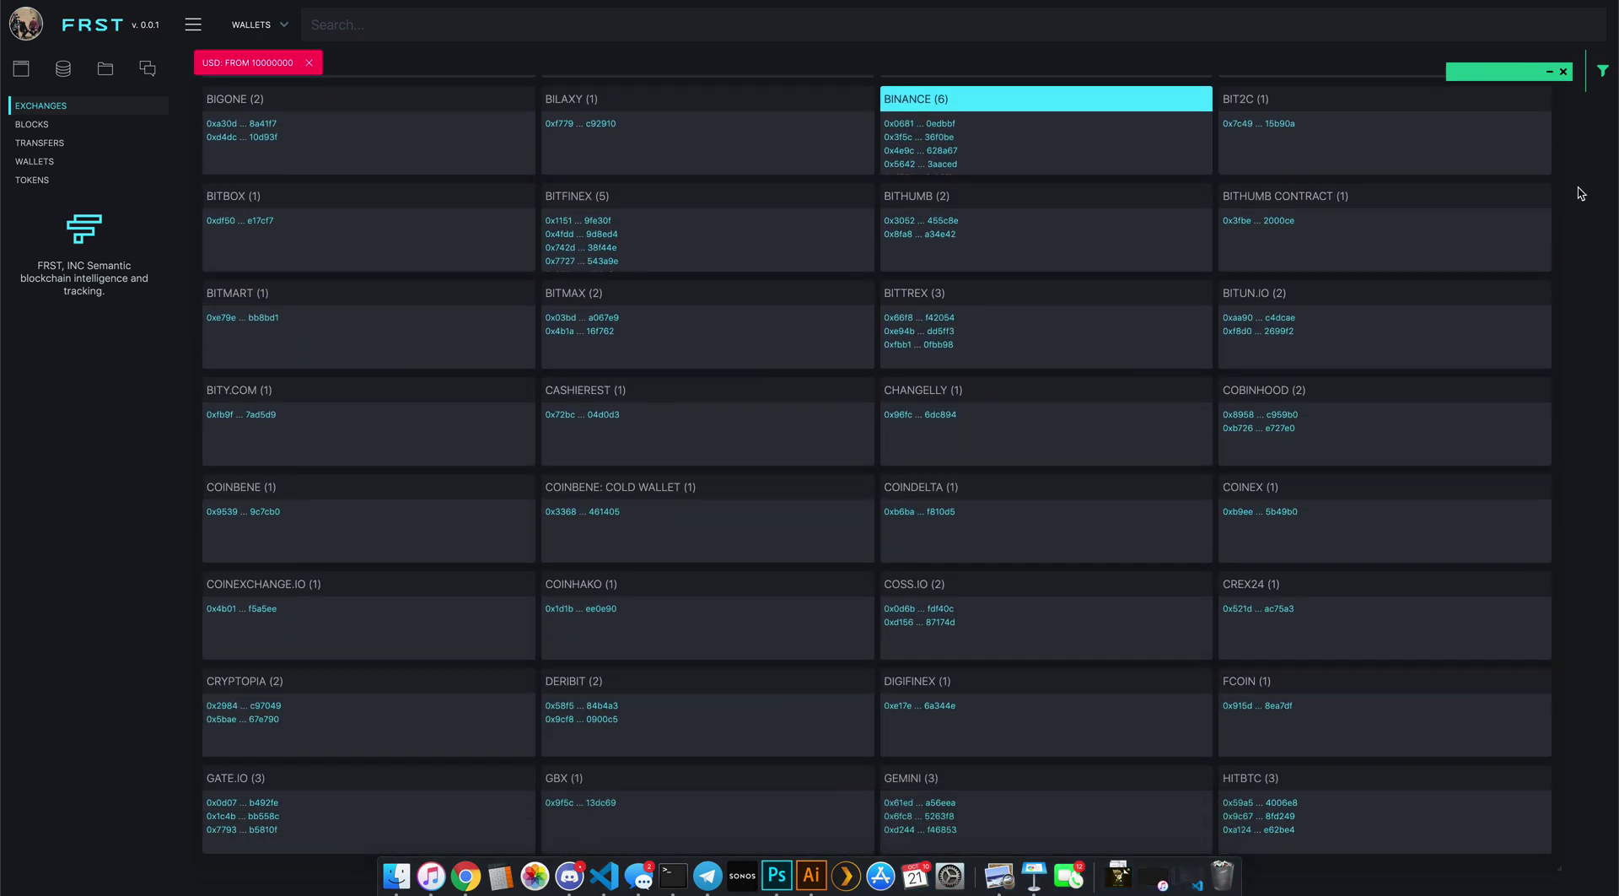
{"action": "scroll", "coordinate": [1582, 193], "scroll_direction": "down", "scroll_amount": 10}
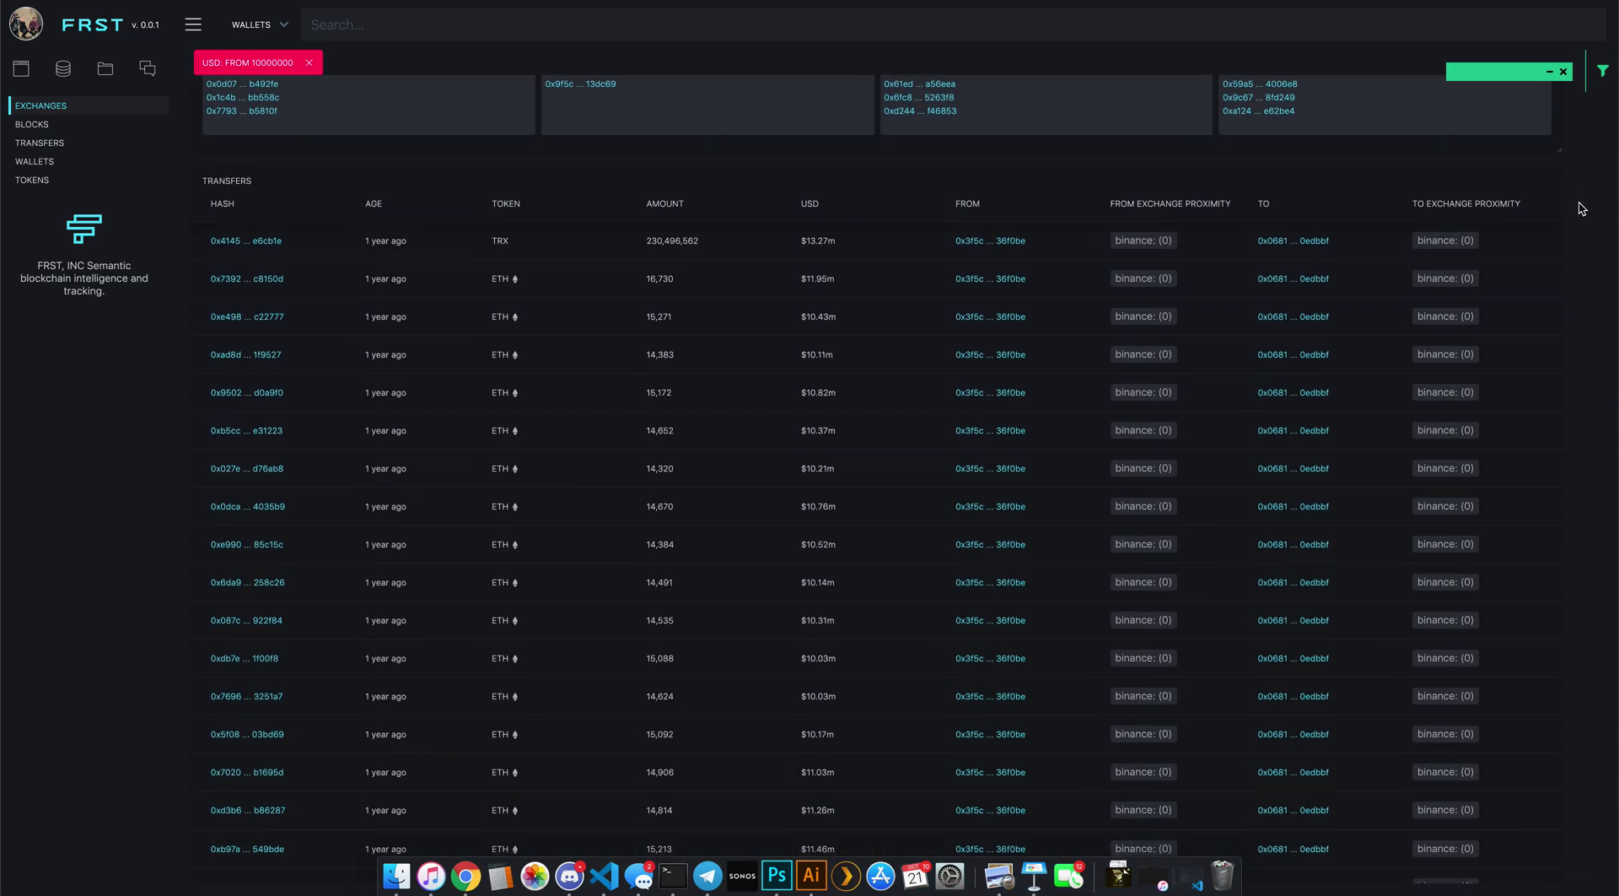
{"action": "scroll", "coordinate": [1583, 236], "scroll_direction": "down", "scroll_amount": 2}
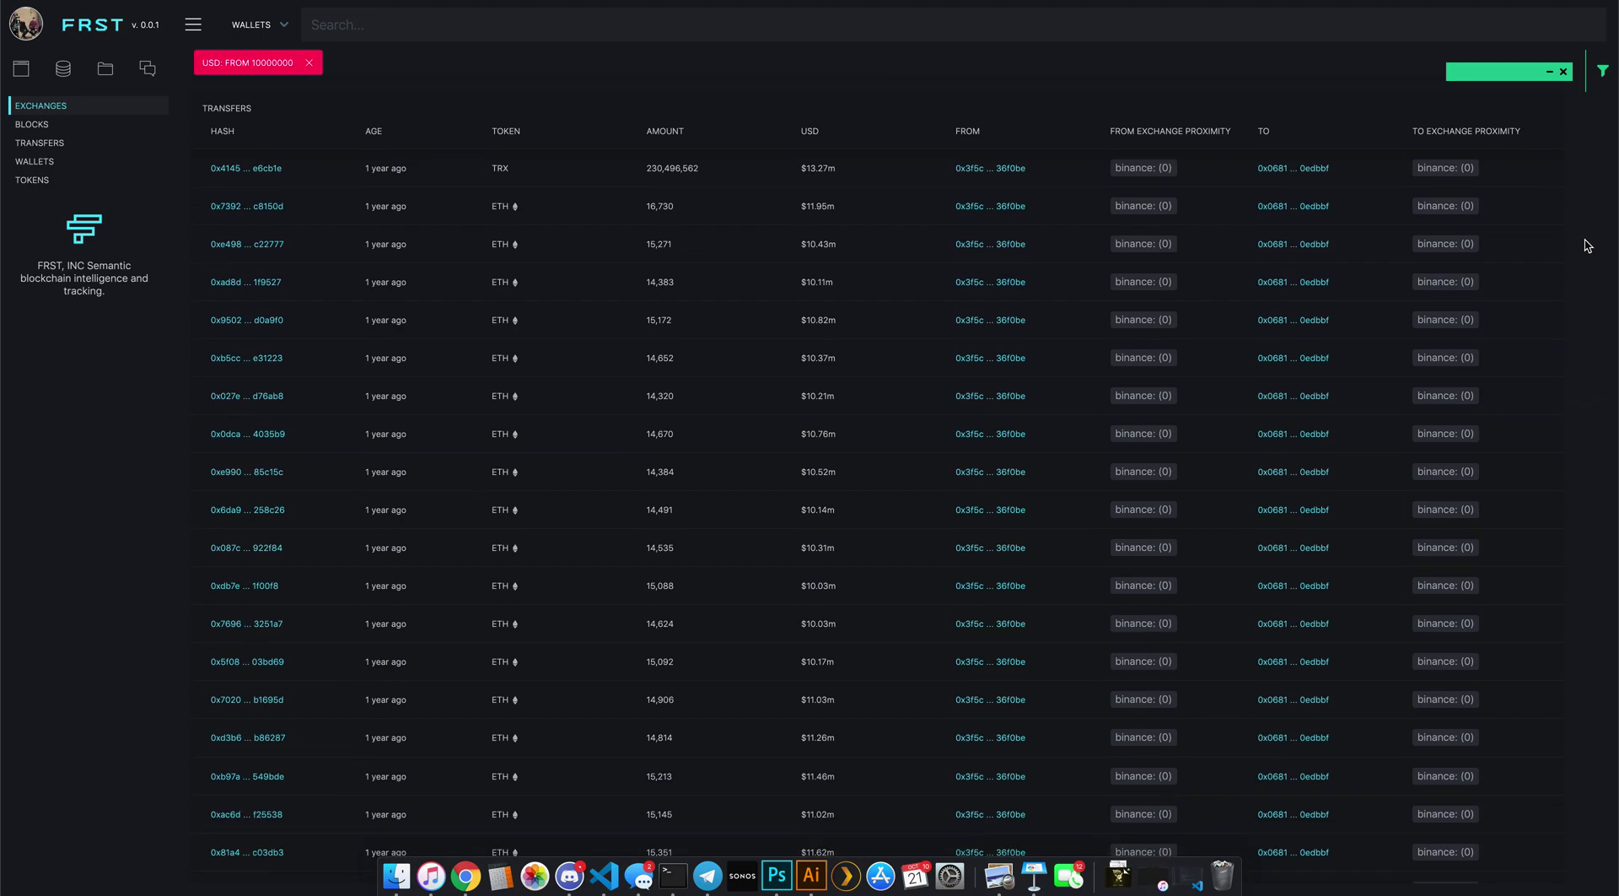
{"action": "scroll", "coordinate": [1588, 246], "scroll_direction": "down", "scroll_amount": 1}
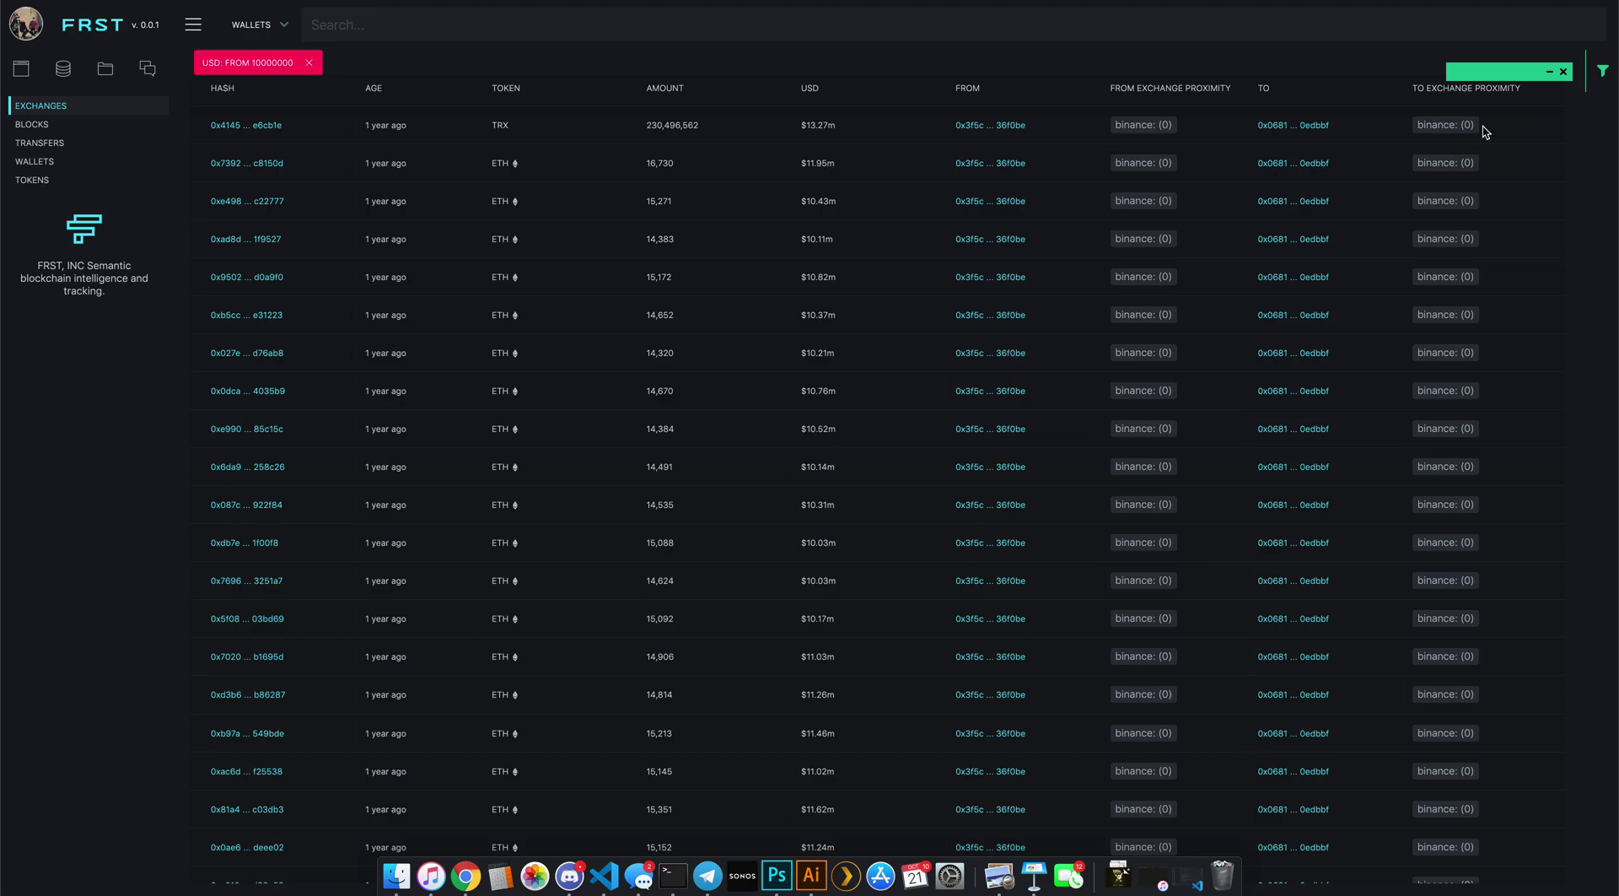
{"action": "scroll", "coordinate": [1246, 356], "scroll_direction": "down", "scroll_amount": 15}
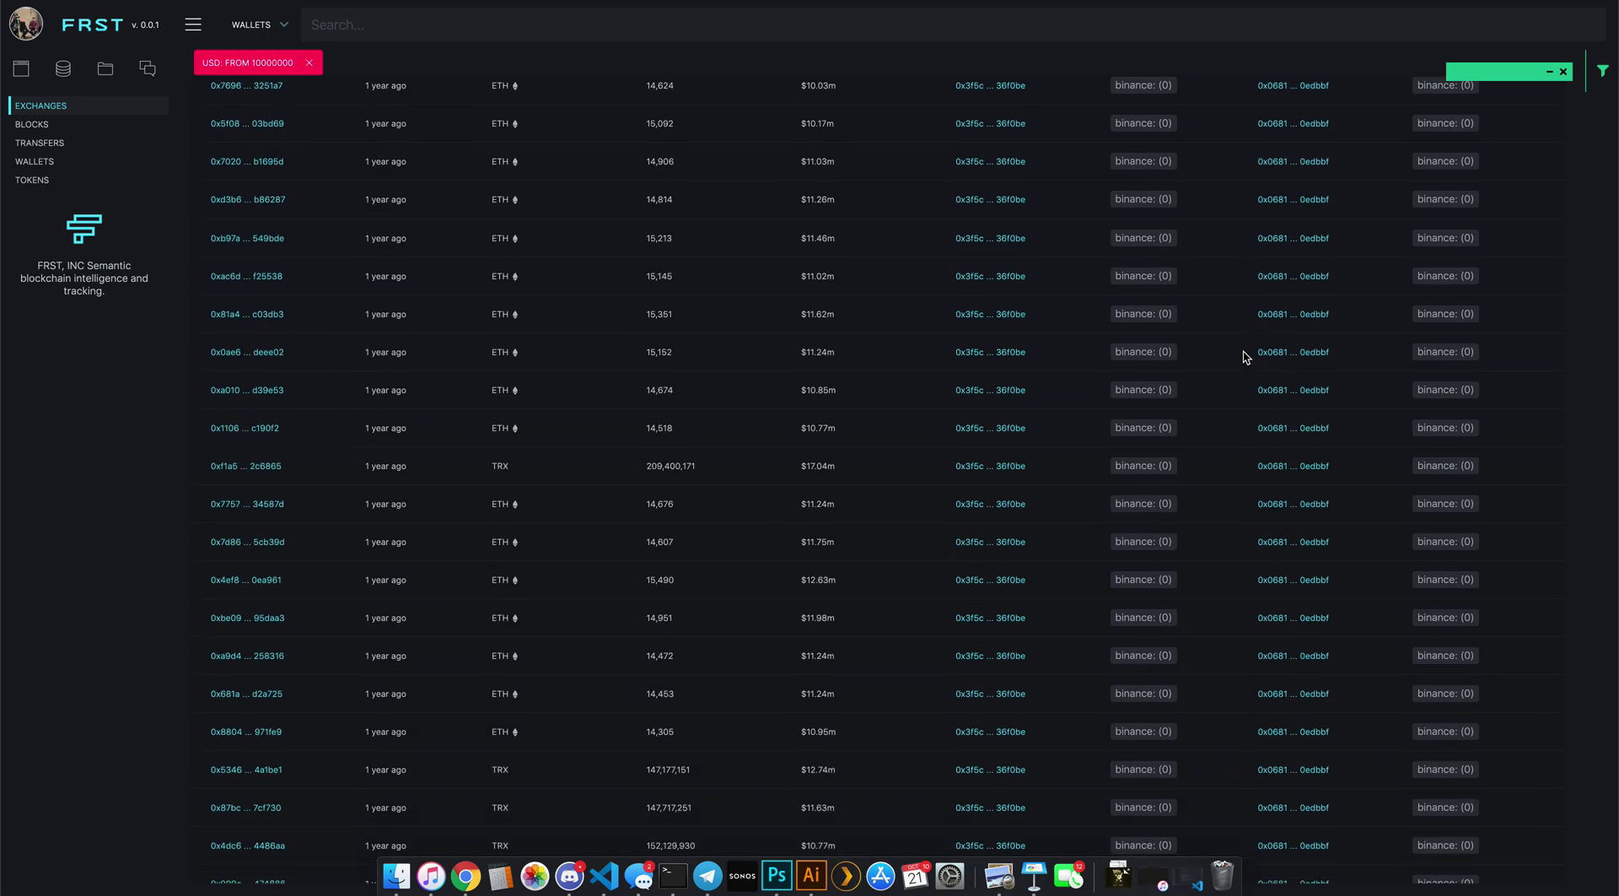
{"action": "scroll", "coordinate": [1246, 356], "scroll_direction": "down", "scroll_amount": 15}
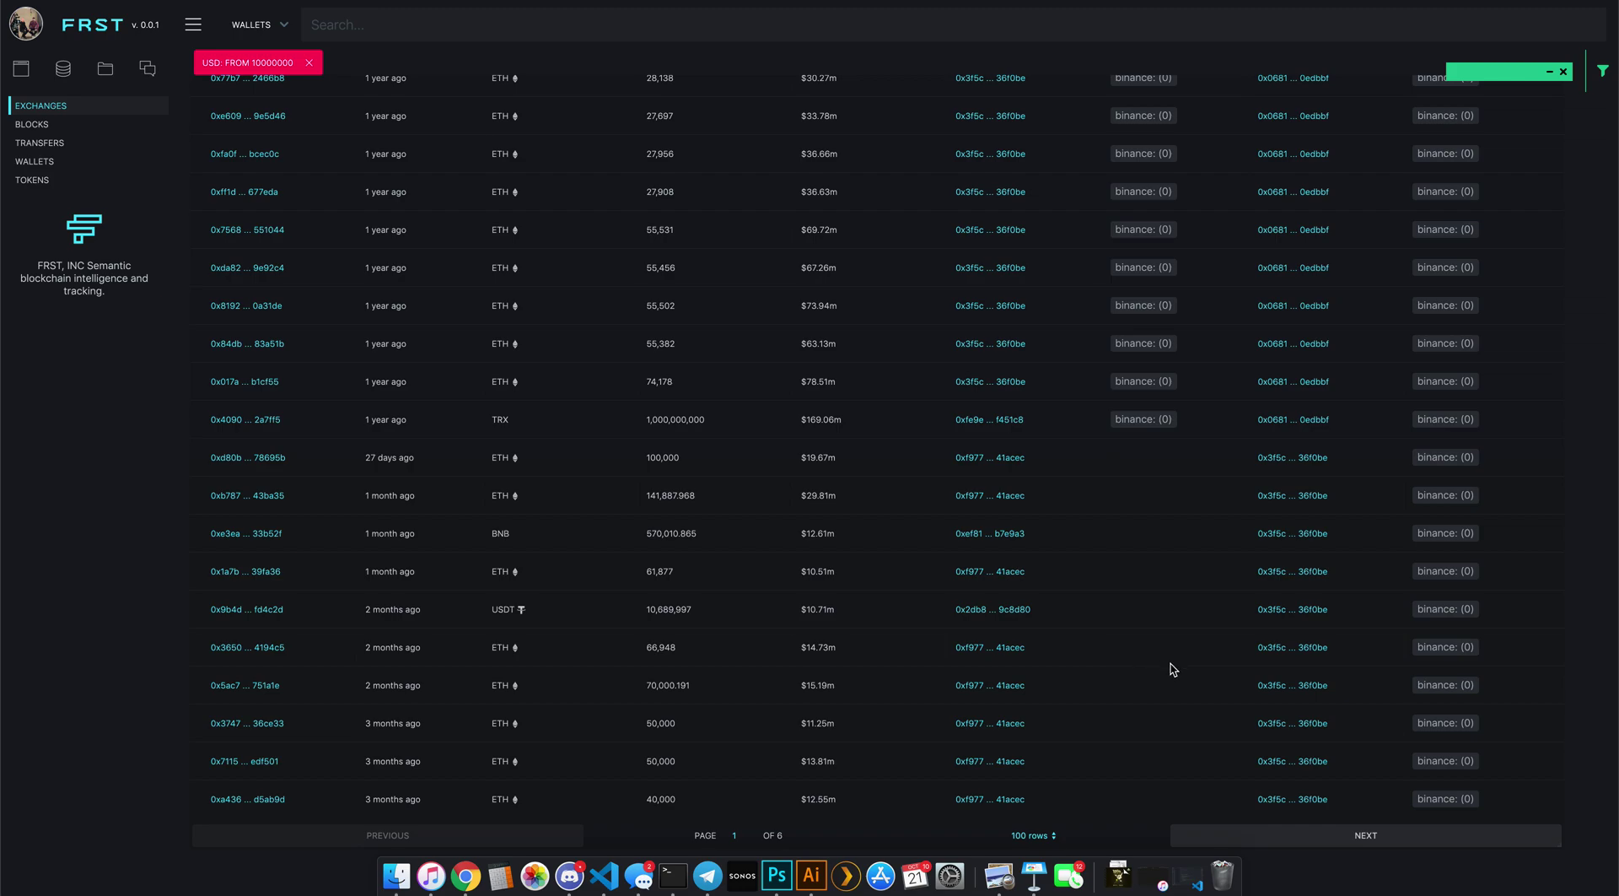
{"action": "left_click", "coordinate": [1351, 841]}
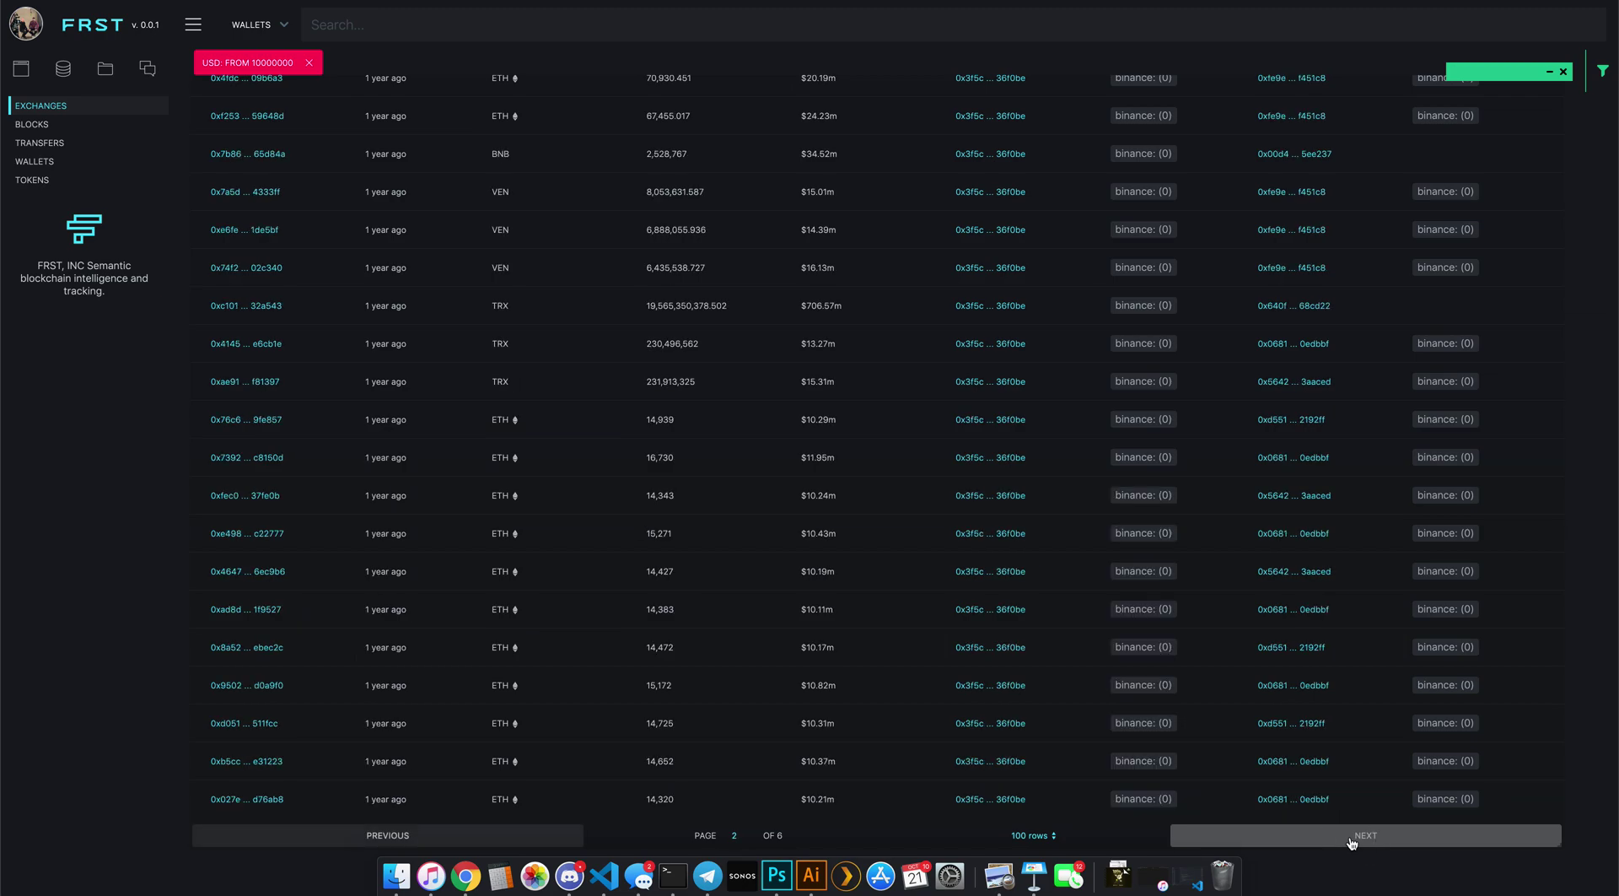
Scroll back up from the page-2 transfers to the filtered Binance cluster graph
{"action": "scroll", "coordinate": [1247, 631], "scroll_direction": "up", "scroll_amount": 3}
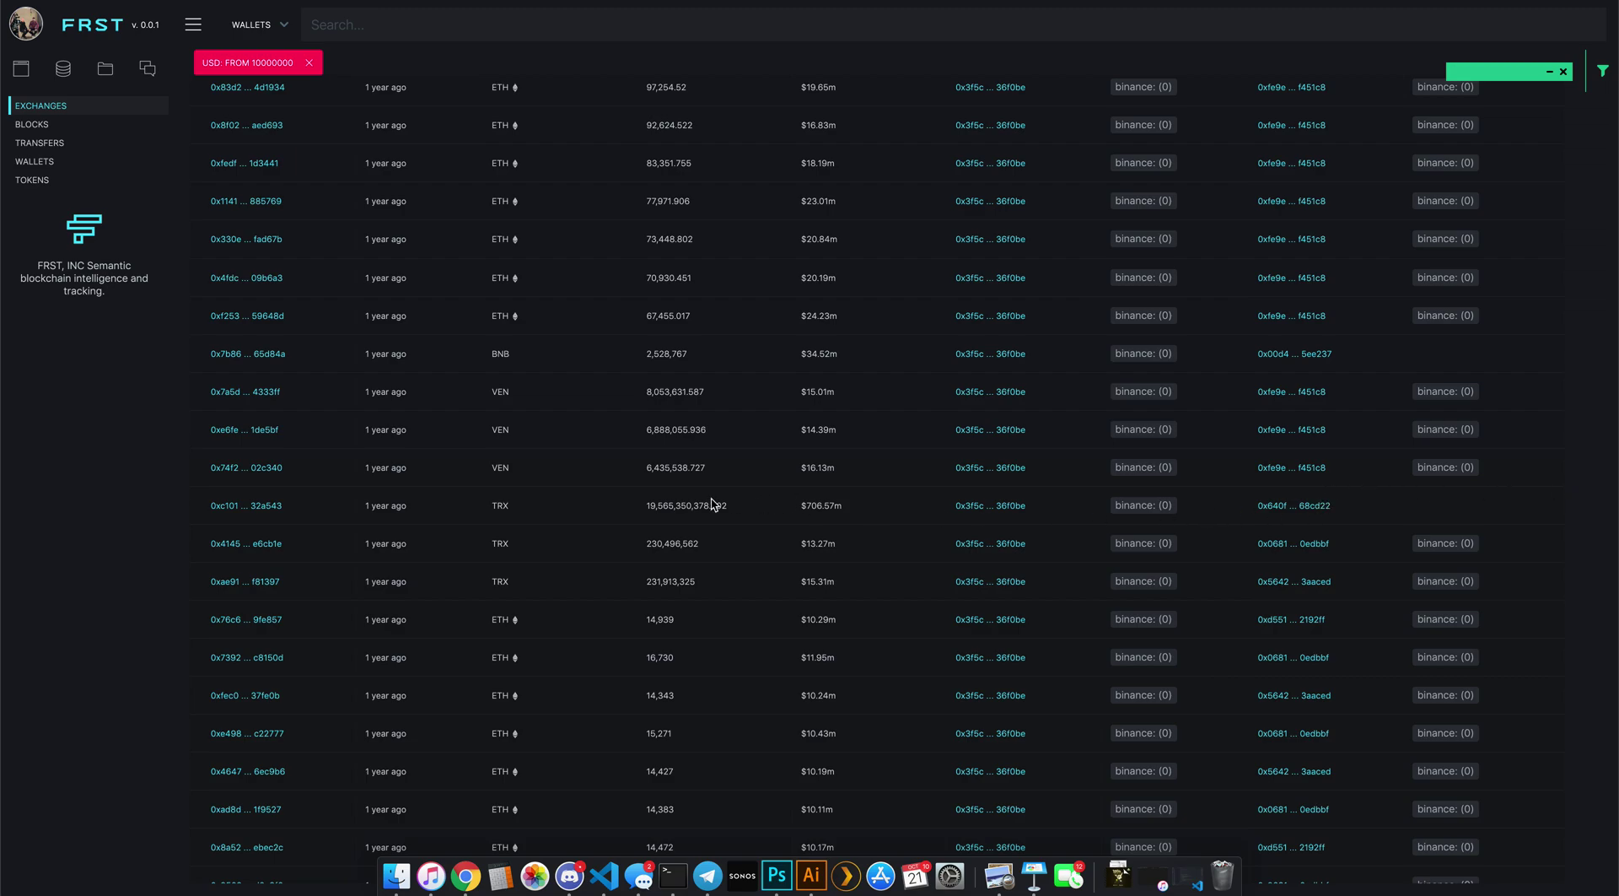
{"action": "scroll", "coordinate": [945, 530], "scroll_direction": "up", "scroll_amount": 3}
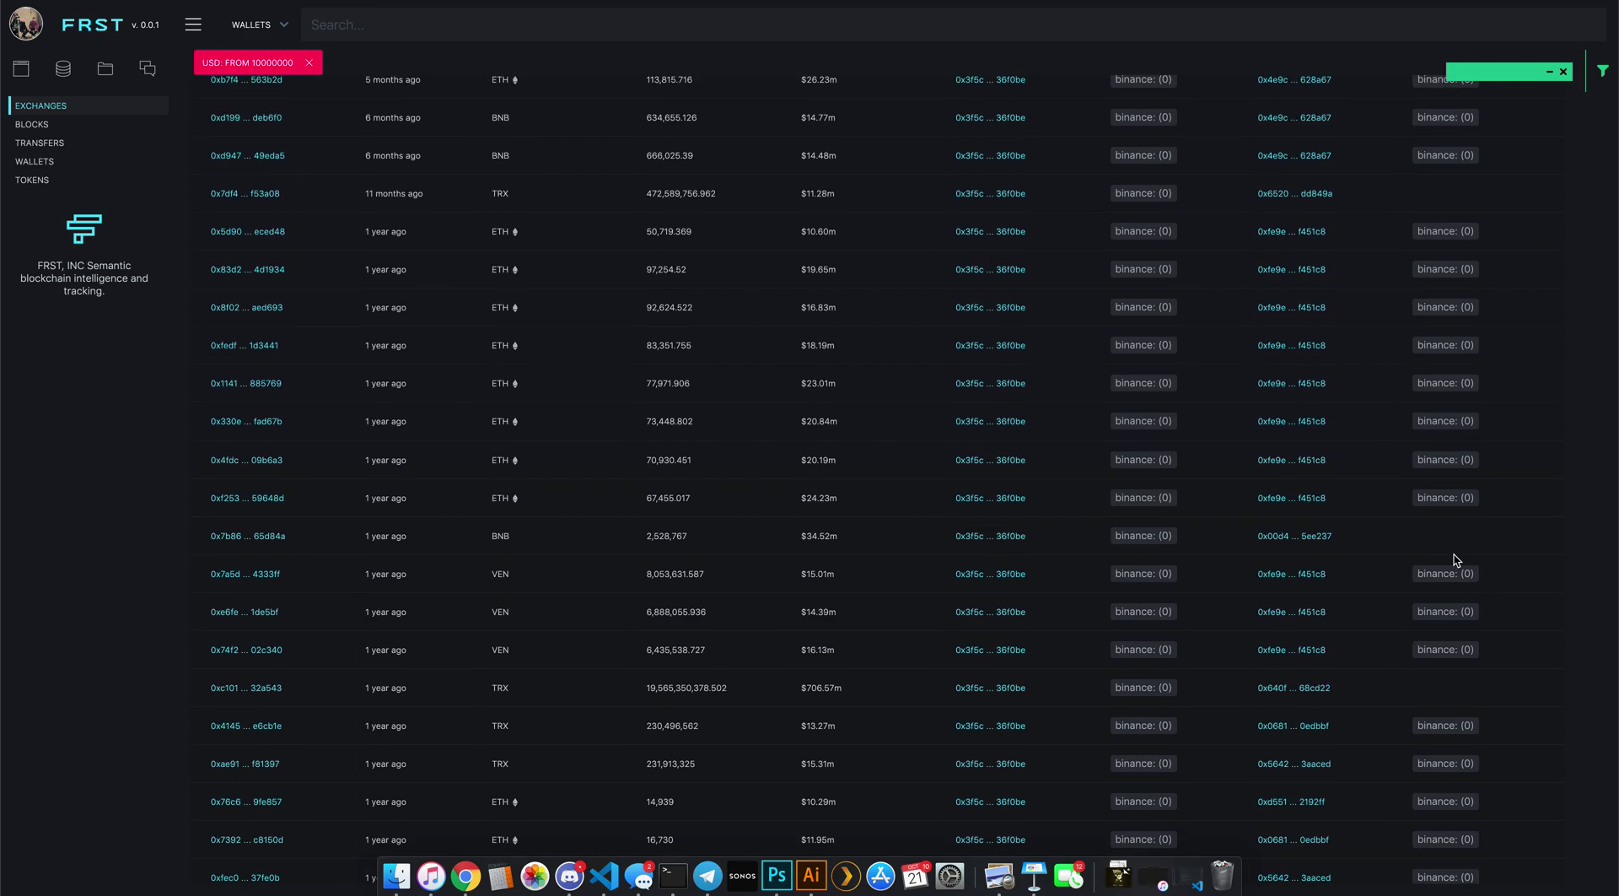
{"action": "scroll", "coordinate": [1146, 554], "scroll_direction": "up", "scroll_amount": 4}
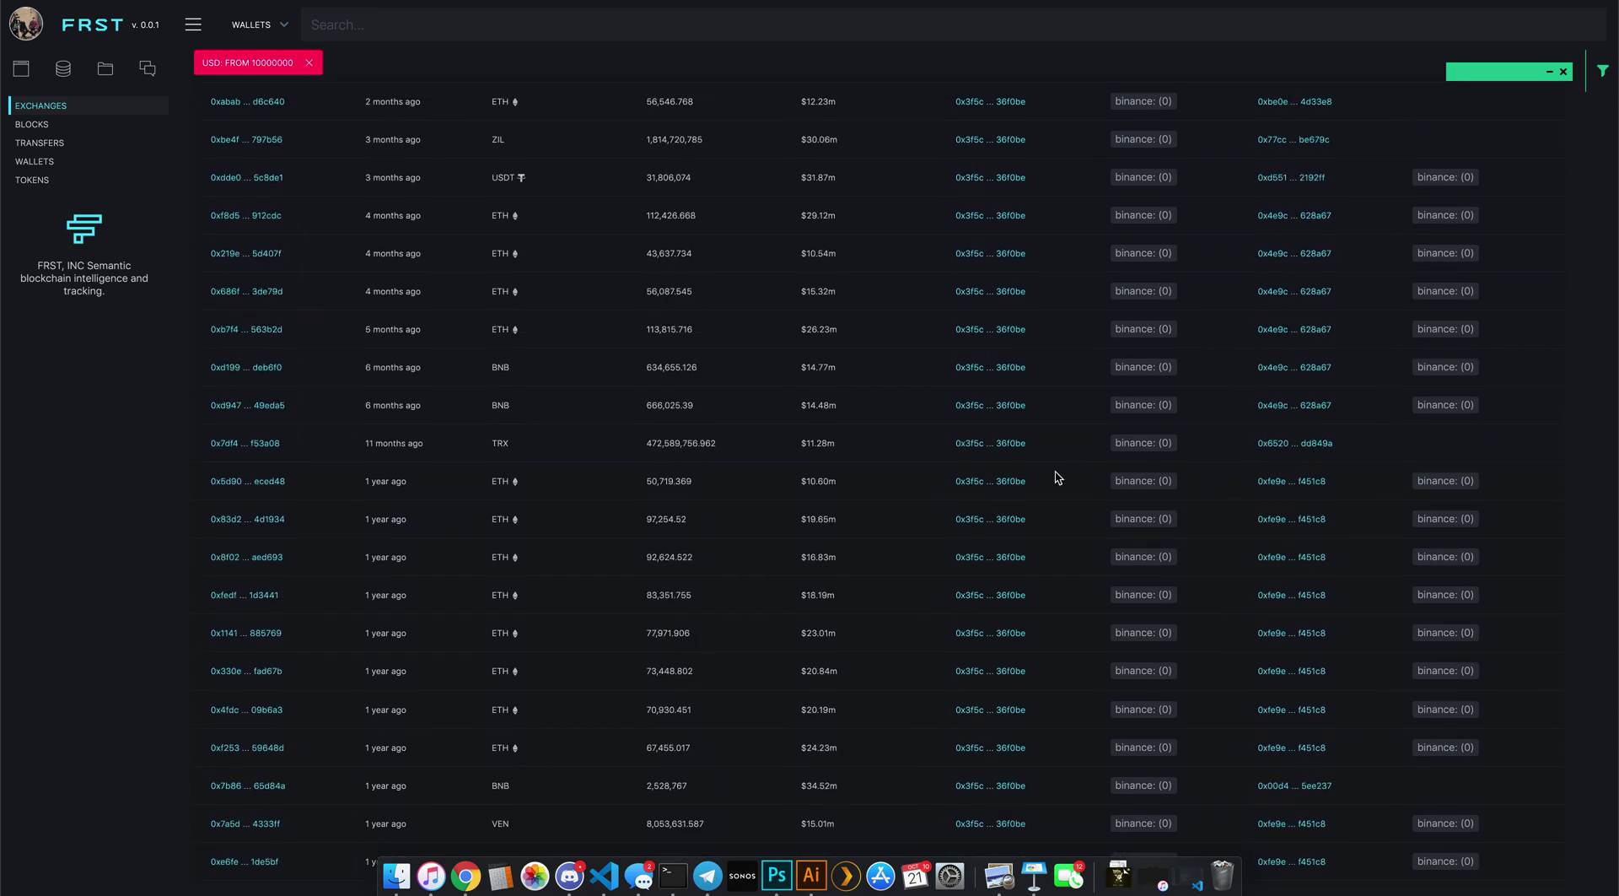
{"action": "scroll", "coordinate": [1130, 474], "scroll_direction": "up", "scroll_amount": 9}
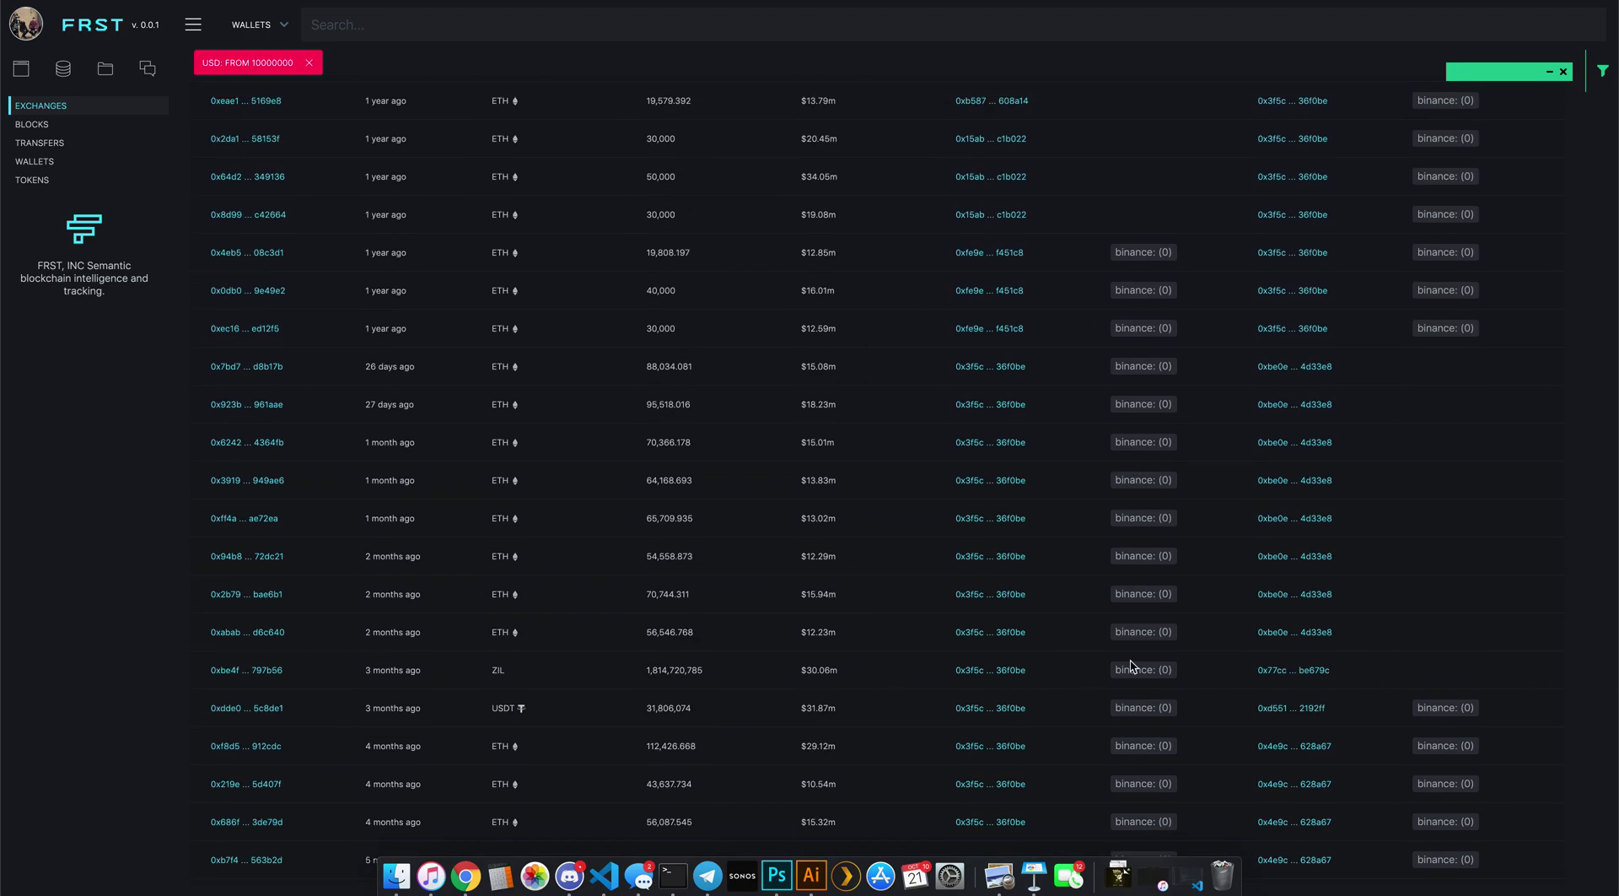
{"action": "scroll", "coordinate": [1329, 666], "scroll_direction": "up", "scroll_amount": 3}
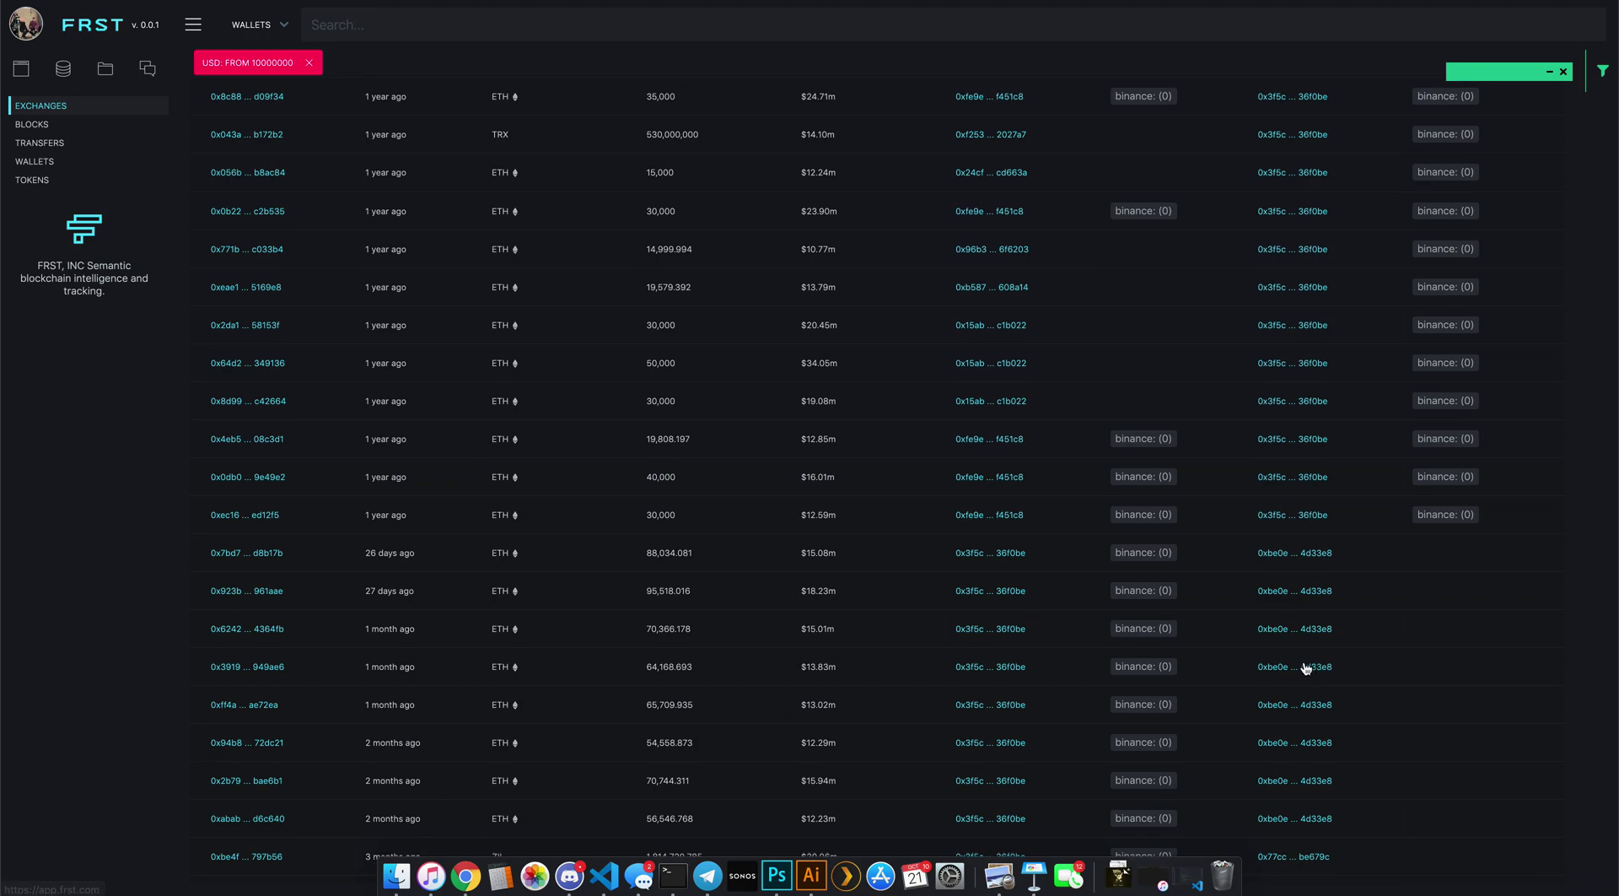
{"action": "scroll", "coordinate": [946, 395], "scroll_direction": "up", "scroll_amount": 3}
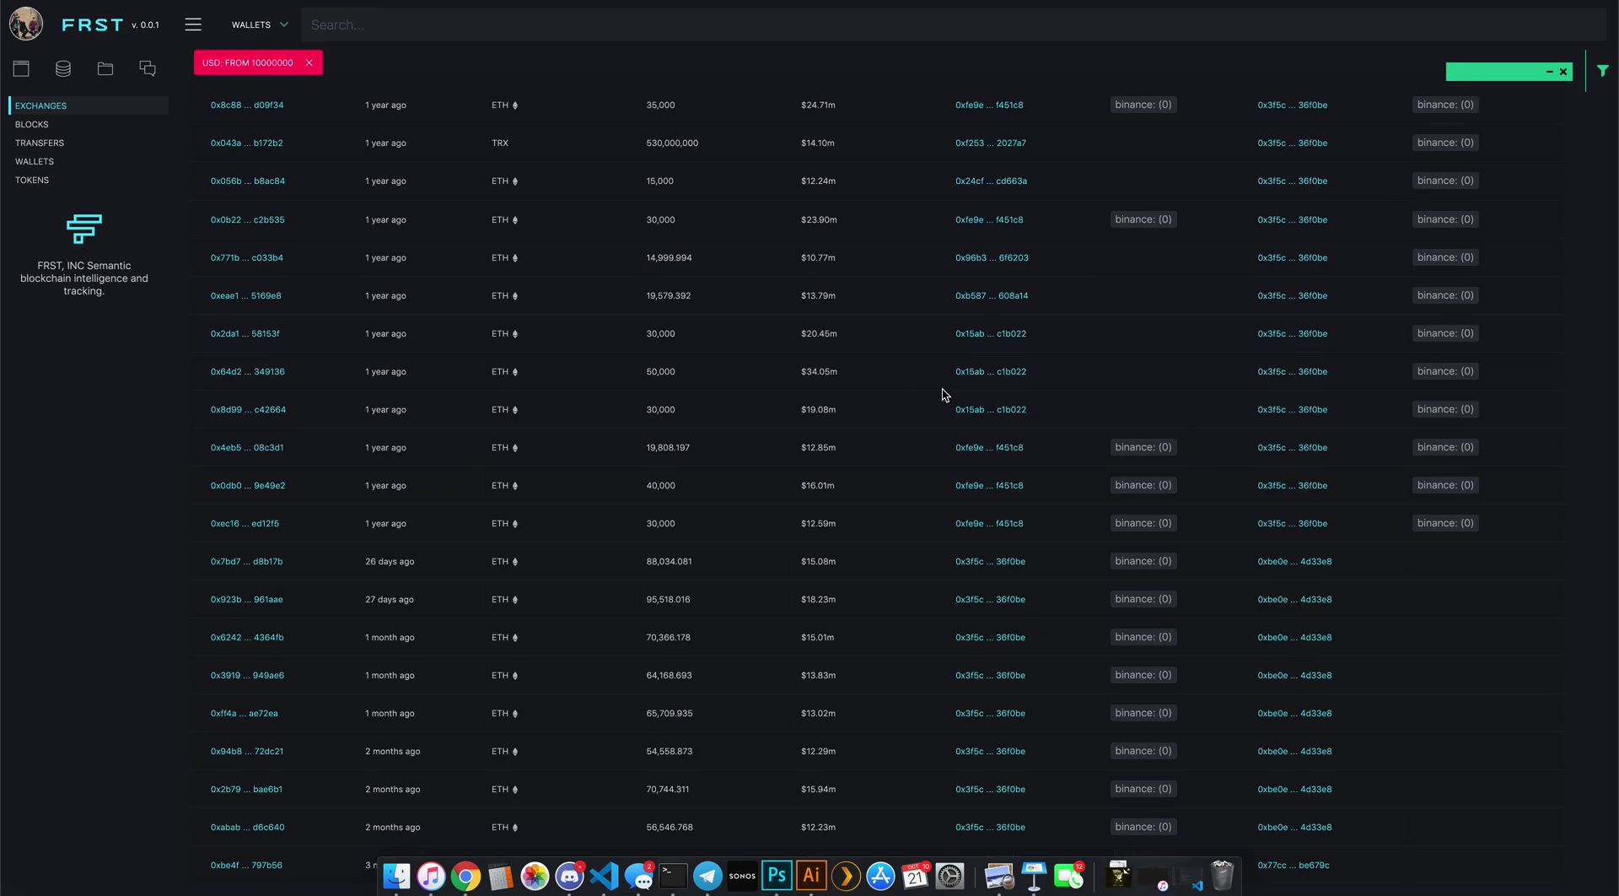
{"action": "scroll", "coordinate": [1151, 373], "scroll_direction": "up", "scroll_amount": 3}
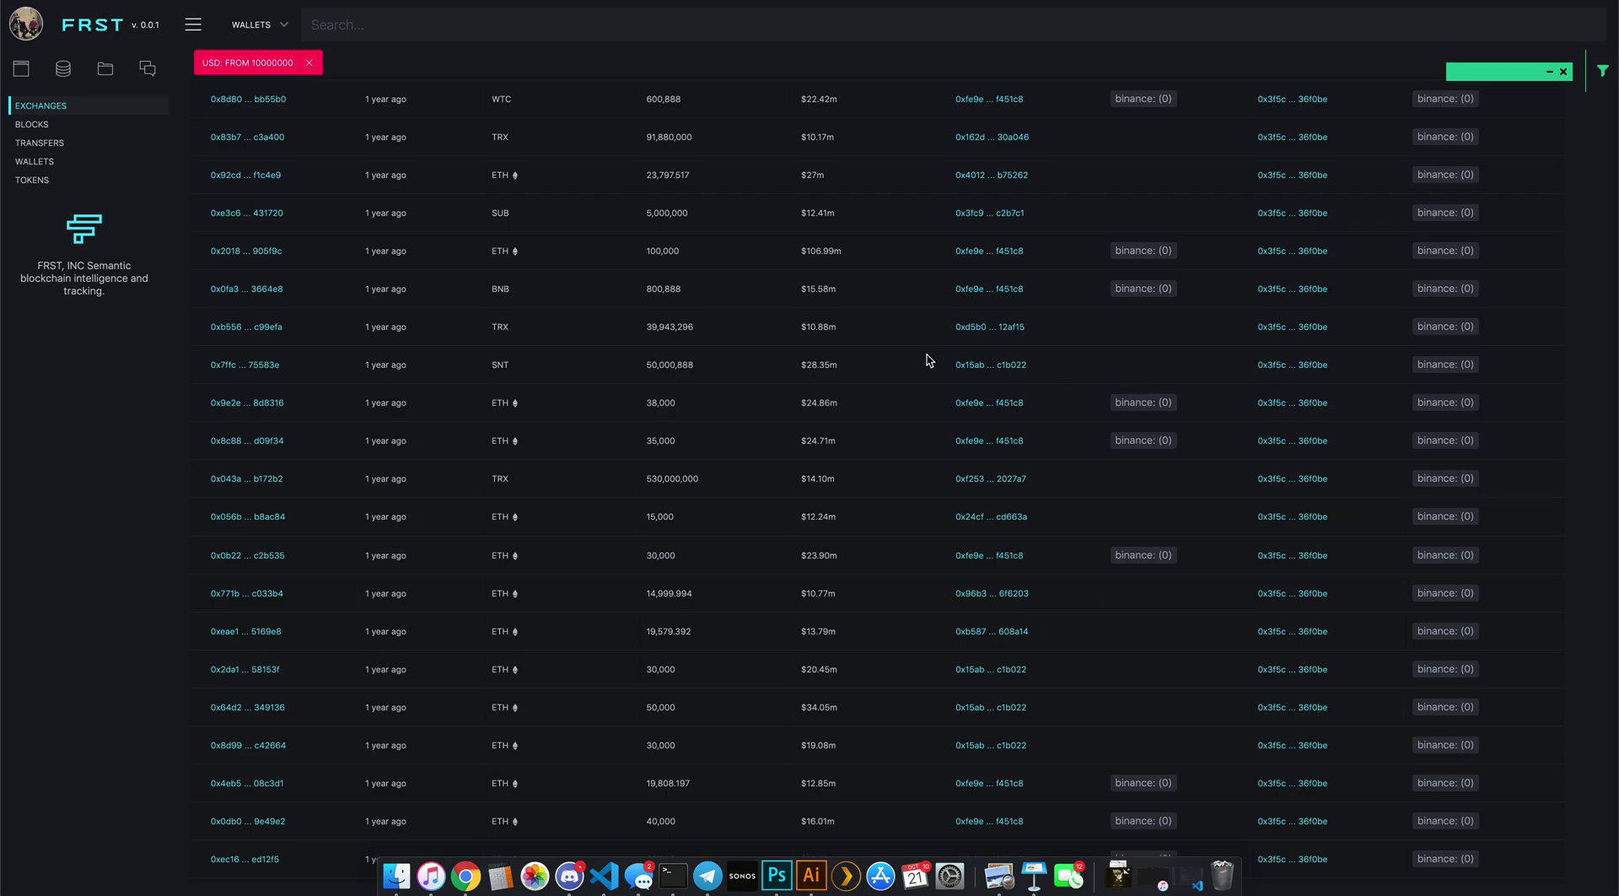
{"action": "scroll", "coordinate": [951, 346], "scroll_direction": "up", "scroll_amount": 12}
{"action": "scroll", "coordinate": [954, 346], "scroll_direction": "up", "scroll_amount": 15}
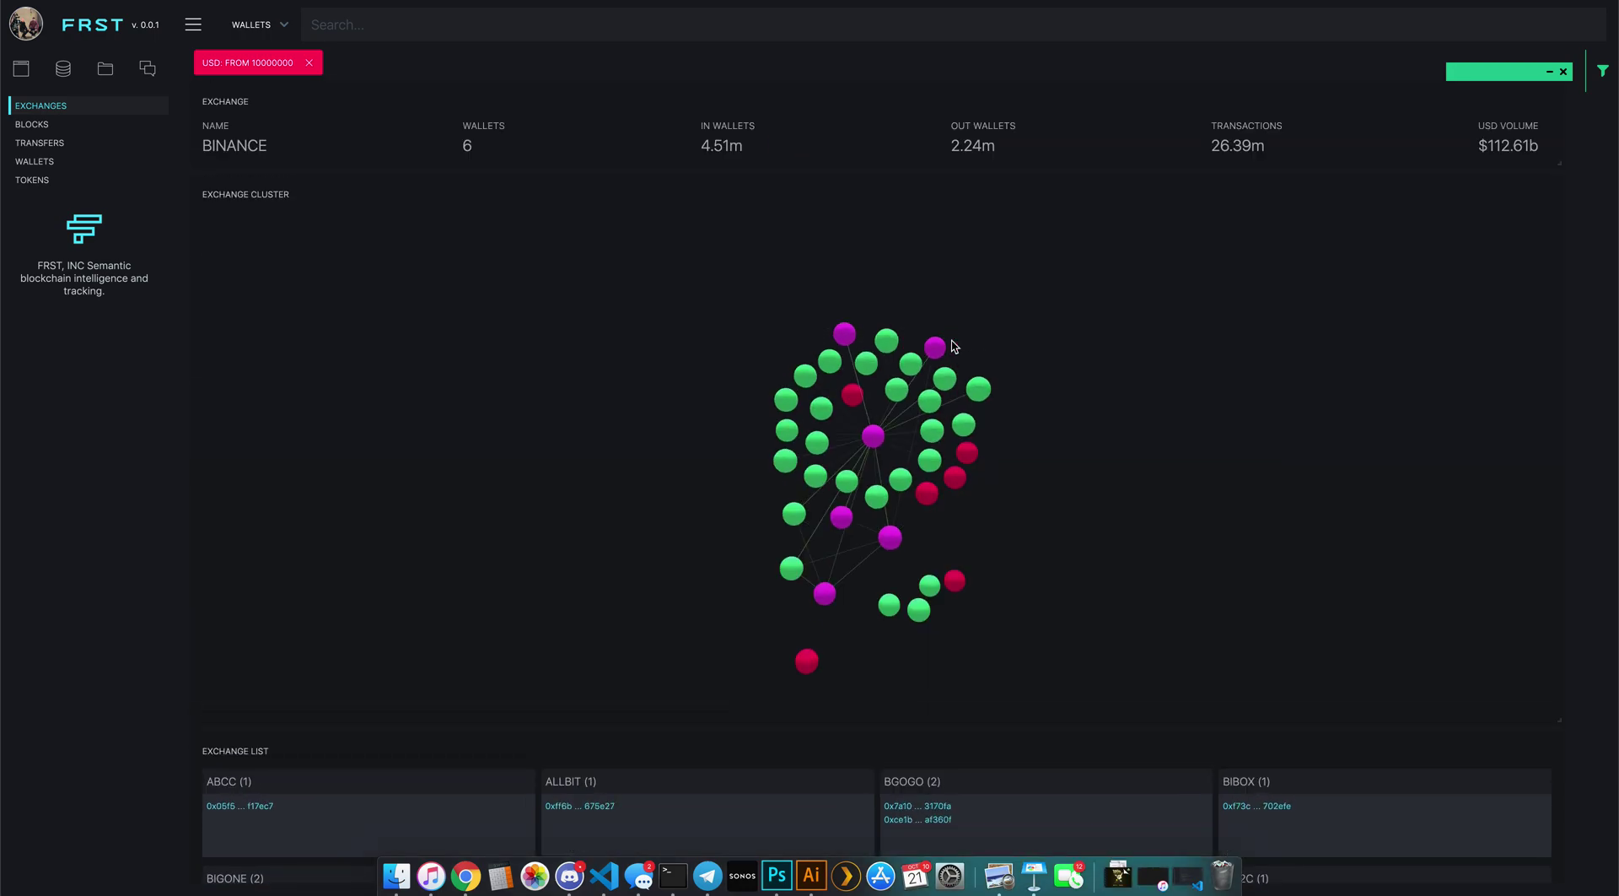
{"action": "scroll", "coordinate": [968, 318], "scroll_direction": "down", "scroll_amount": 10}
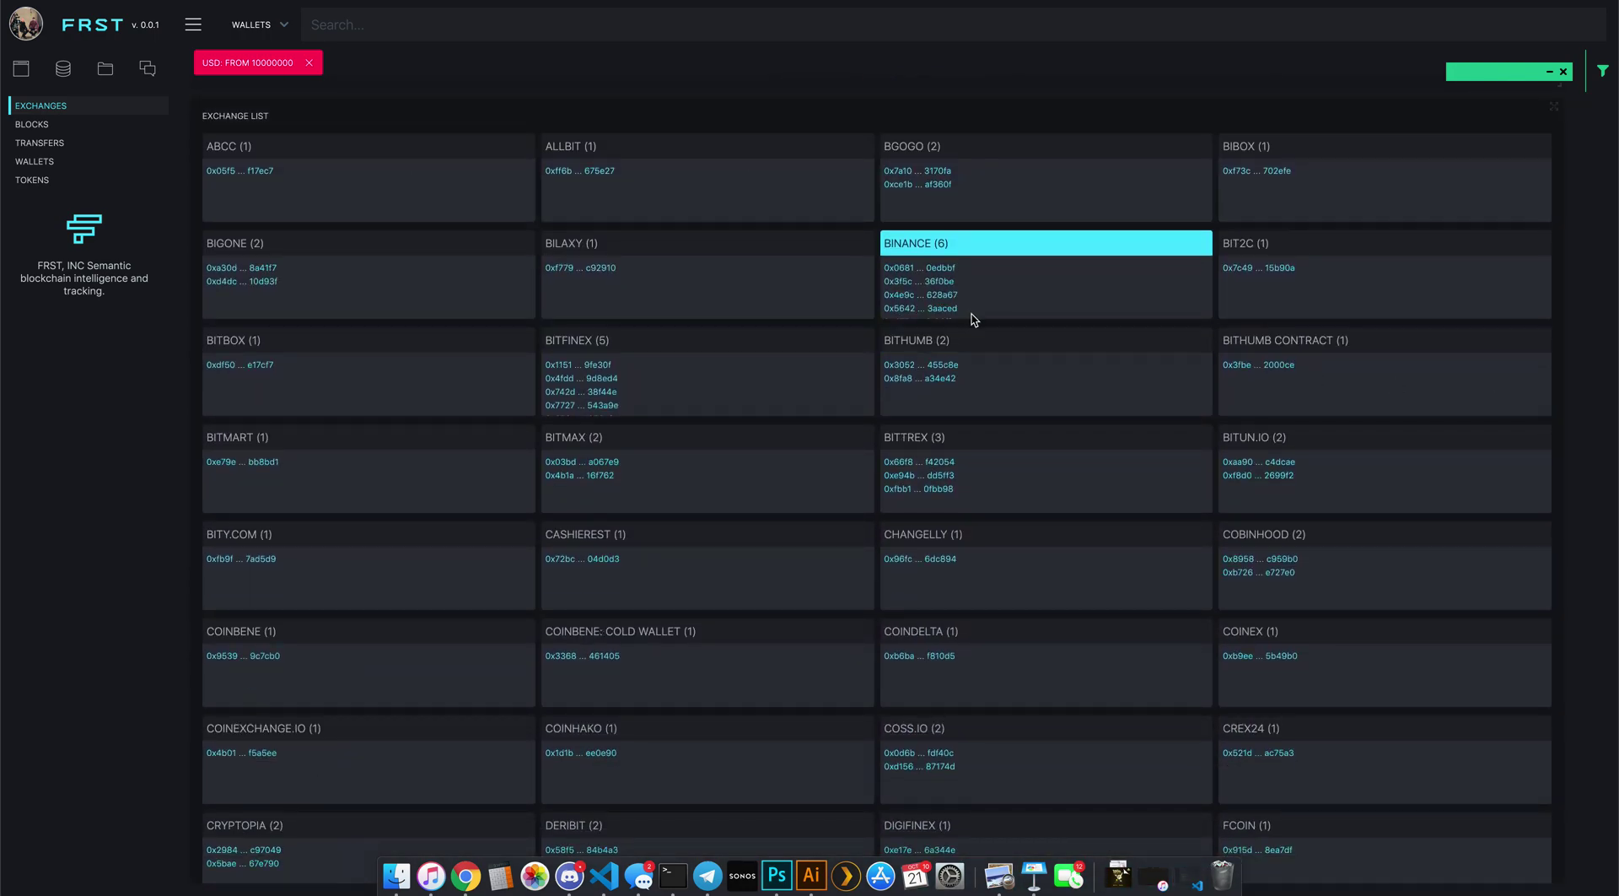
{"action": "right_click", "coordinate": [947, 269]}
{"action": "left_click", "coordinate": [969, 282]}
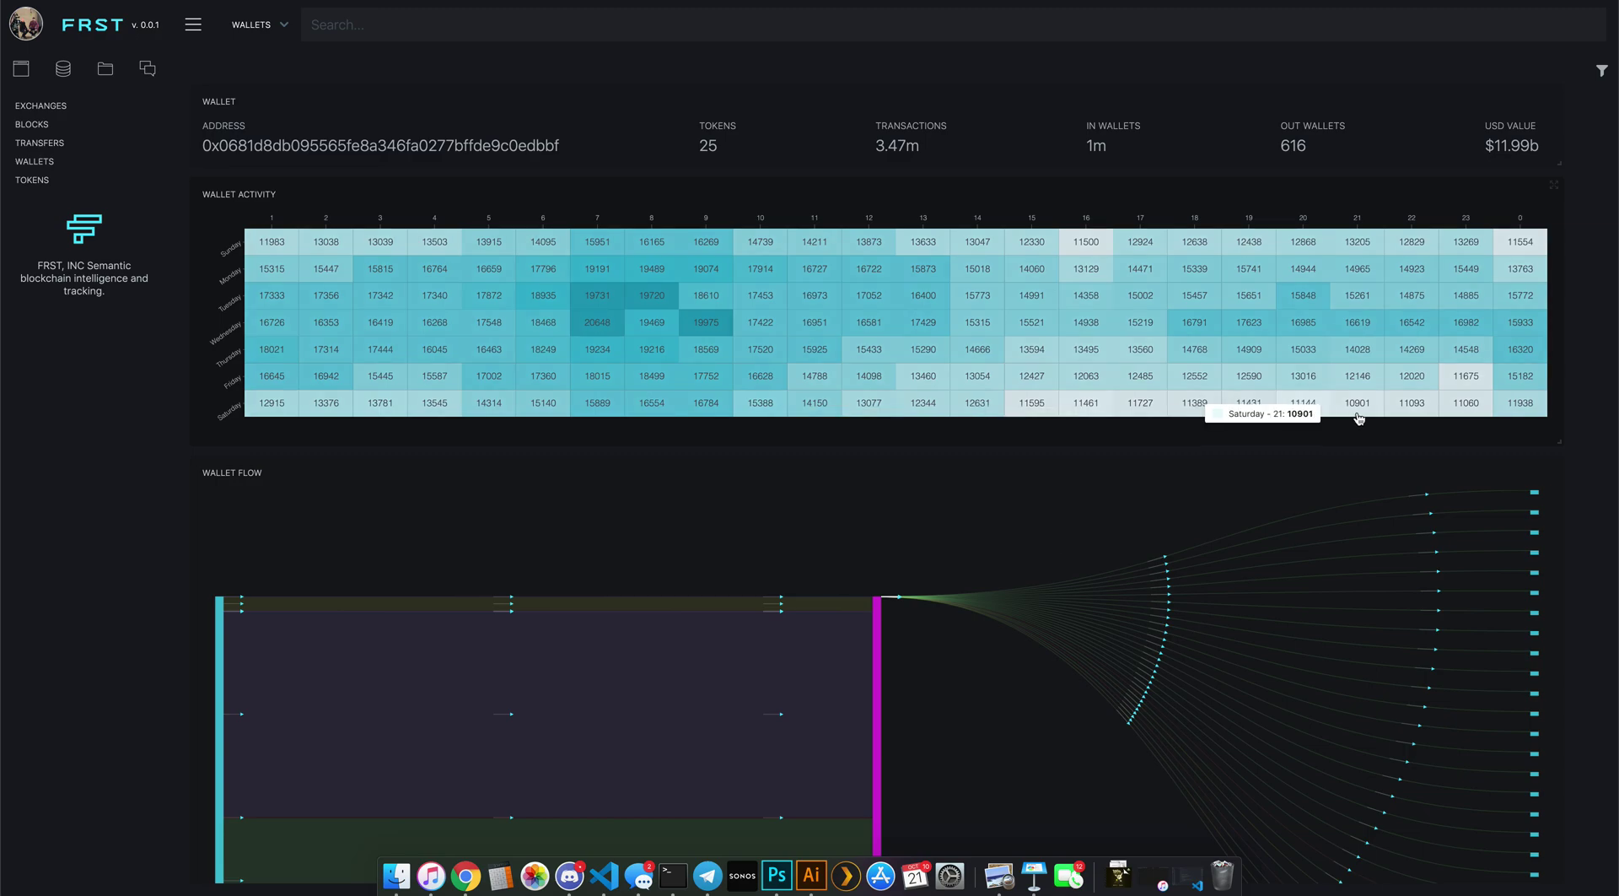
{"action": "scroll", "coordinate": [1588, 394], "scroll_direction": "down", "scroll_amount": 5}
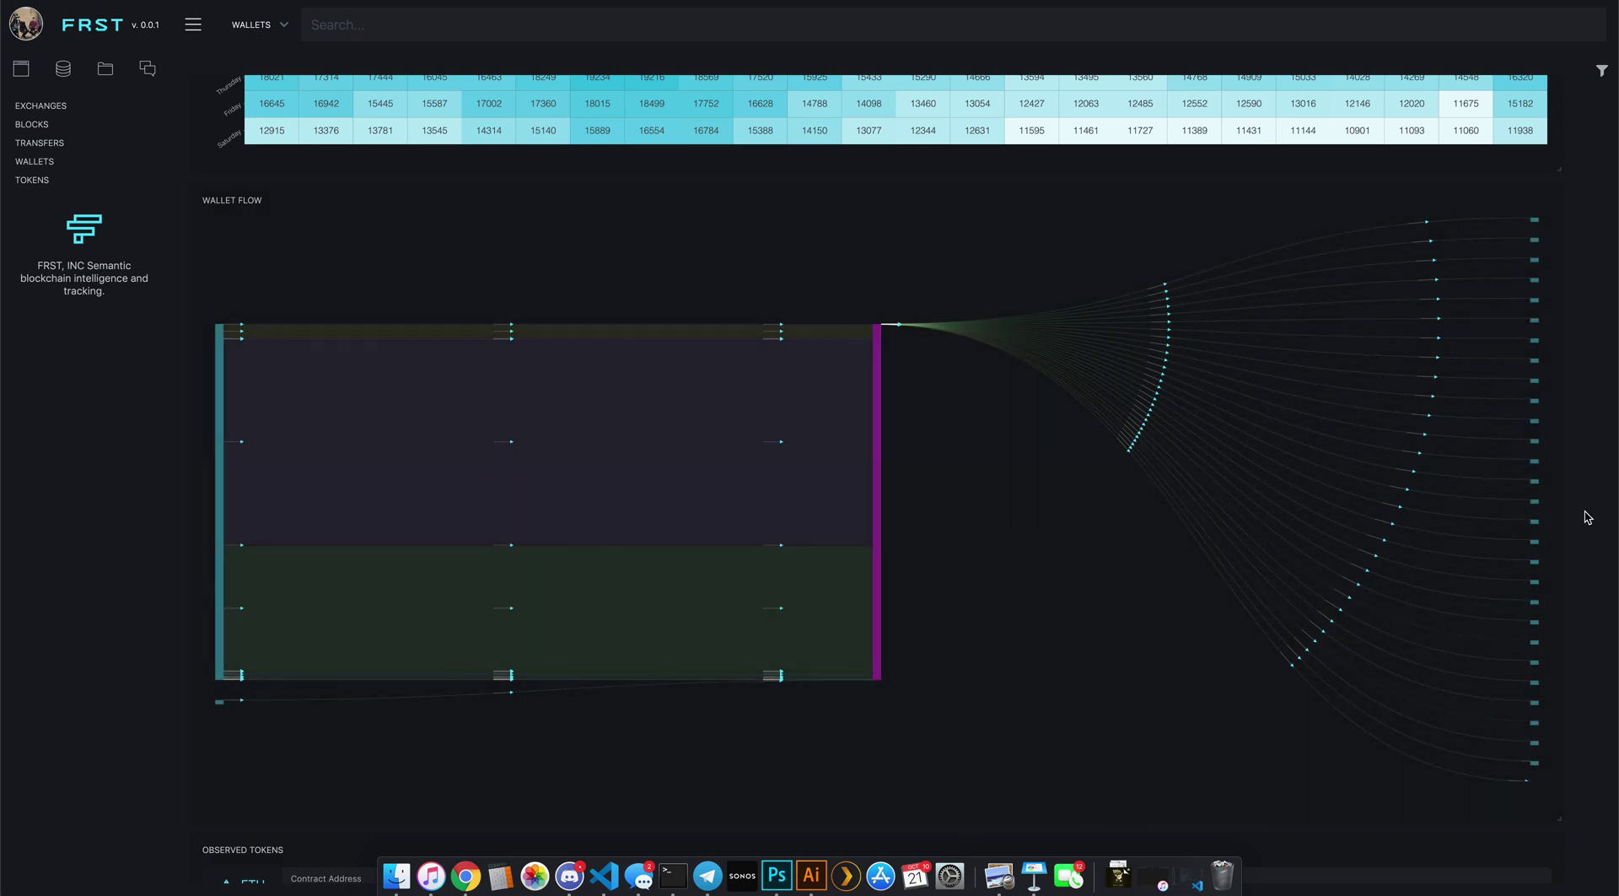
{"action": "scroll", "coordinate": [1588, 517], "scroll_direction": "up", "scroll_amount": 5}
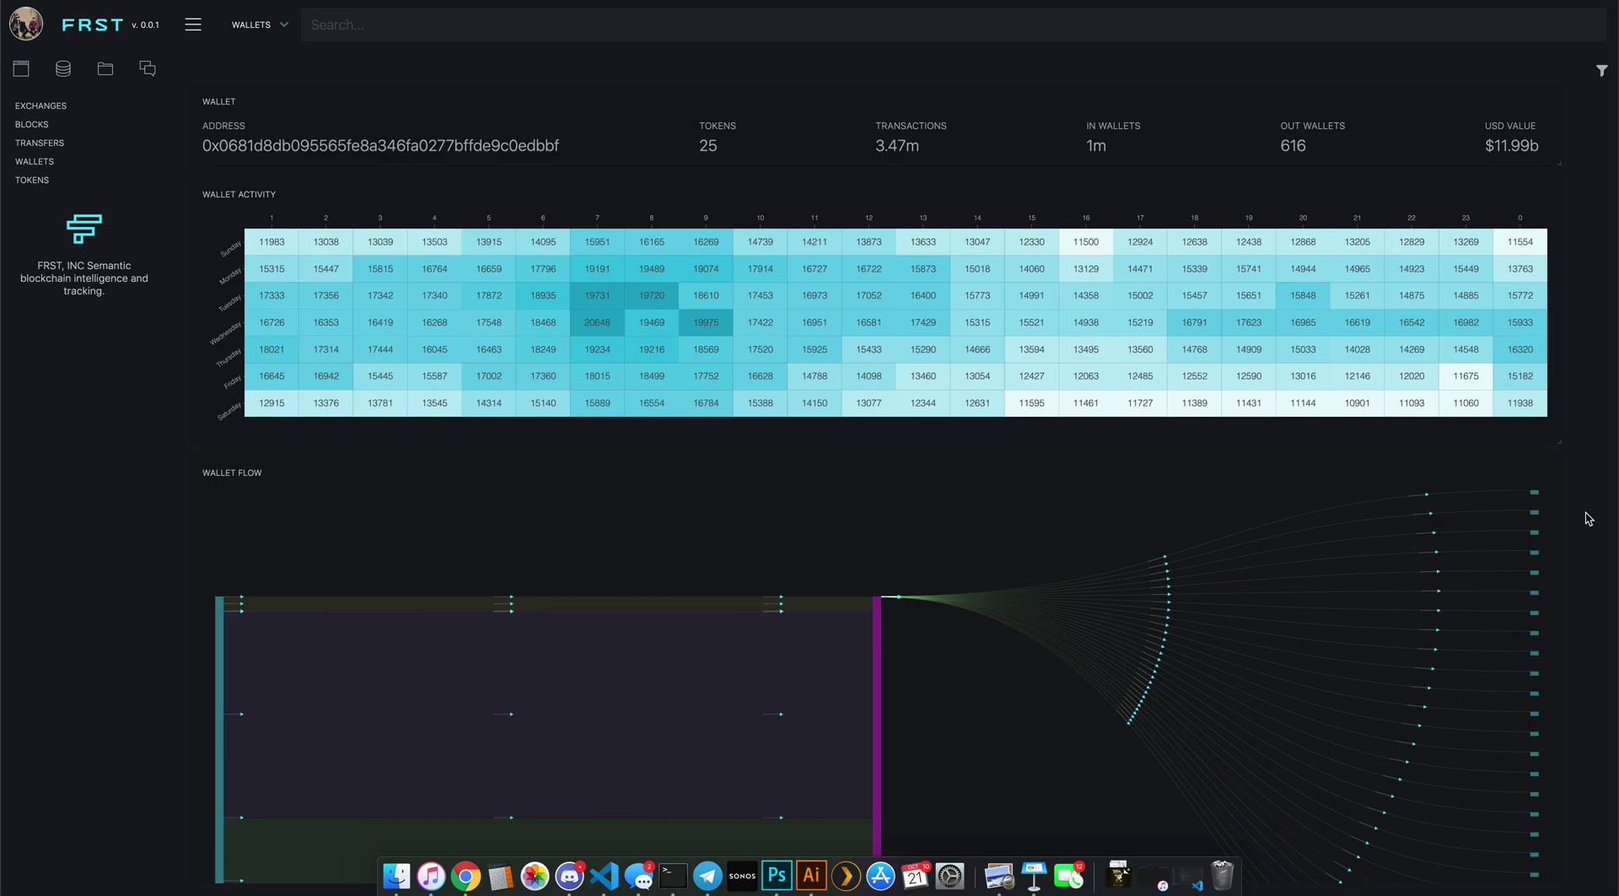
{"action": "scroll", "coordinate": [1582, 524], "scroll_direction": "down", "scroll_amount": 3}
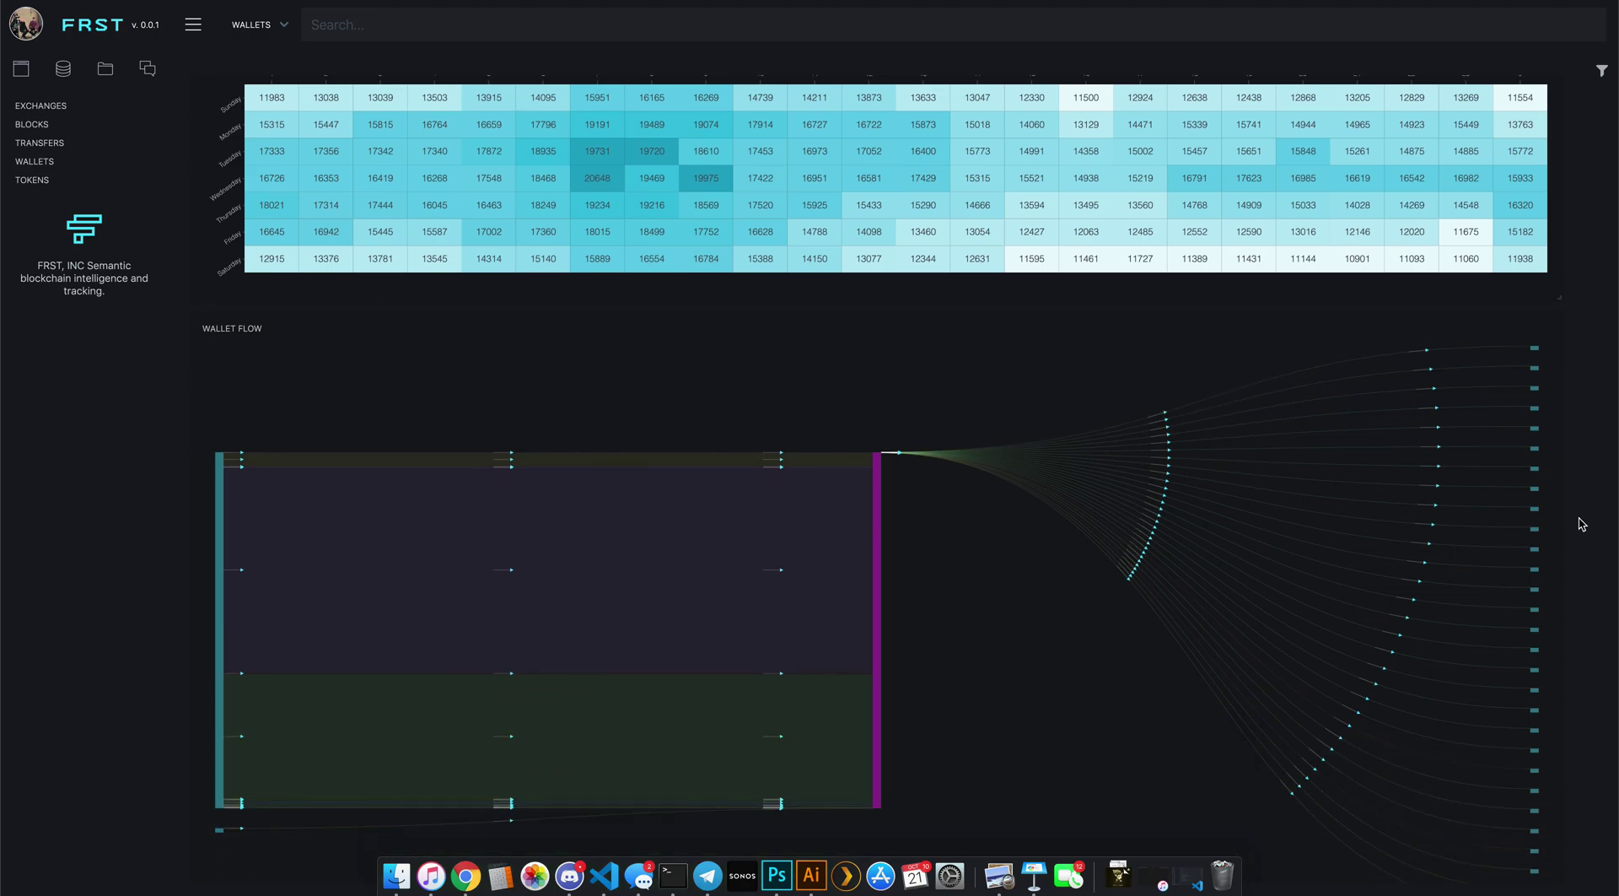
{"action": "scroll", "coordinate": [1582, 524], "scroll_direction": "up", "scroll_amount": 3}
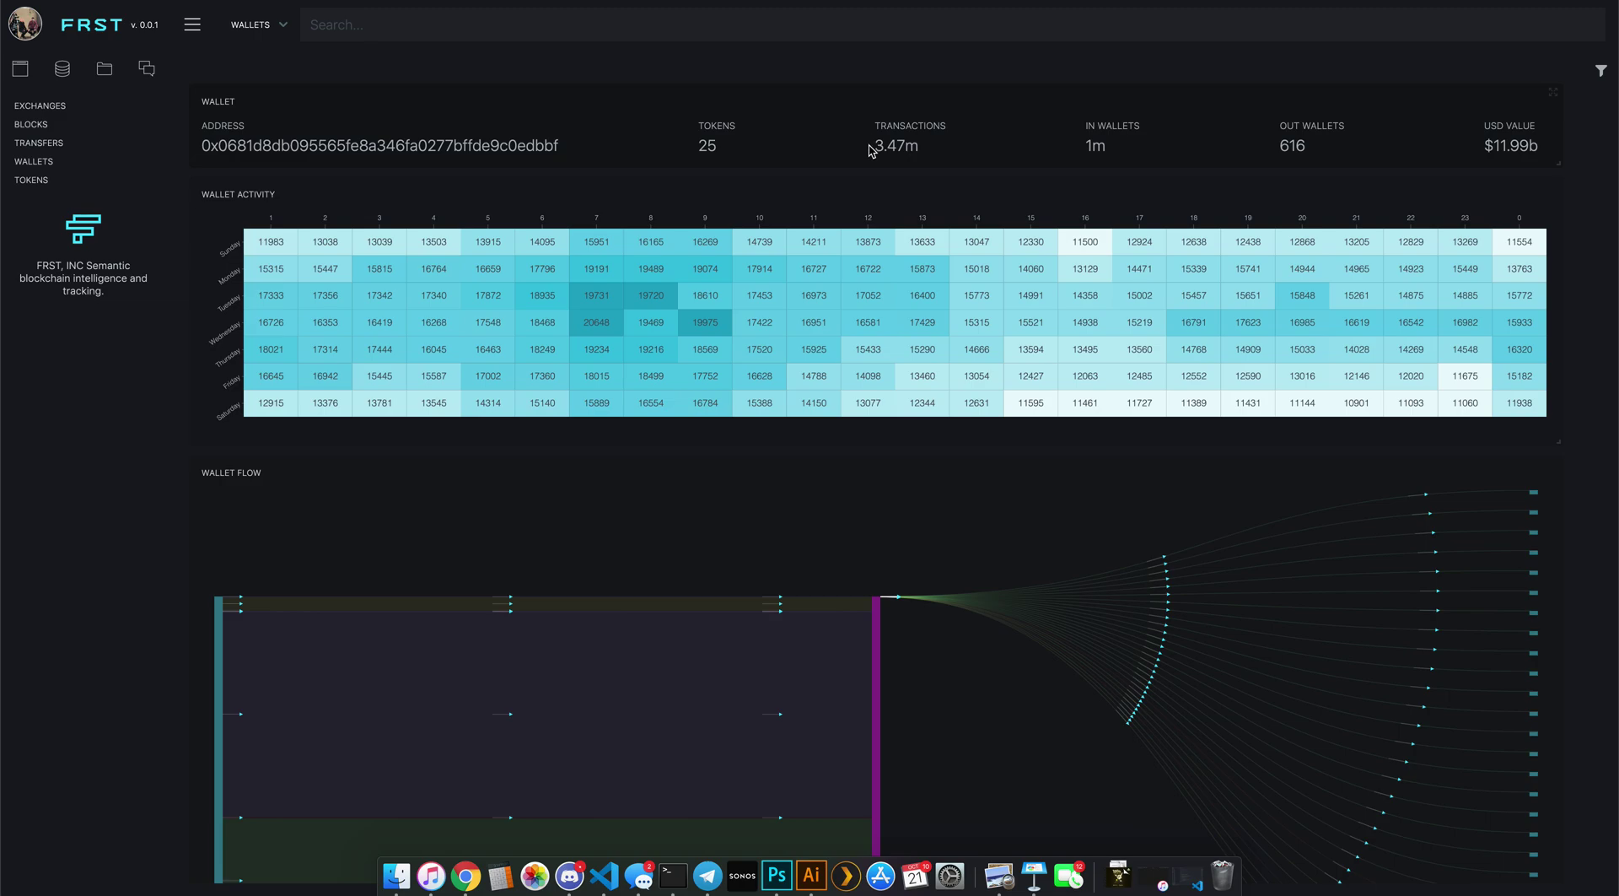
{"action": "double_click", "coordinate": [1092, 145]}
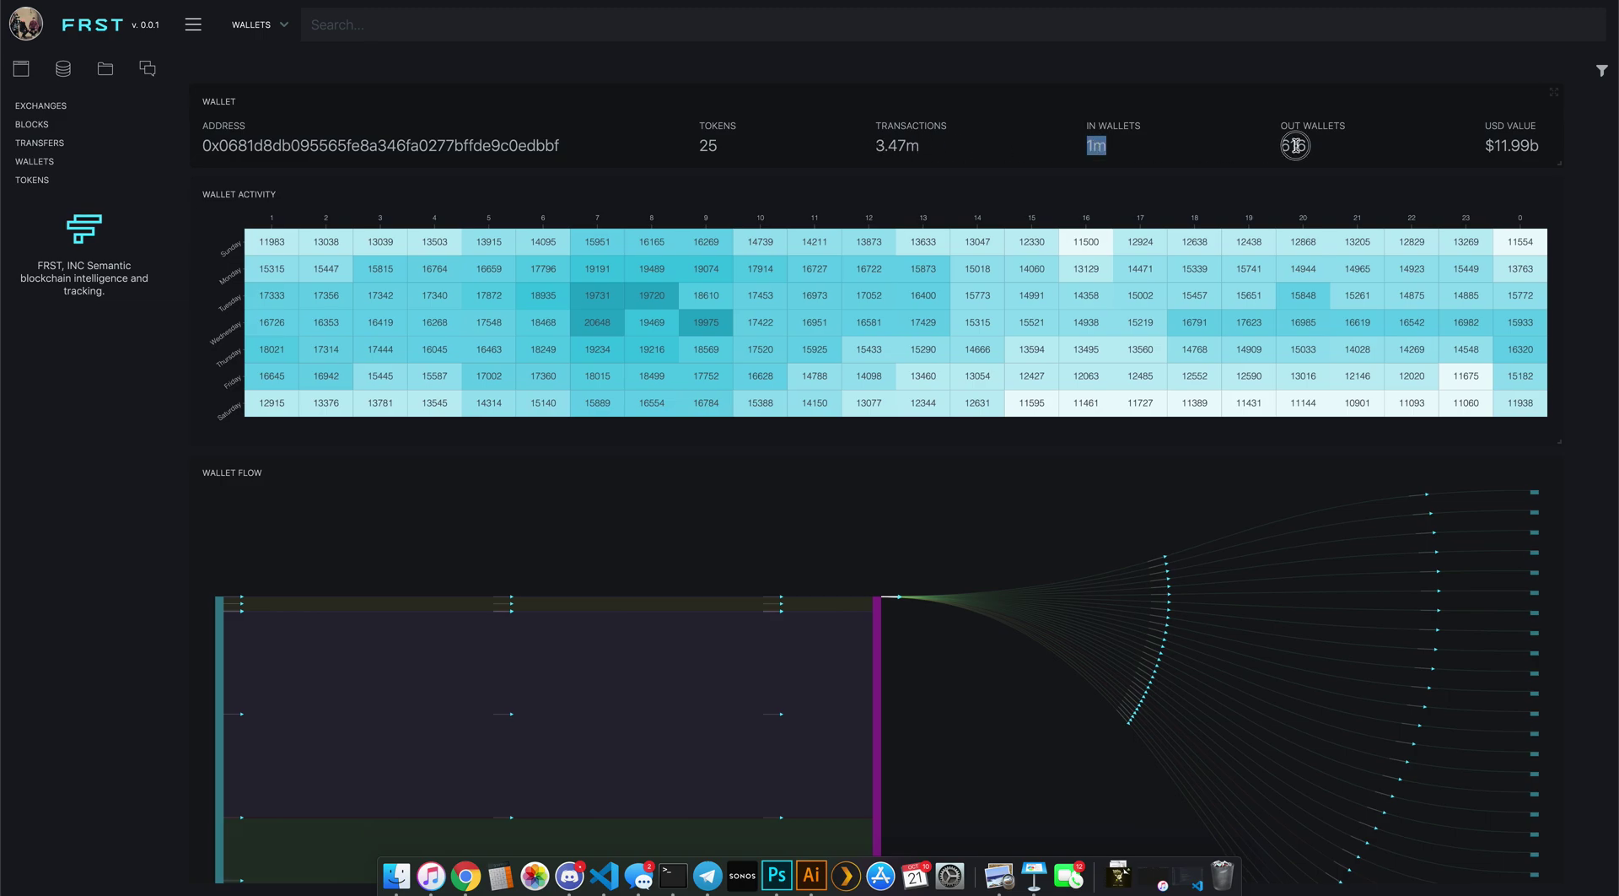
{"action": "double_click", "coordinate": [1293, 146]}
{"action": "scroll", "coordinate": [1573, 234], "scroll_direction": "down", "scroll_amount": 10}
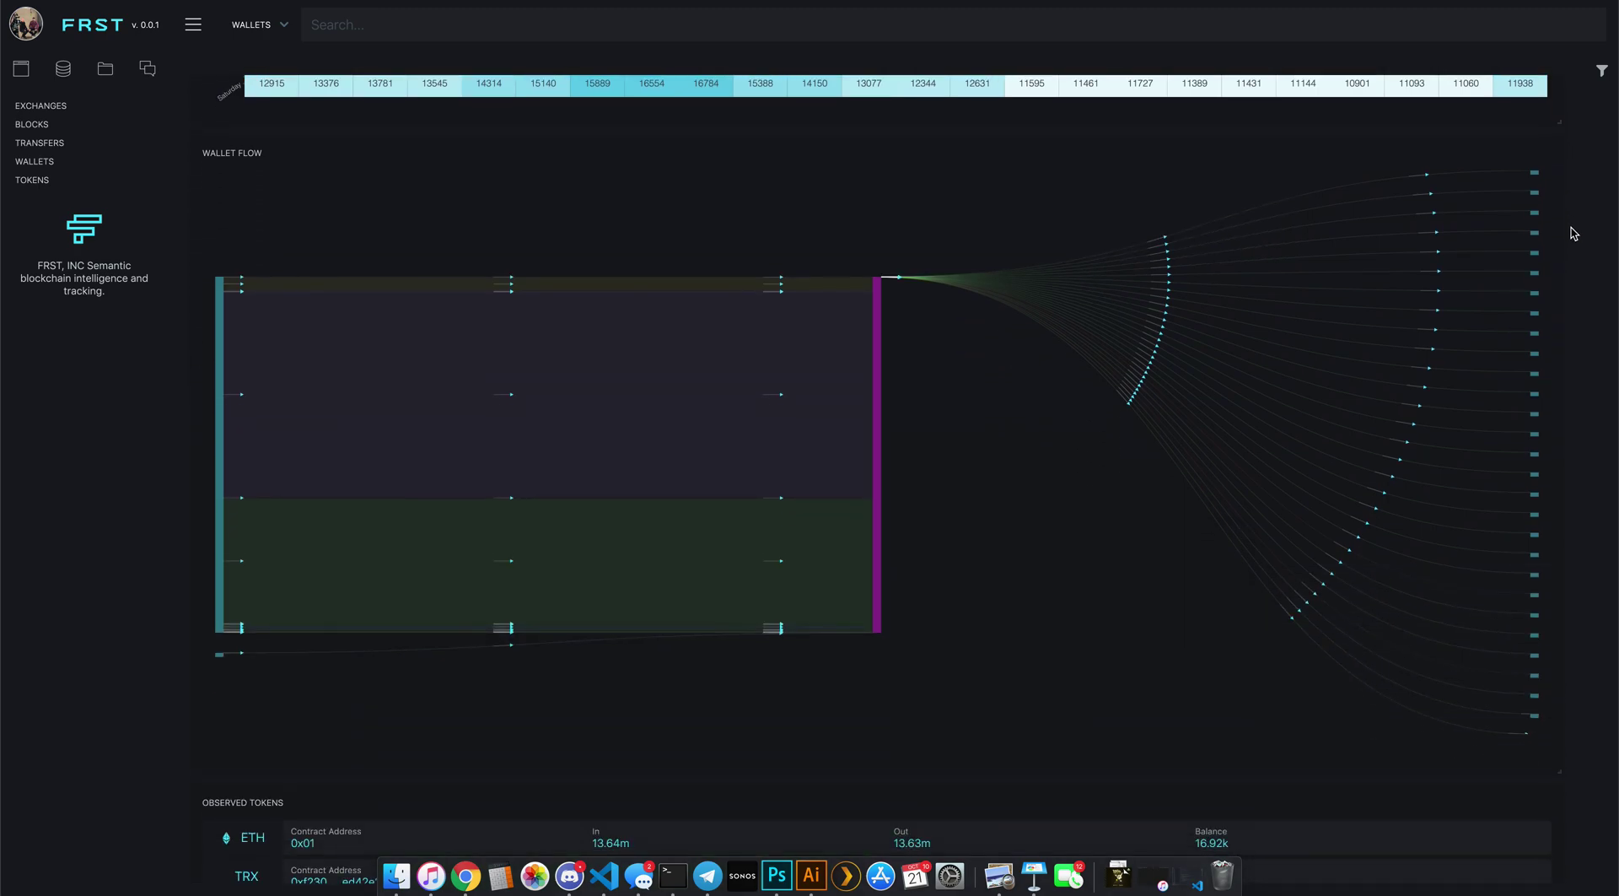
{"action": "scroll", "coordinate": [1097, 517], "scroll_direction": "down", "scroll_amount": 10}
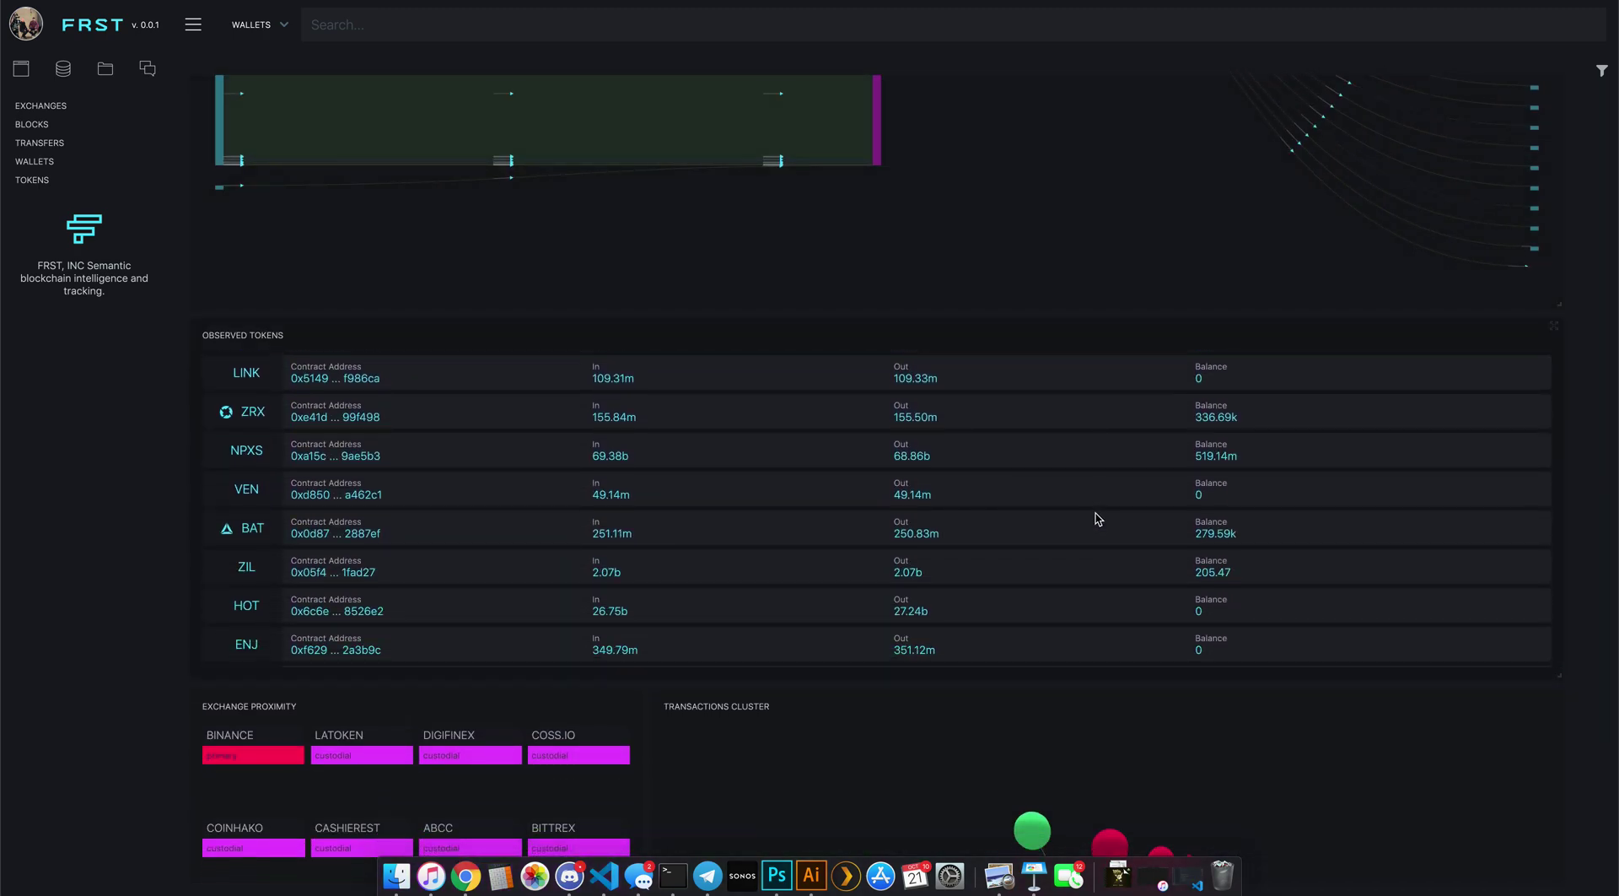
{"action": "scroll", "coordinate": [1098, 517], "scroll_direction": "down", "scroll_amount": 6}
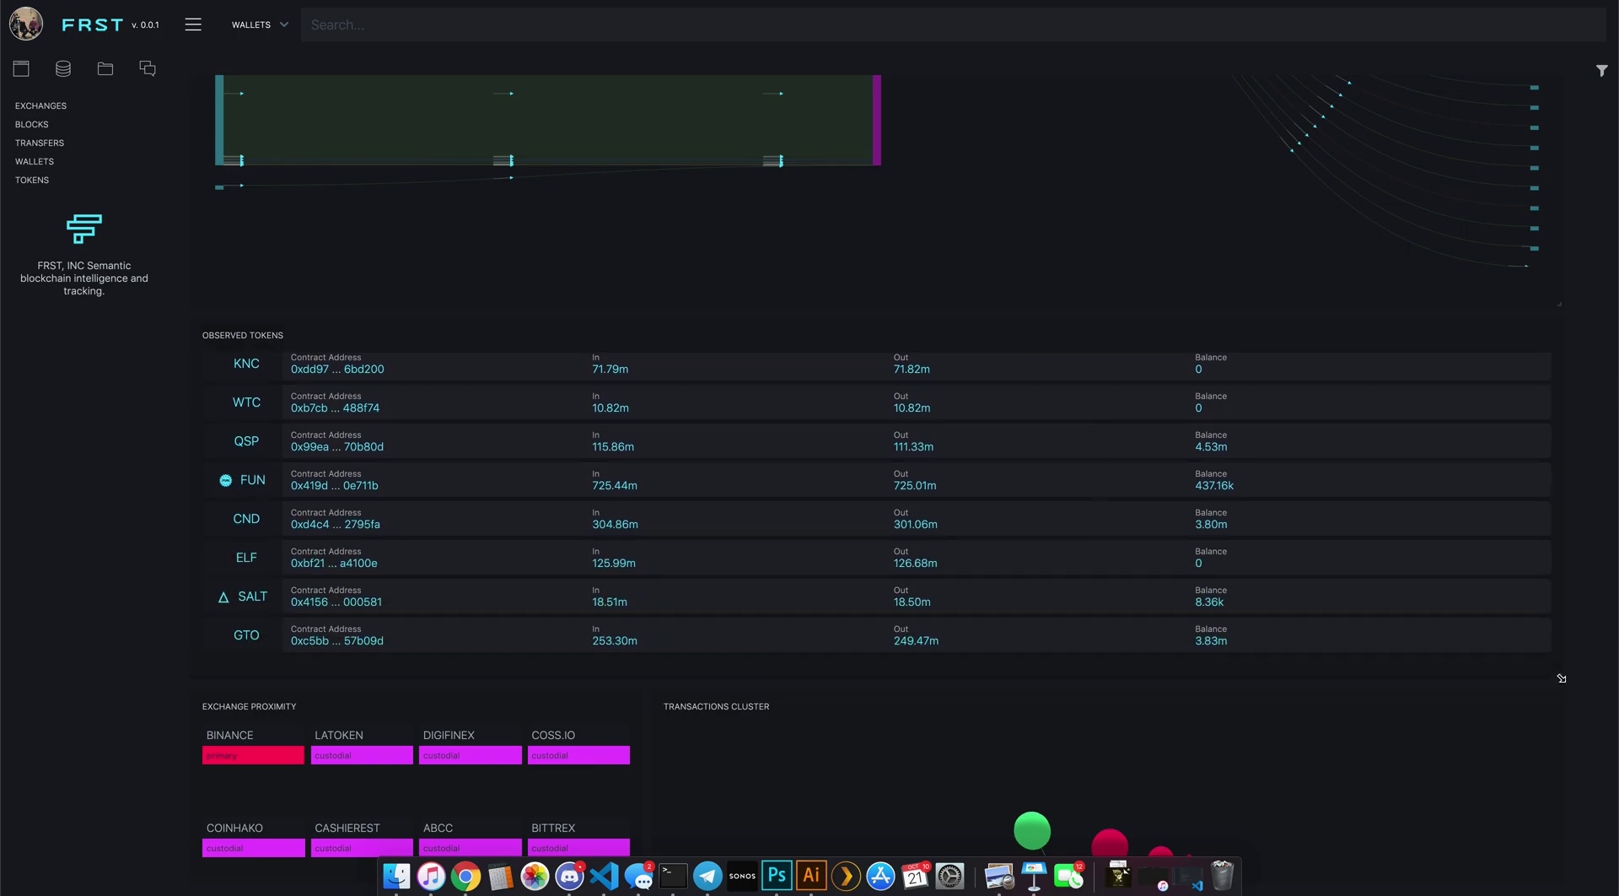
{"action": "scroll", "coordinate": [1065, 470], "scroll_direction": "up", "scroll_amount": 5}
{"action": "scroll", "coordinate": [1064, 472], "scroll_direction": "up", "scroll_amount": 4}
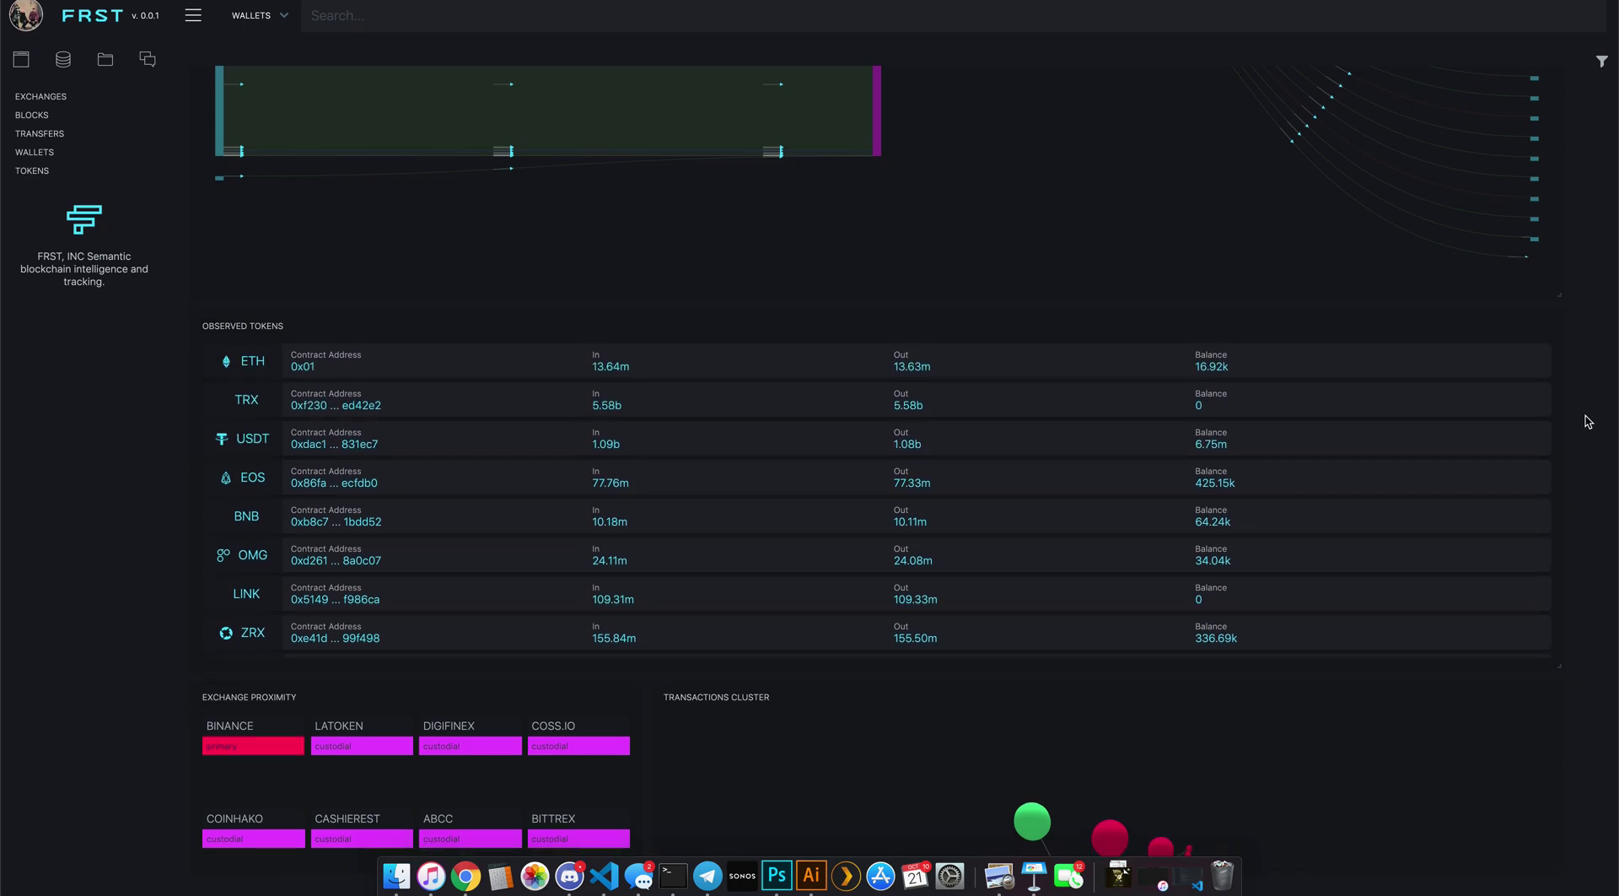
{"action": "scroll", "coordinate": [1588, 421], "scroll_direction": "down", "scroll_amount": 3}
{"action": "scroll", "coordinate": [1585, 423], "scroll_direction": "down", "scroll_amount": 2}
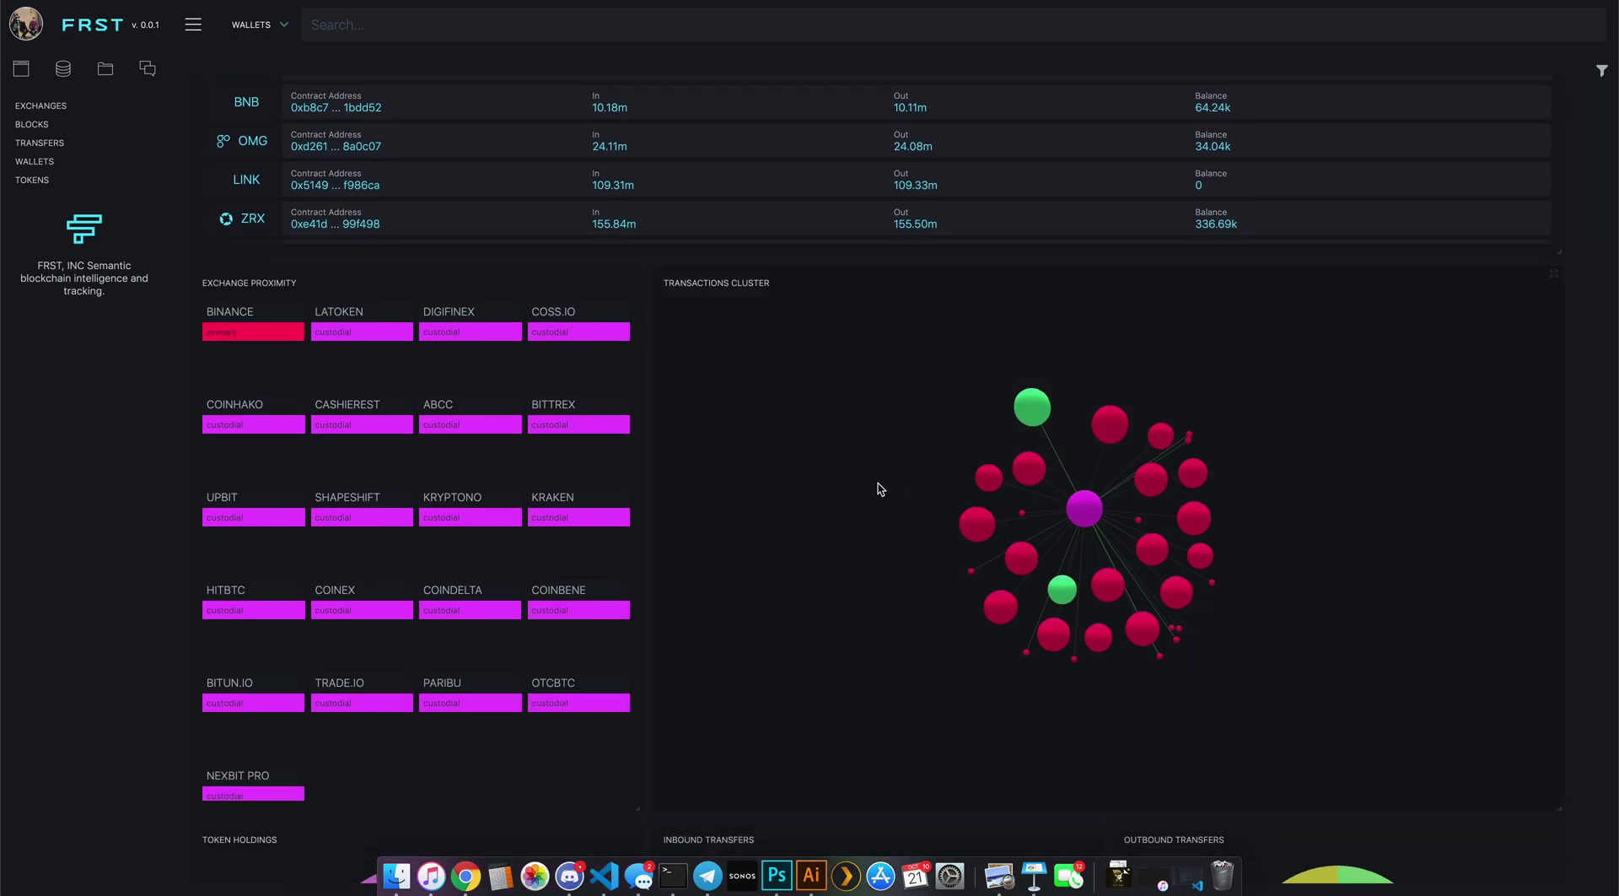
{"action": "left_click_drag", "start_coordinate": [1333, 486], "coordinate": [802, 603]}
{"action": "left_click_drag", "start_coordinate": [929, 353], "coordinate": [786, 496]}
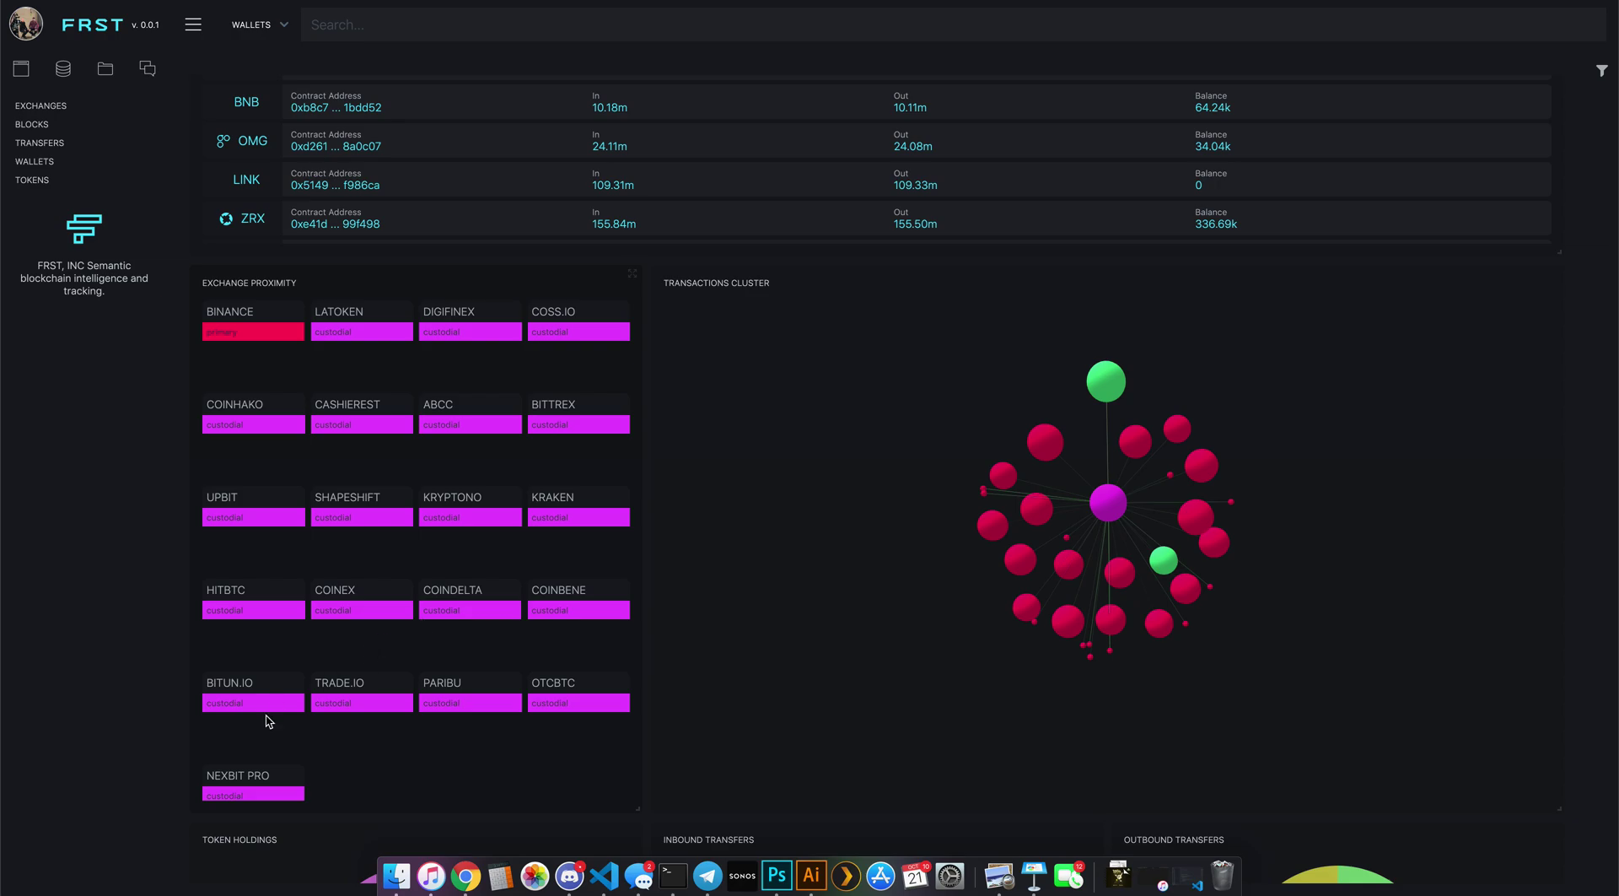
{"action": "scroll", "coordinate": [396, 743], "scroll_direction": "down", "scroll_amount": 2}
{"action": "scroll", "coordinate": [389, 716], "scroll_direction": "up", "scroll_amount": 2}
{"action": "scroll", "coordinate": [388, 715], "scroll_direction": "down", "scroll_amount": 2}
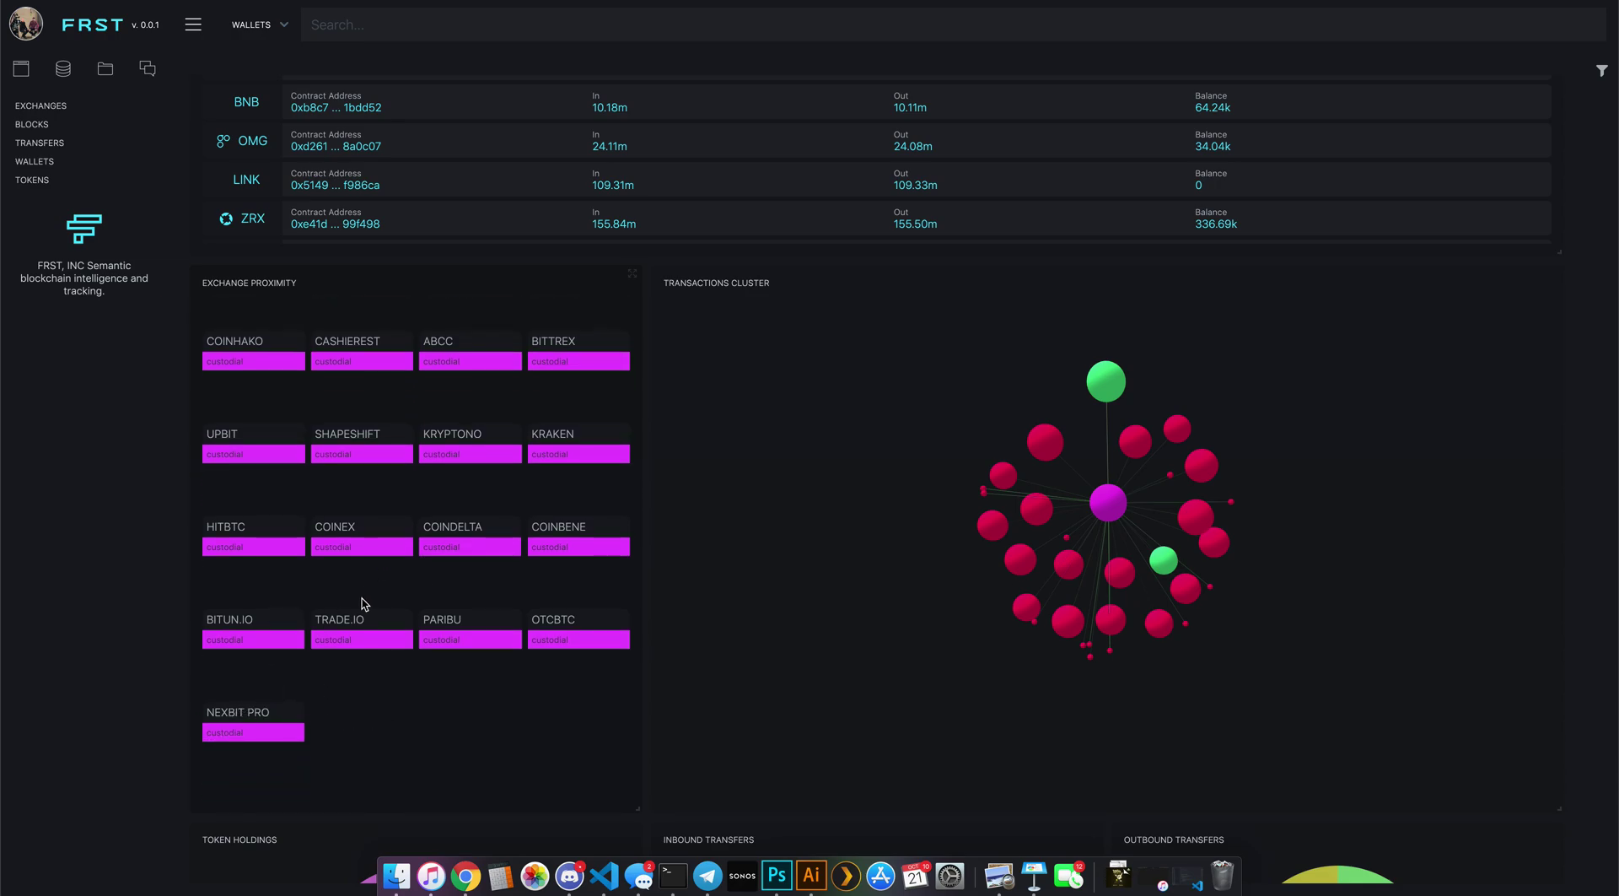
{"action": "scroll", "coordinate": [361, 604], "scroll_direction": "up", "scroll_amount": 2}
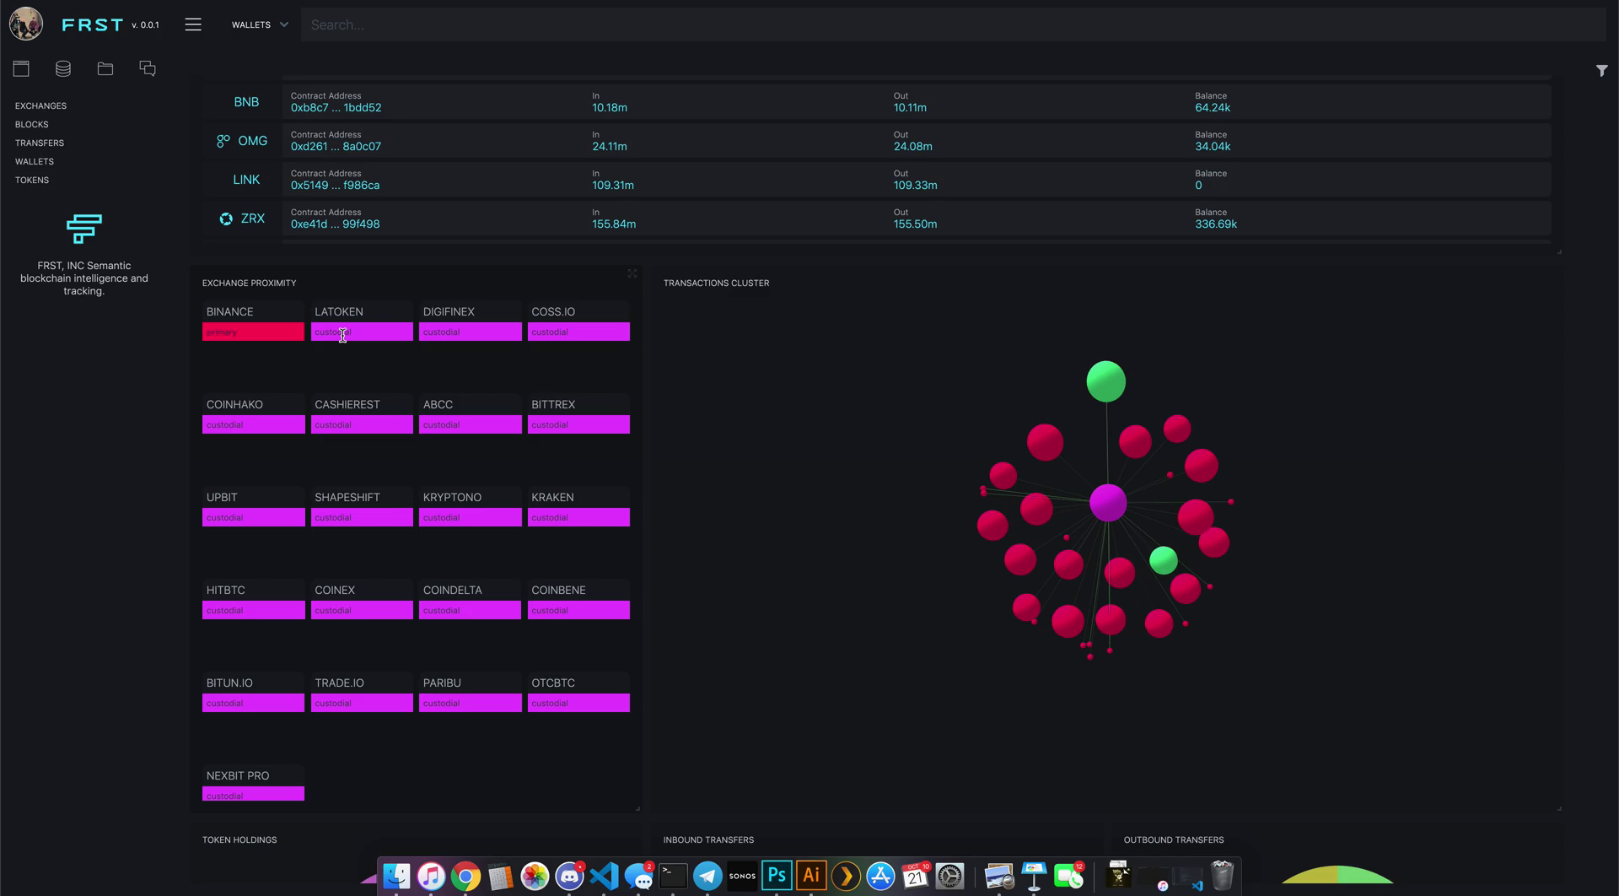
{"action": "scroll", "coordinate": [398, 408], "scroll_direction": "down", "scroll_amount": 2}
{"action": "scroll", "coordinate": [396, 408], "scroll_direction": "up", "scroll_amount": 2}
{"action": "scroll", "coordinate": [341, 549], "scroll_direction": "down", "scroll_amount": 5}
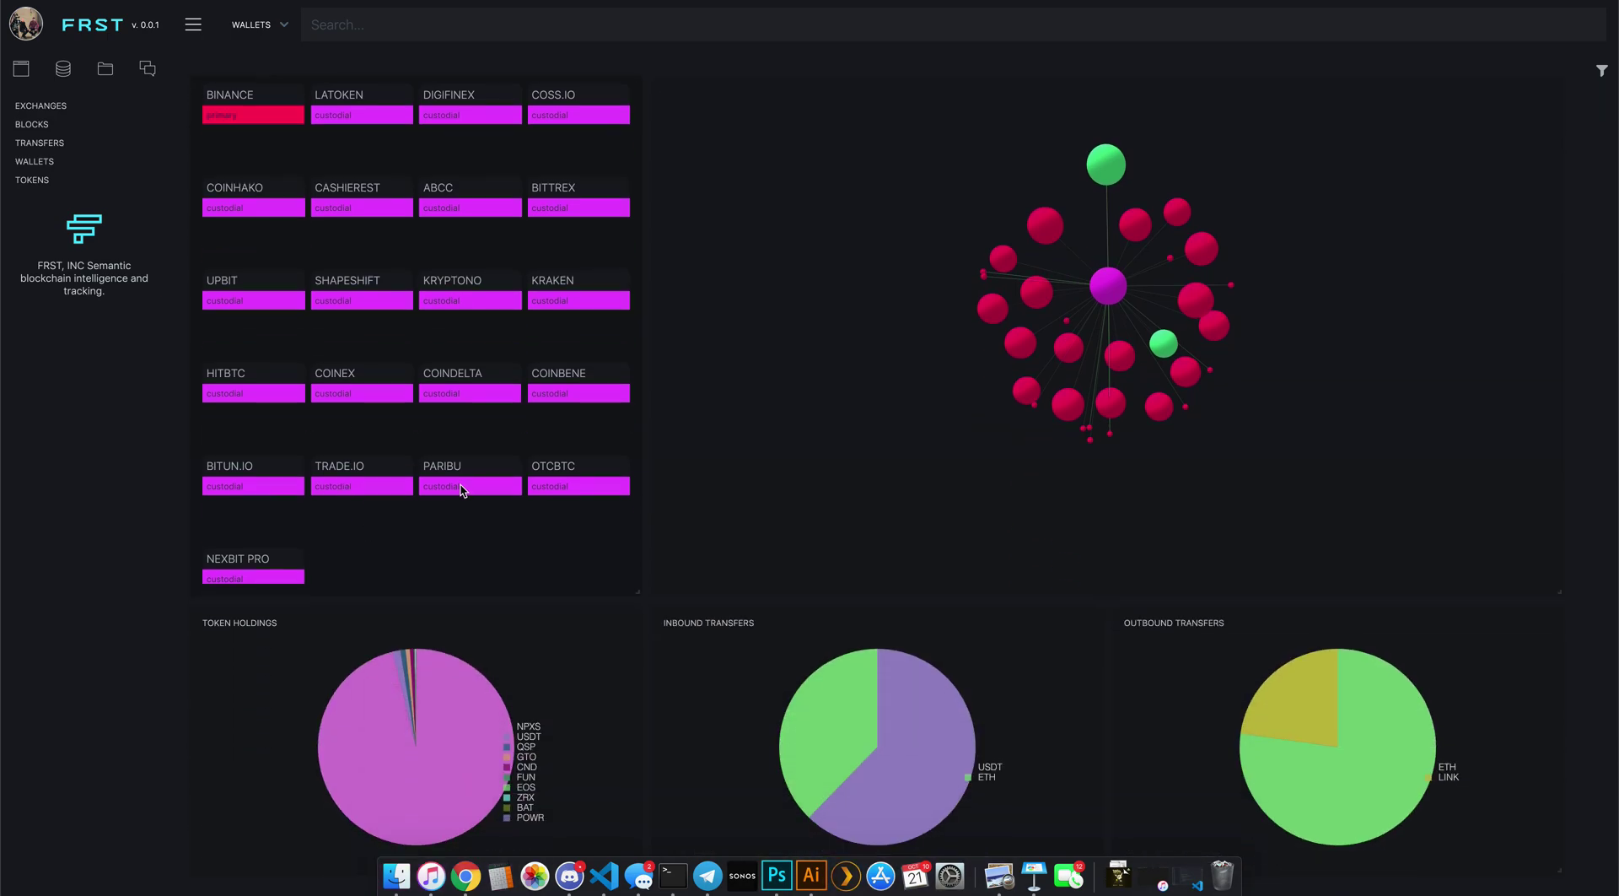
{"action": "scroll", "coordinate": [458, 488], "scroll_direction": "up", "scroll_amount": 4}
{"action": "scroll", "coordinate": [451, 464], "scroll_direction": "up", "scroll_amount": 3}
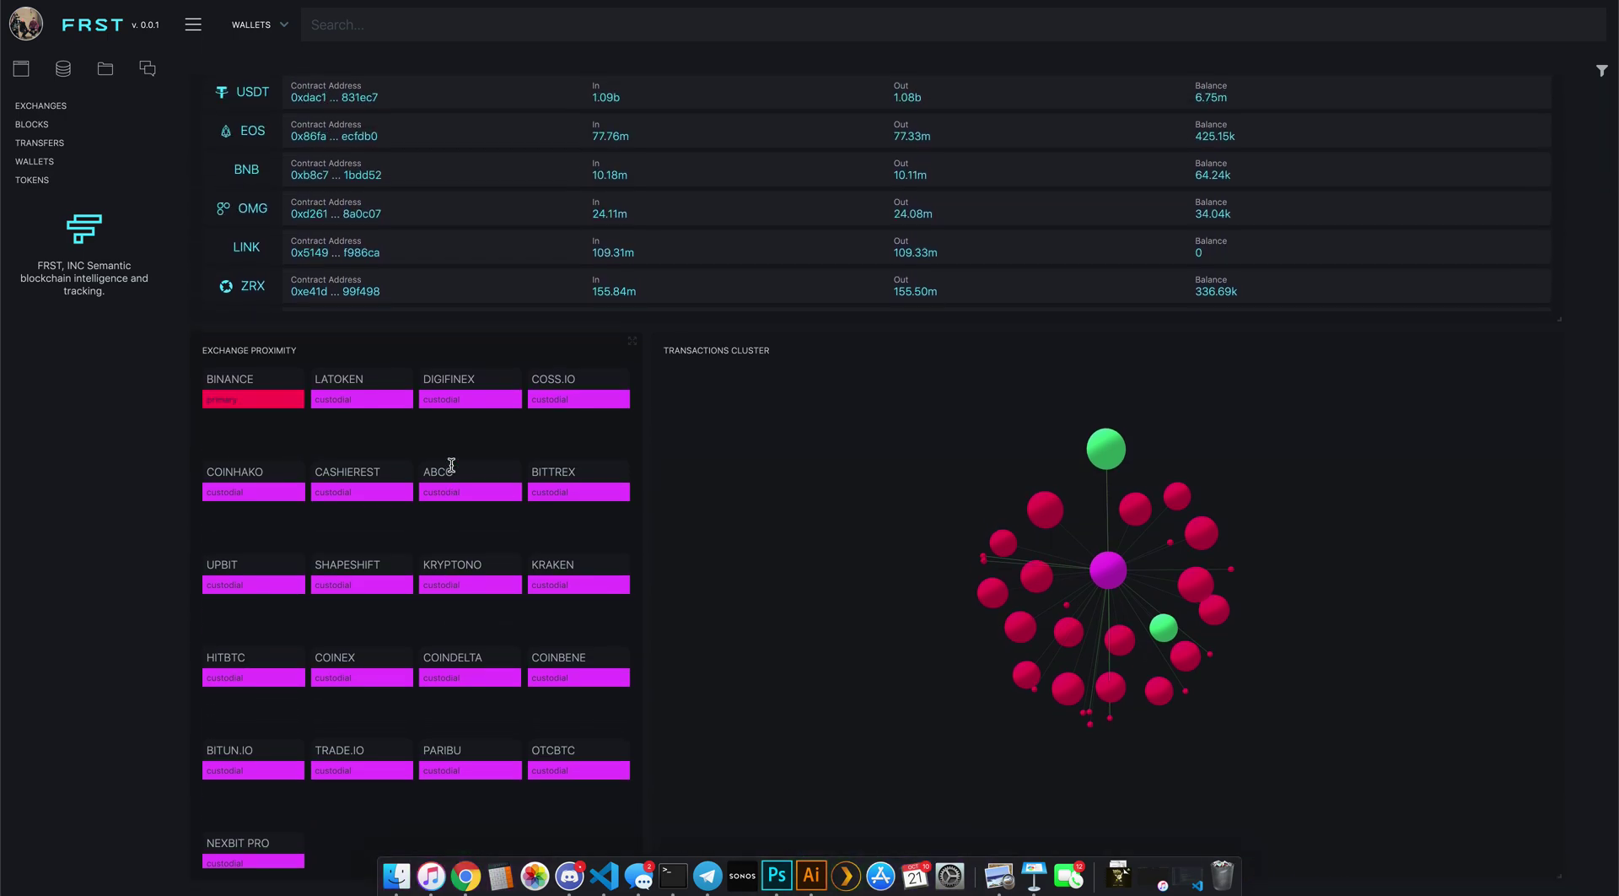
{"action": "left_click", "coordinate": [34, 106]}
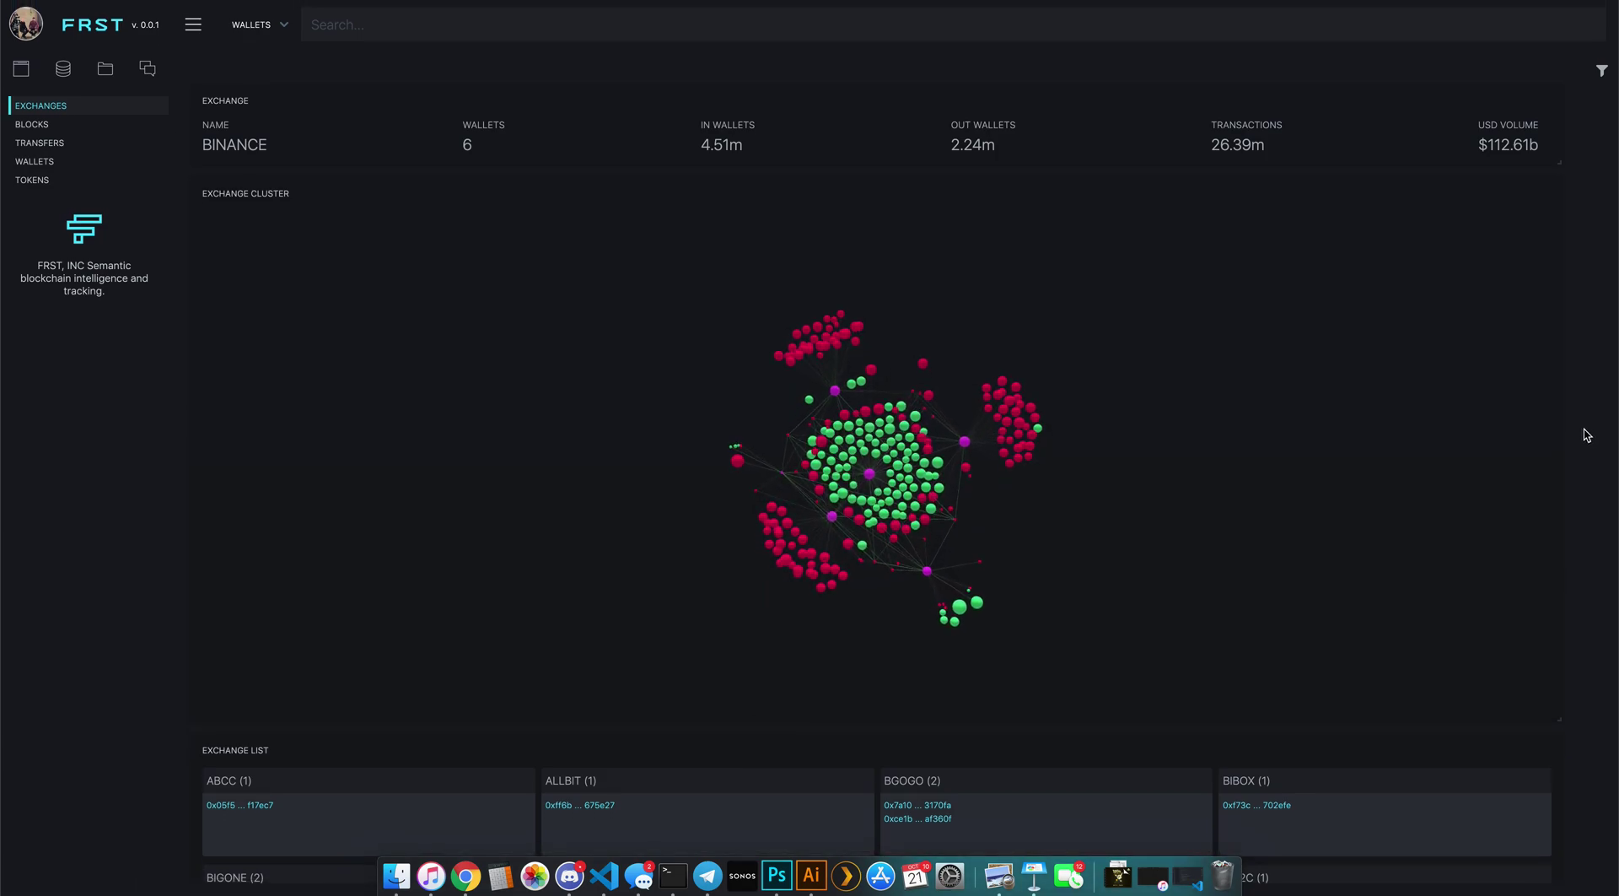
Open the filter panel and enter 10000000 as the minimum USD amount
{"action": "scroll", "coordinate": [1590, 426], "scroll_direction": "down", "scroll_amount": 5}
{"action": "left_click", "coordinate": [1601, 71]}
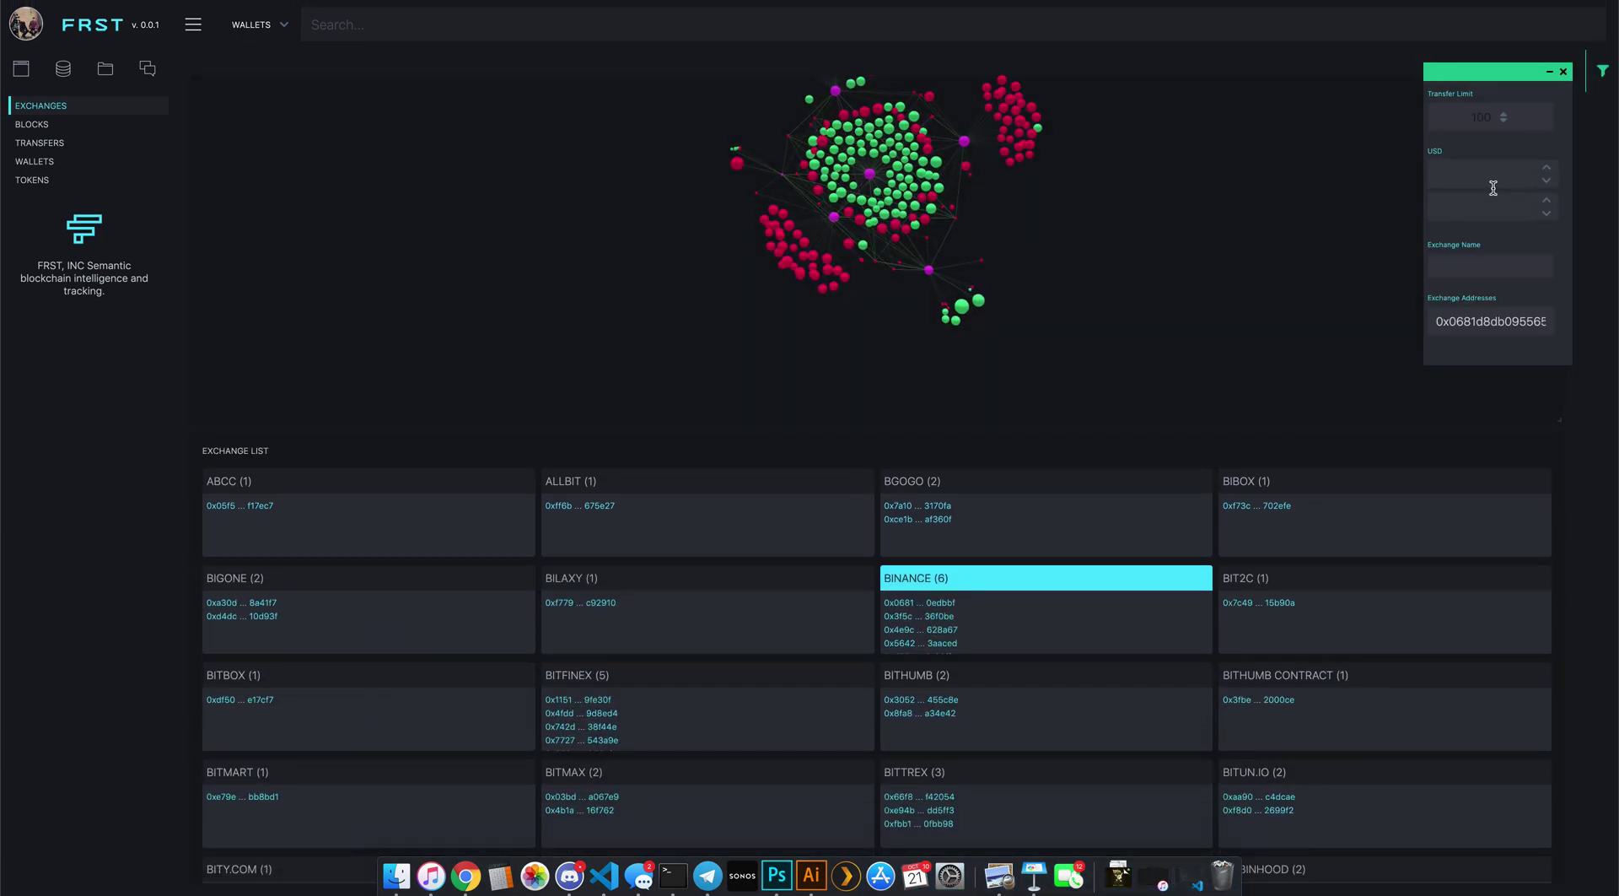
{"action": "left_click", "coordinate": [1486, 129]}
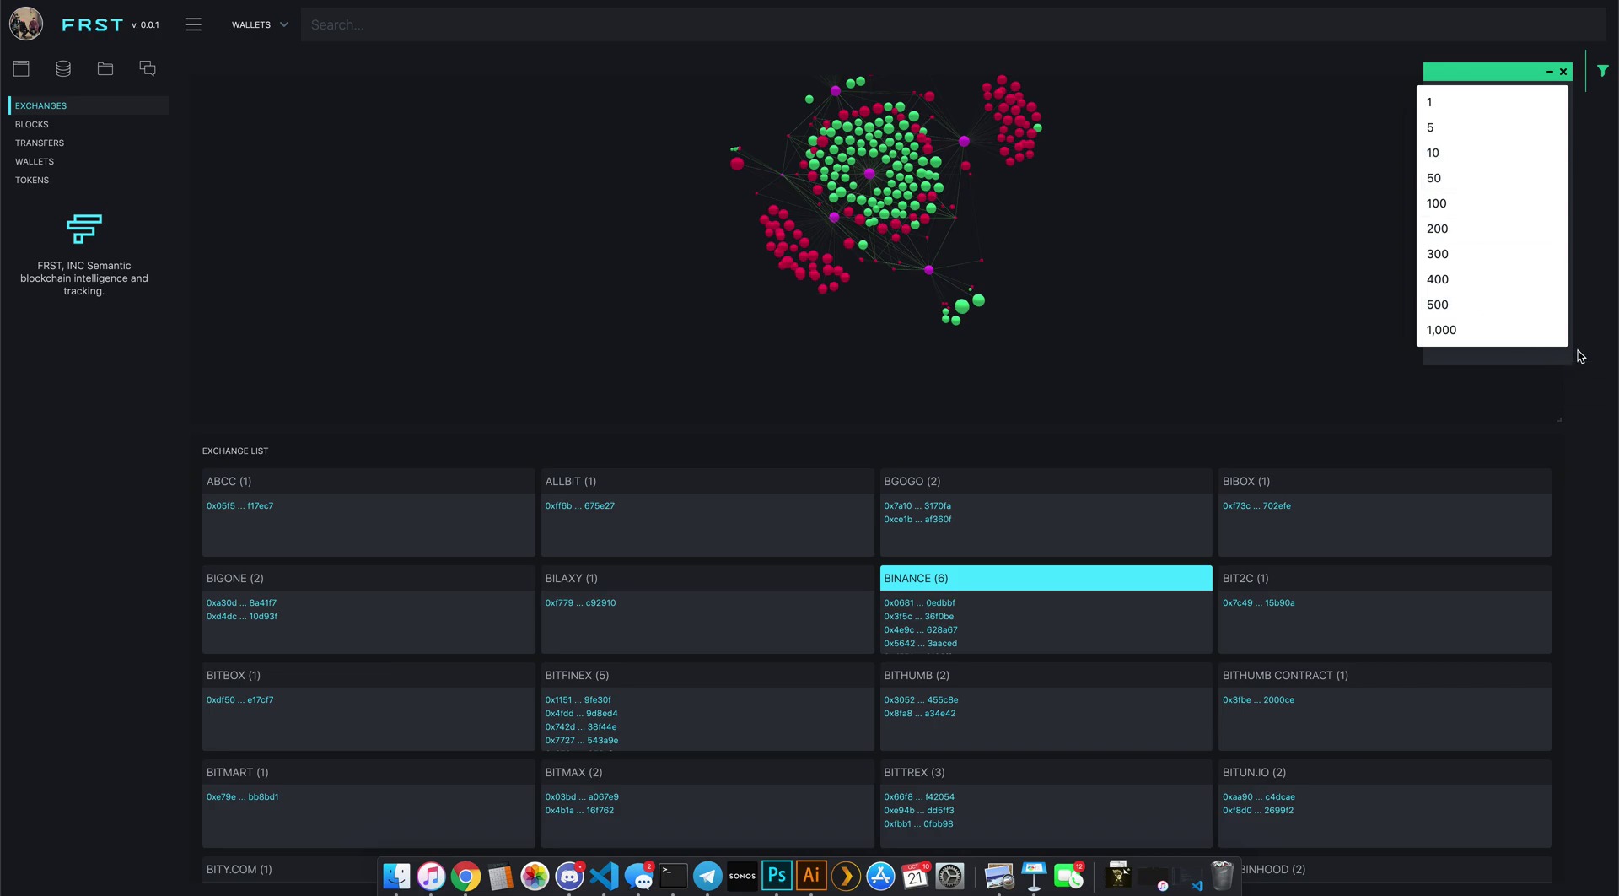
{"action": "key", "text": "Escape"}
{"action": "left_click", "coordinate": [1488, 177]}
{"action": "type", "text": "10000000"}
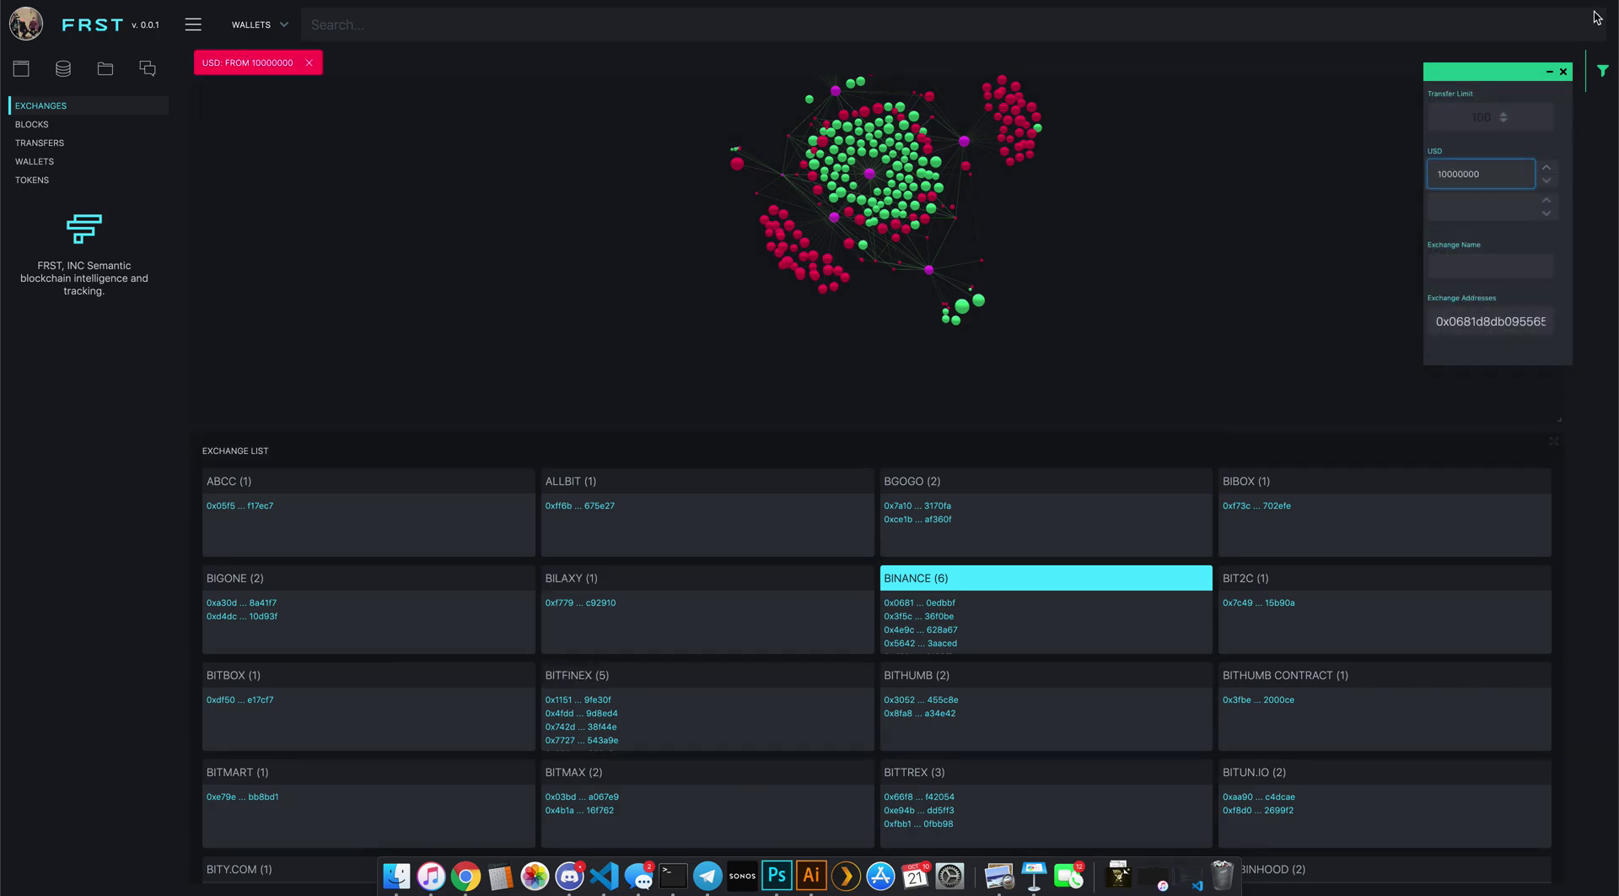
{"action": "left_click", "coordinate": [1551, 75]}
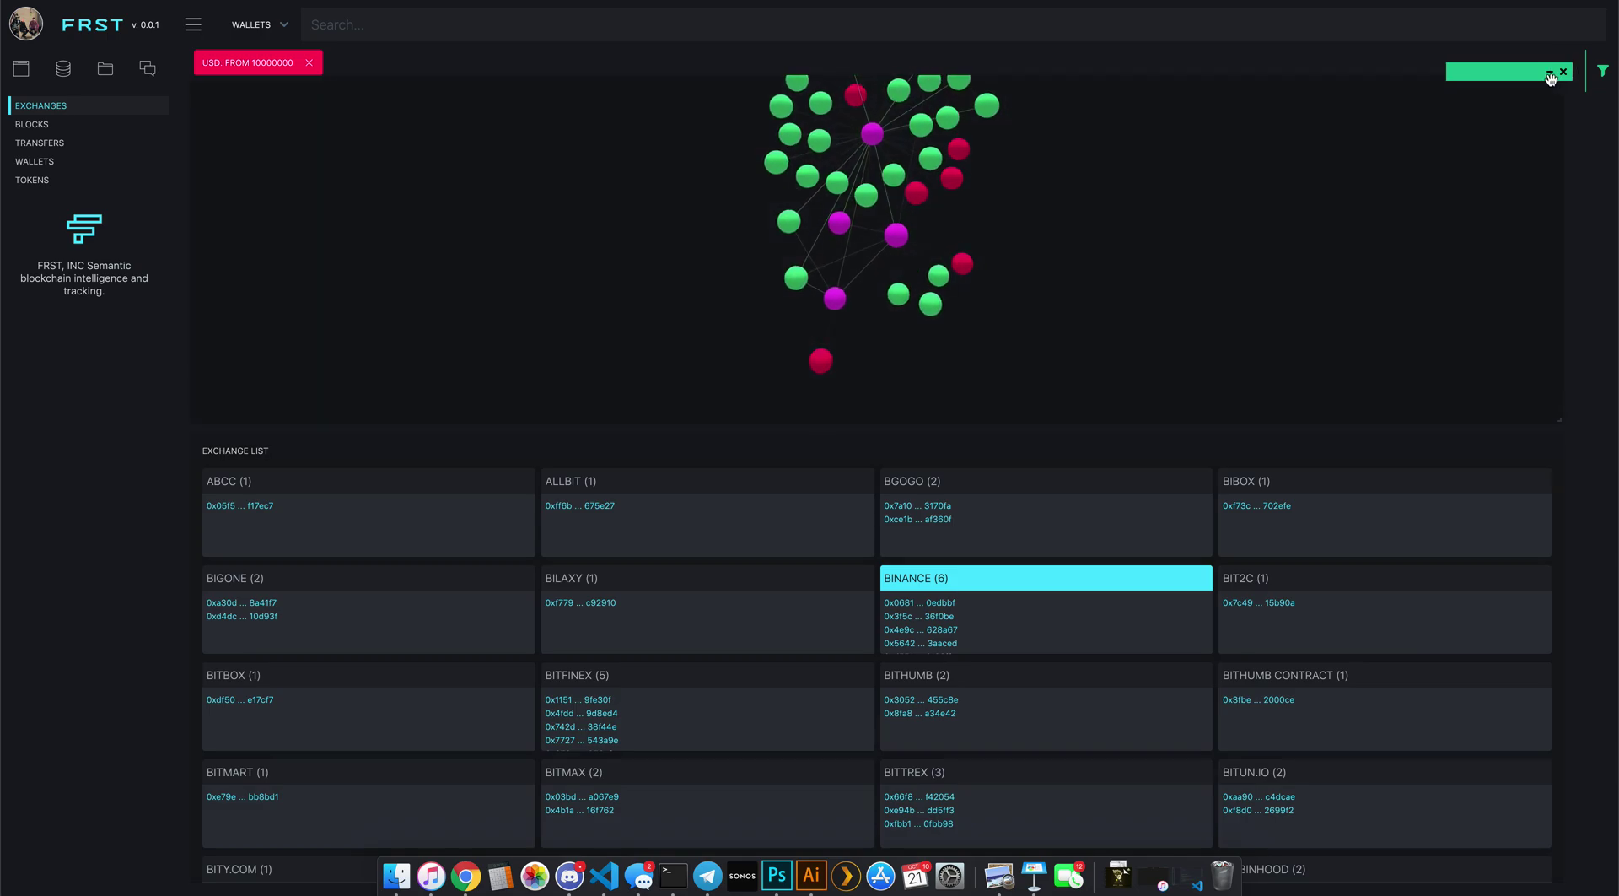
{"action": "left_click", "coordinate": [1549, 77]}
{"action": "left_click", "coordinate": [1505, 173]}
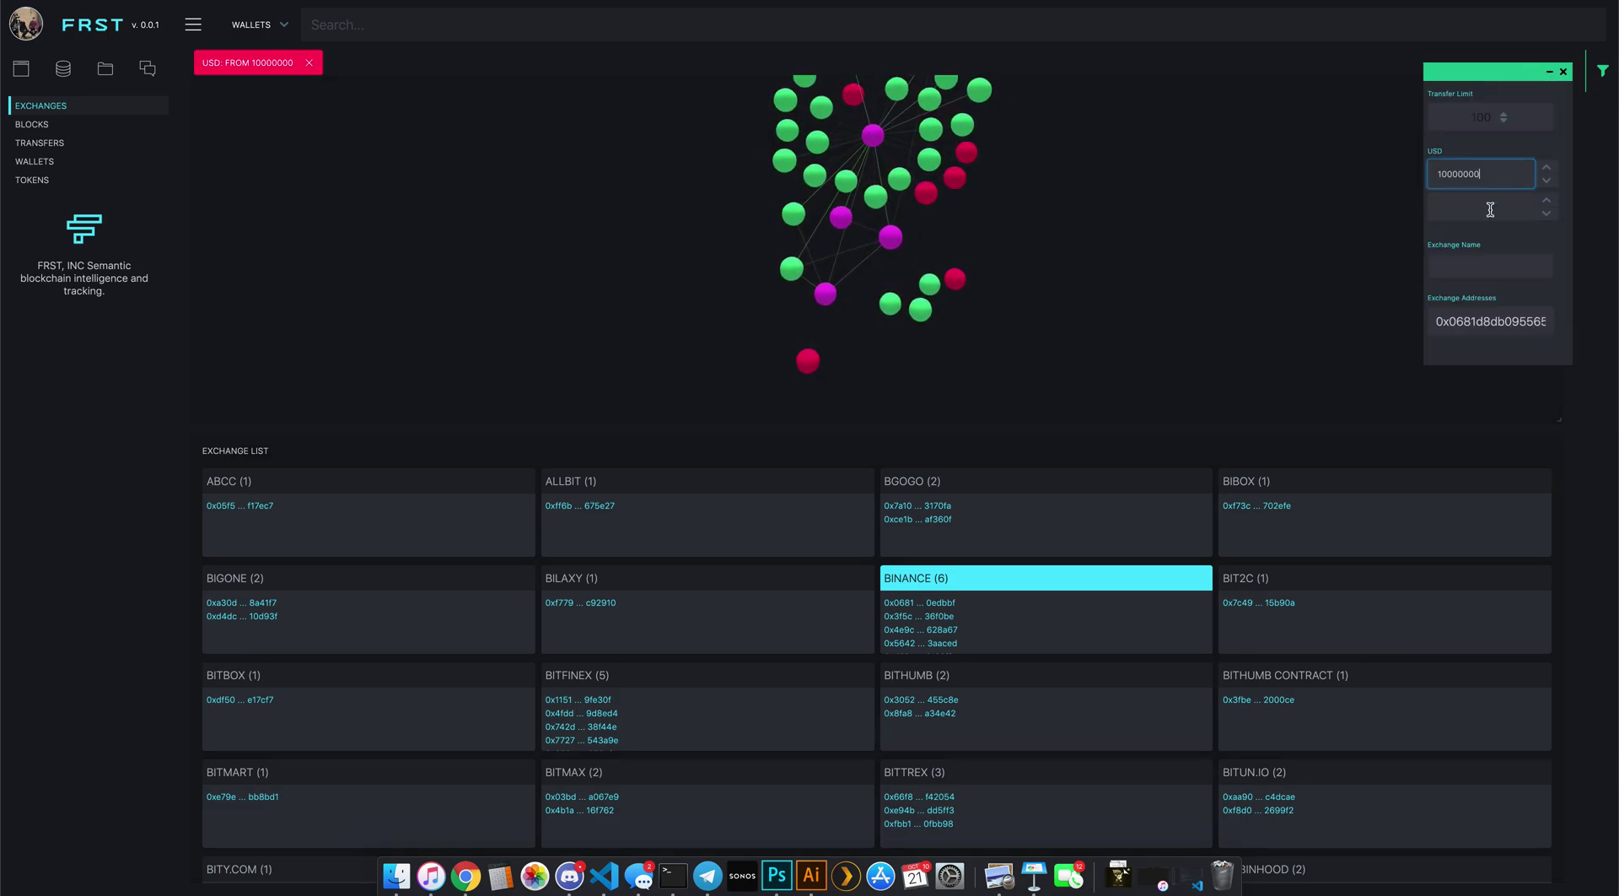
{"action": "type", "text": "00"}
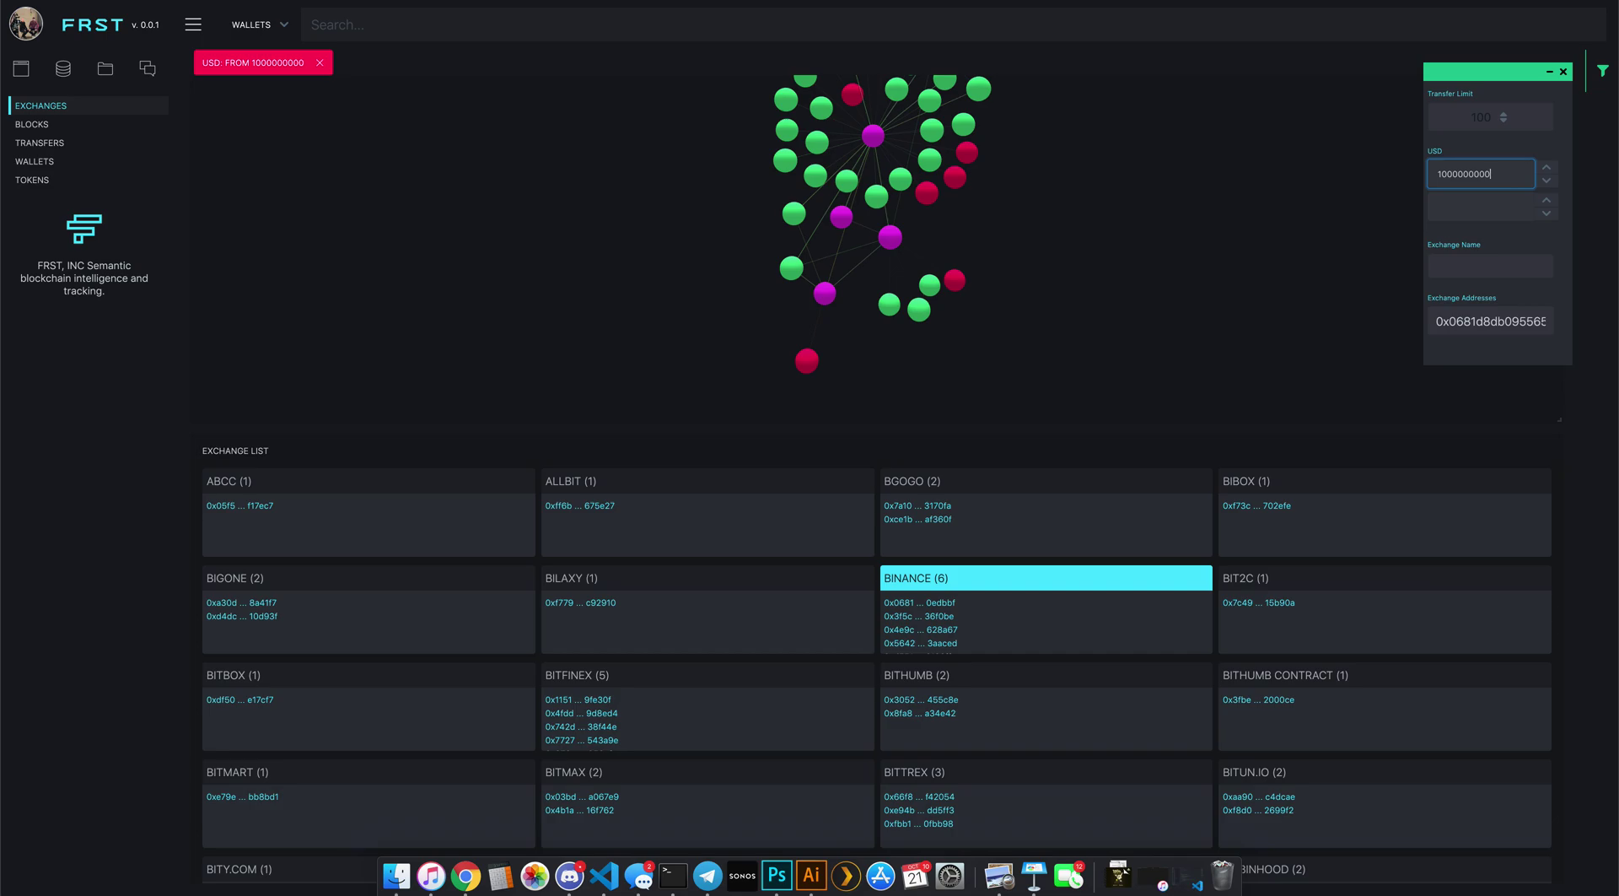
{"action": "left_click", "coordinate": [1549, 72]}
{"action": "scroll", "coordinate": [1585, 165], "scroll_direction": "down", "scroll_amount": 7}
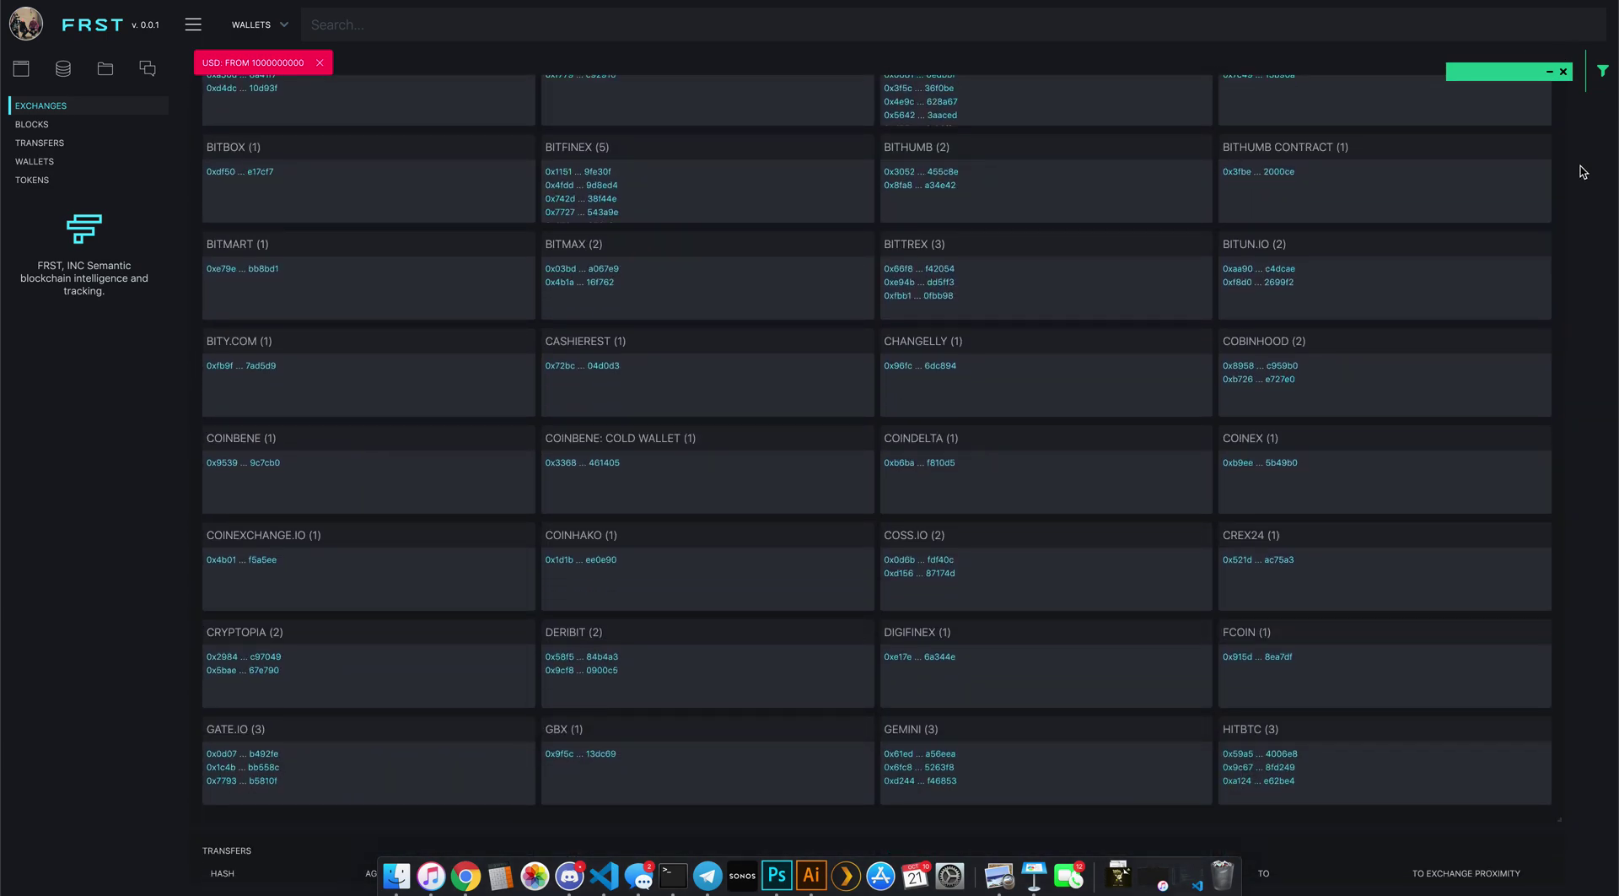
{"action": "scroll", "coordinate": [1582, 175], "scroll_direction": "down", "scroll_amount": 2}
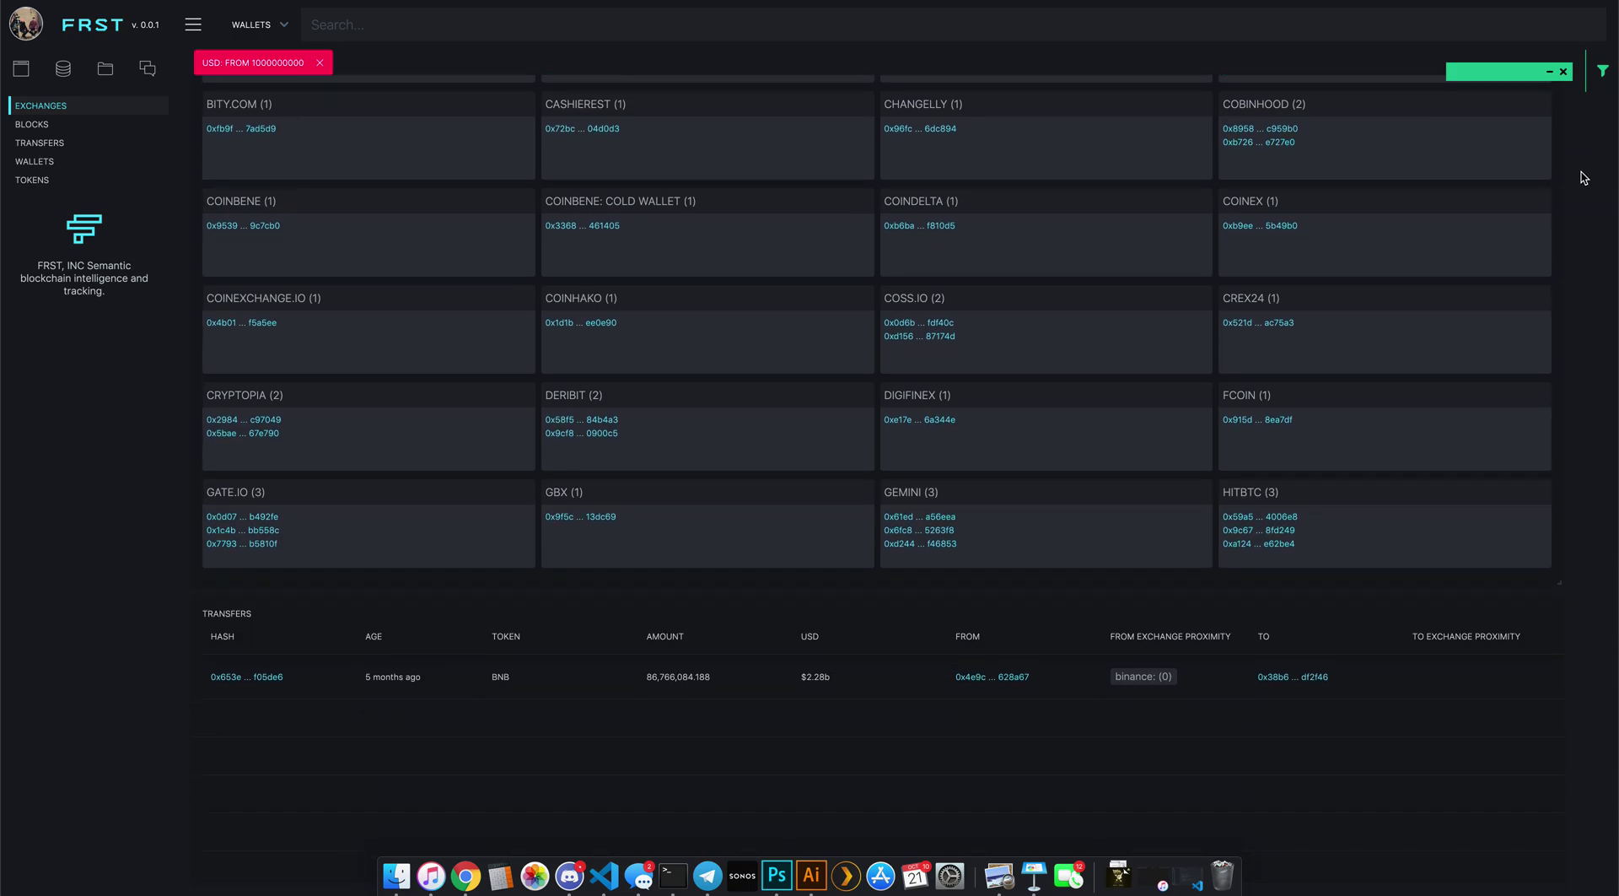
{"action": "scroll", "coordinate": [1583, 177], "scroll_direction": "down", "scroll_amount": 2}
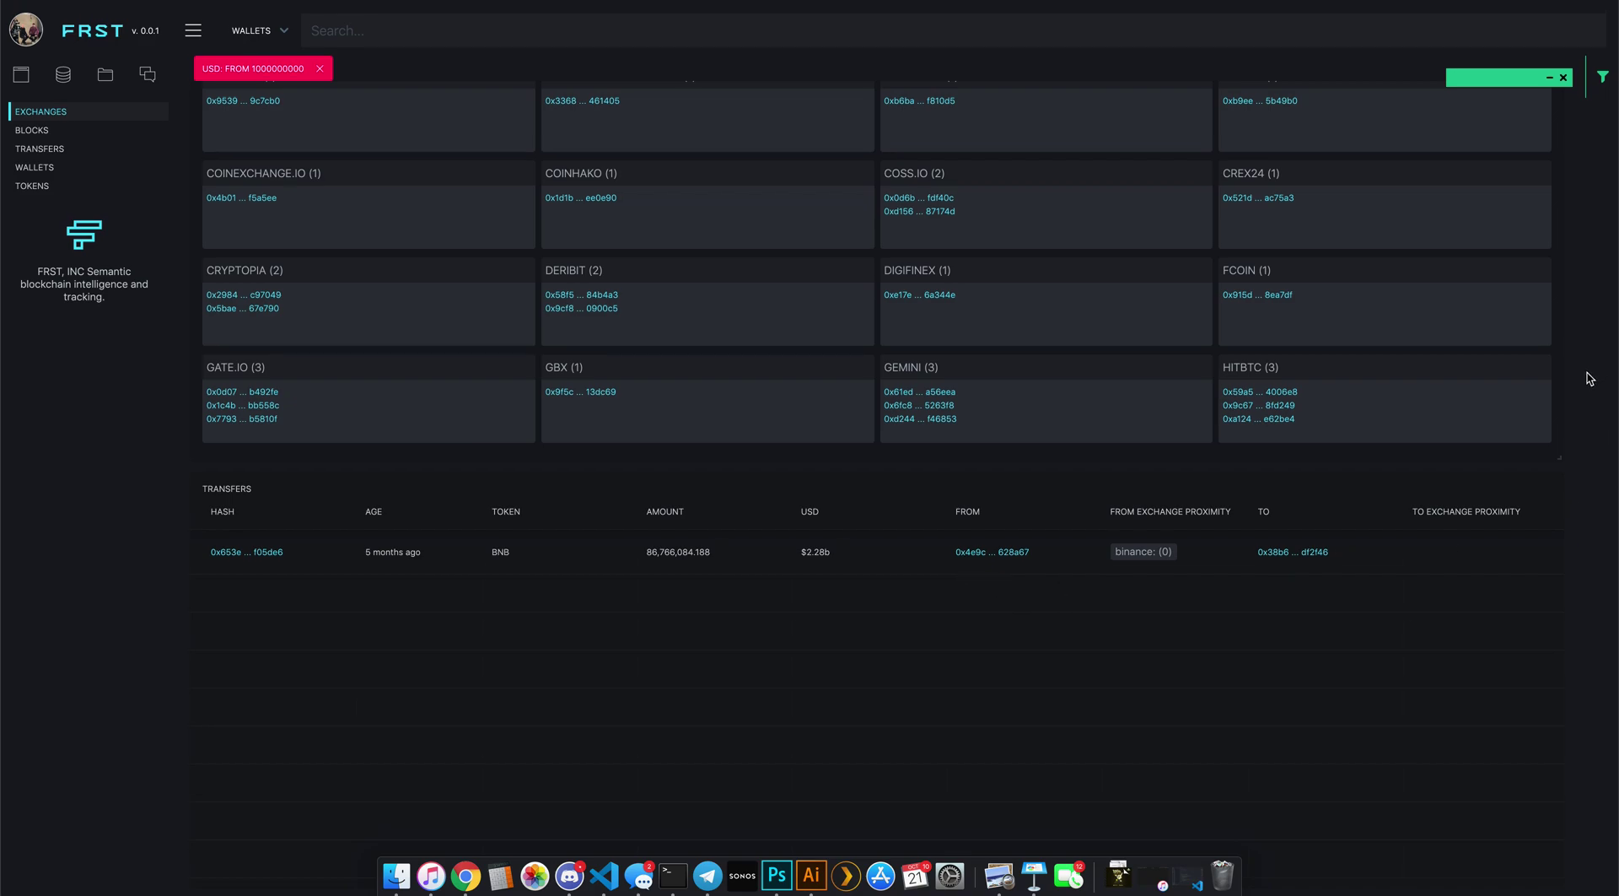
{"action": "scroll", "coordinate": [1495, 426], "scroll_direction": "up", "scroll_amount": 3}
{"action": "scroll", "coordinate": [1496, 426], "scroll_direction": "up", "scroll_amount": 15}
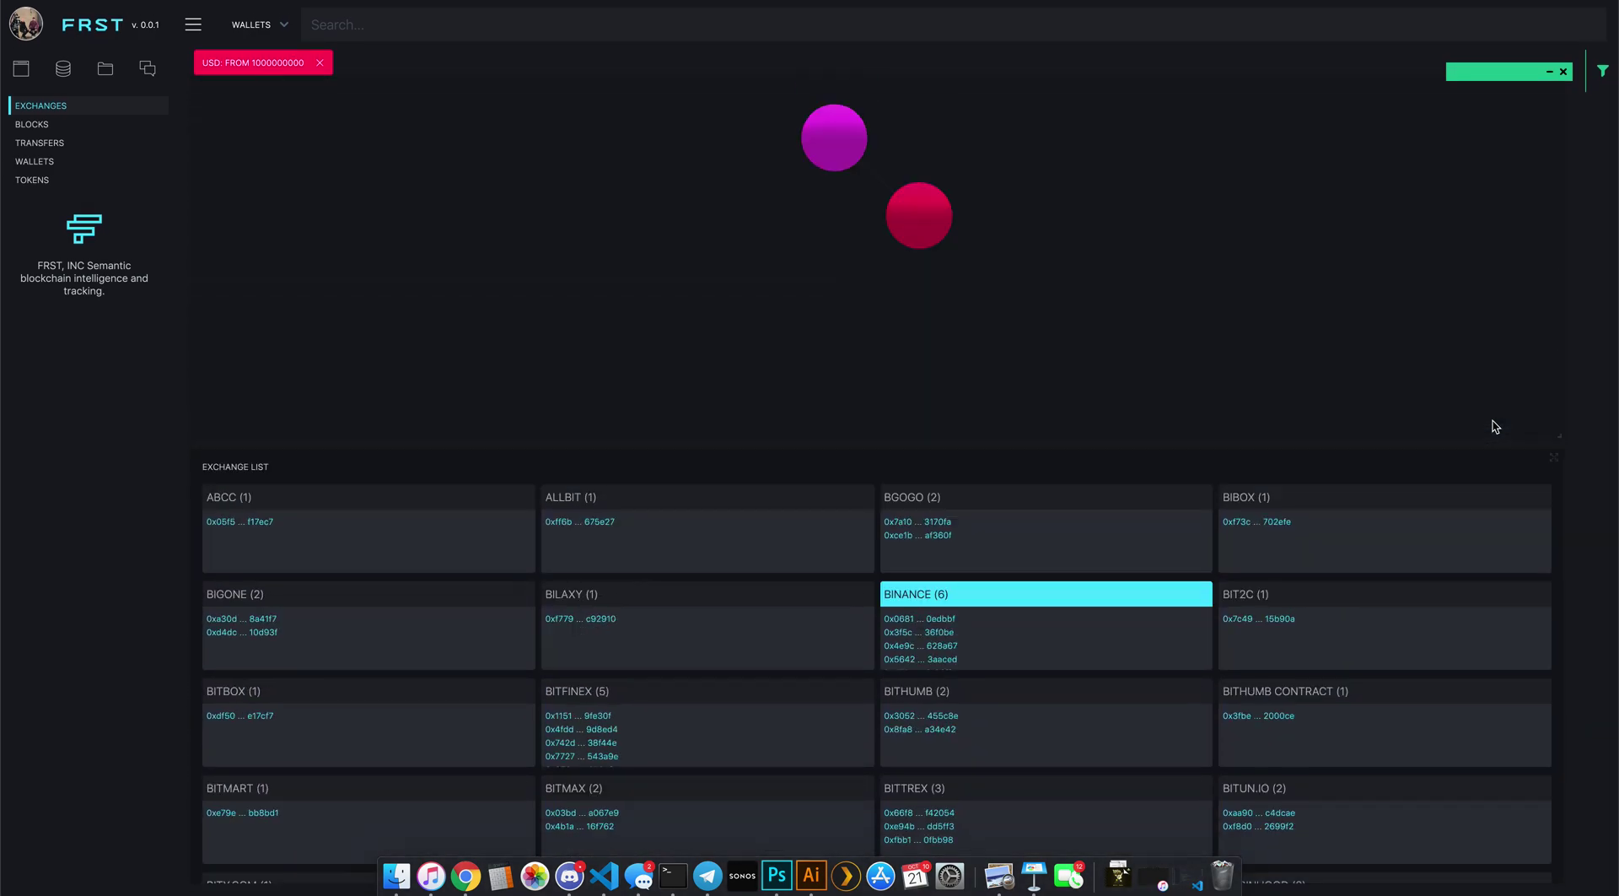
{"action": "scroll", "coordinate": [1577, 429], "scroll_direction": "down", "scroll_amount": 15}
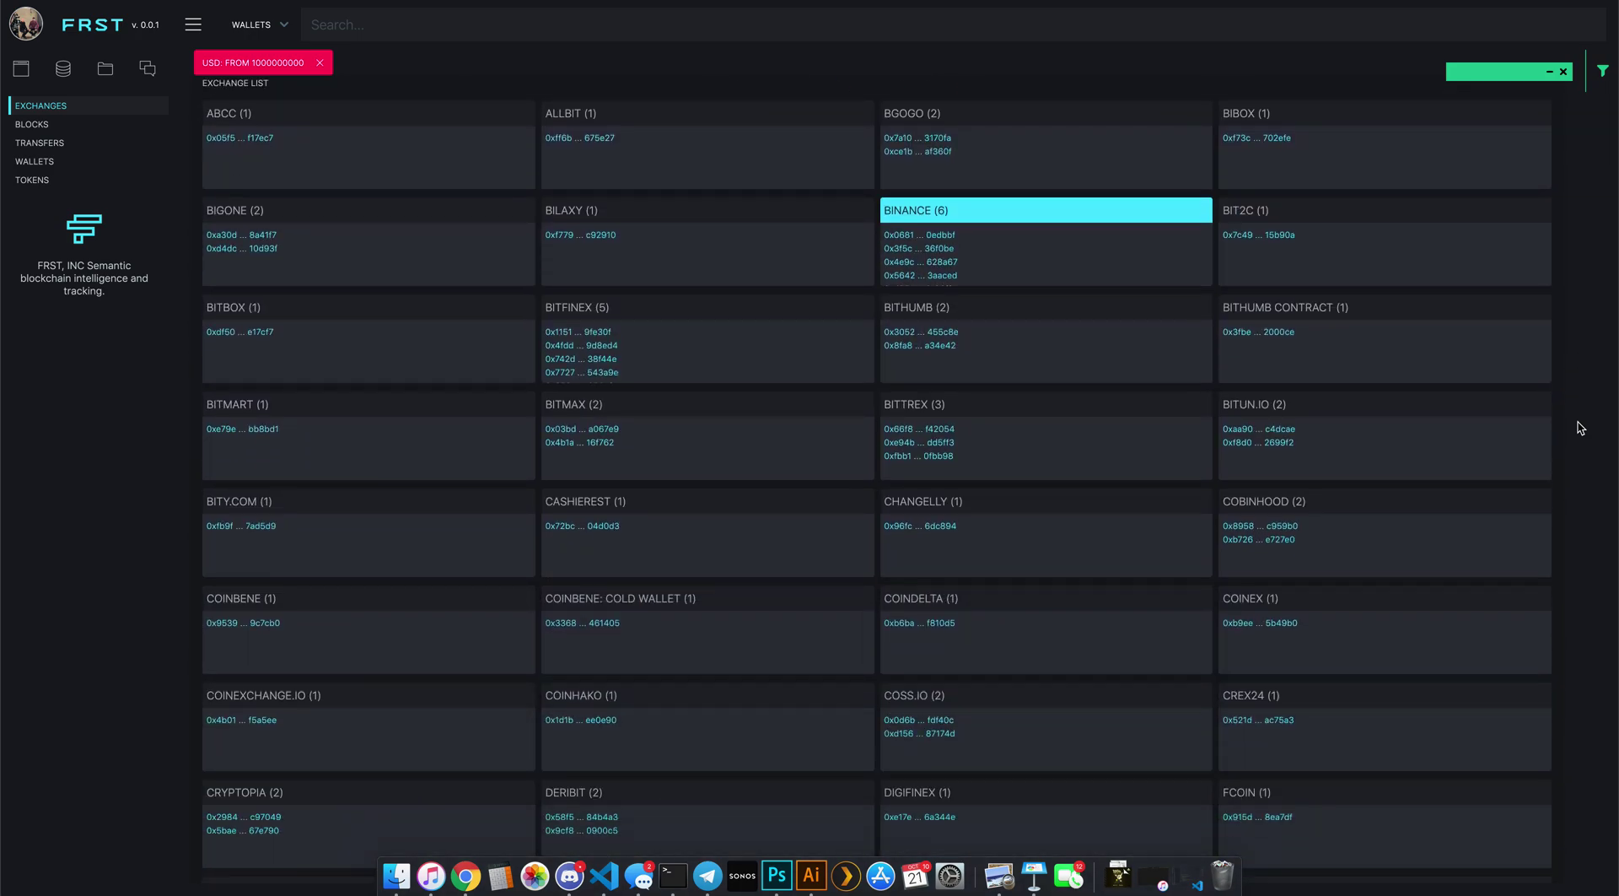